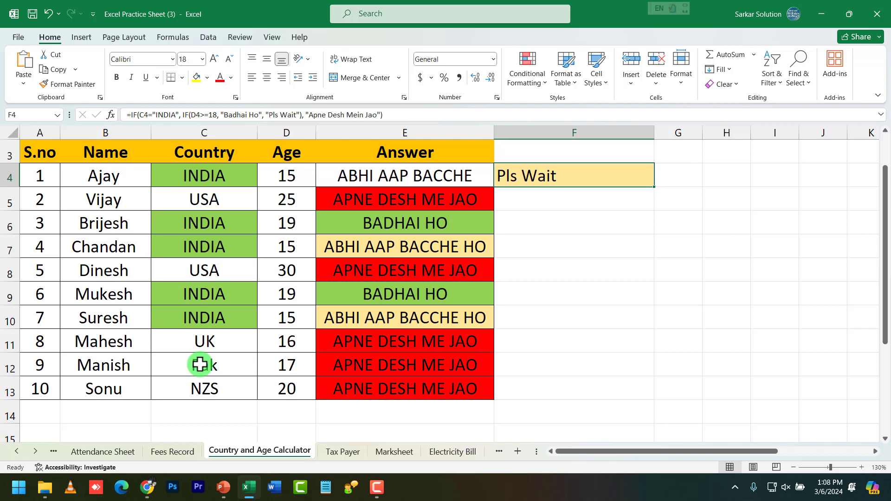
Step: Copy the whole school marksheet, cells A1:E18, from the Marksheet sheet
left_click(396, 452)
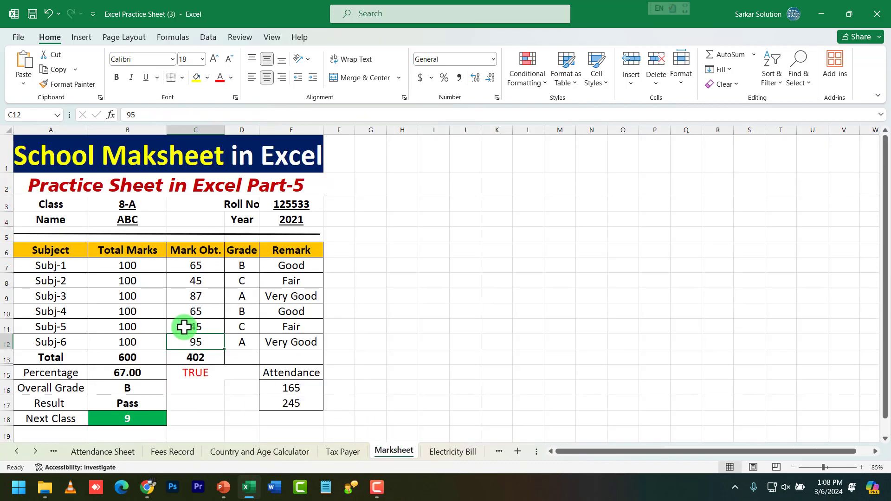
left_click_drag(26, 170, 139, 421)
key("ctrl+c")
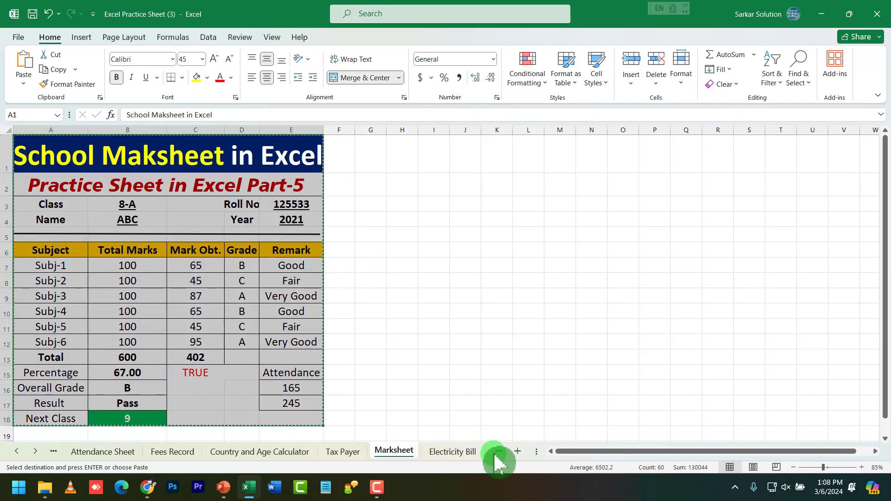
Step: Open a new Excel window and create a blank workbook in it
left_click(262, 488)
right_click(262, 488)
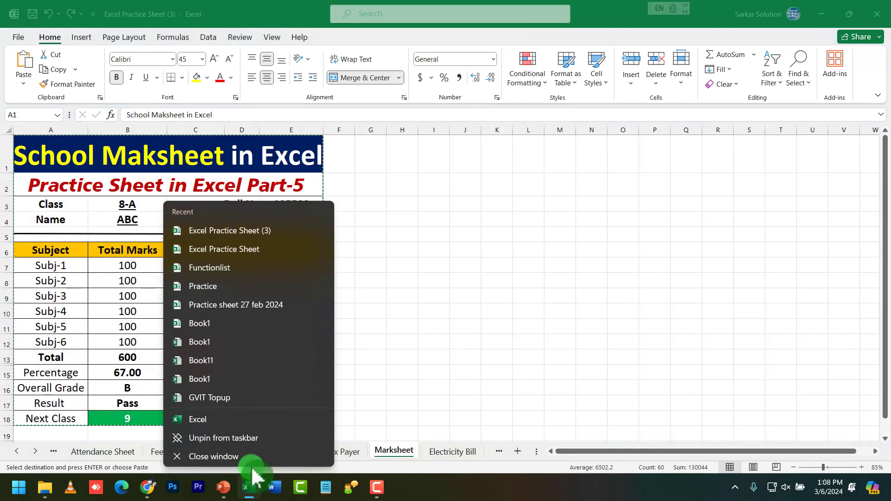
left_click(209, 418)
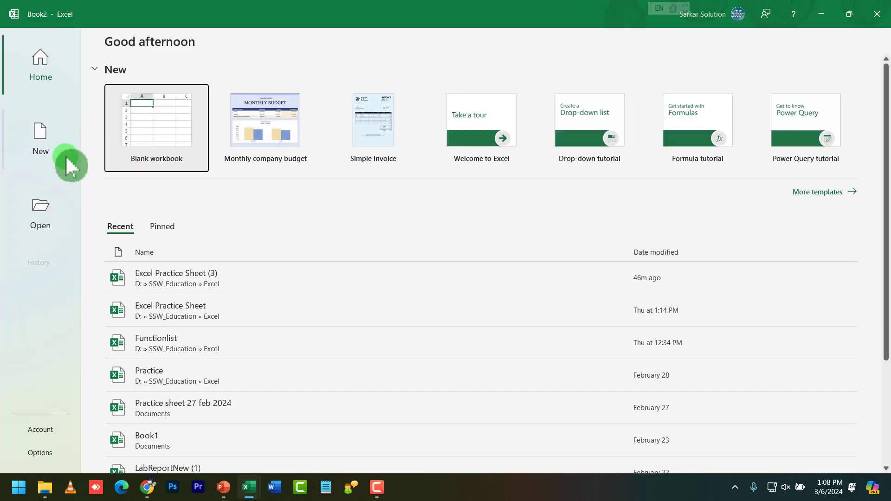
left_click(56, 153)
left_click(176, 153)
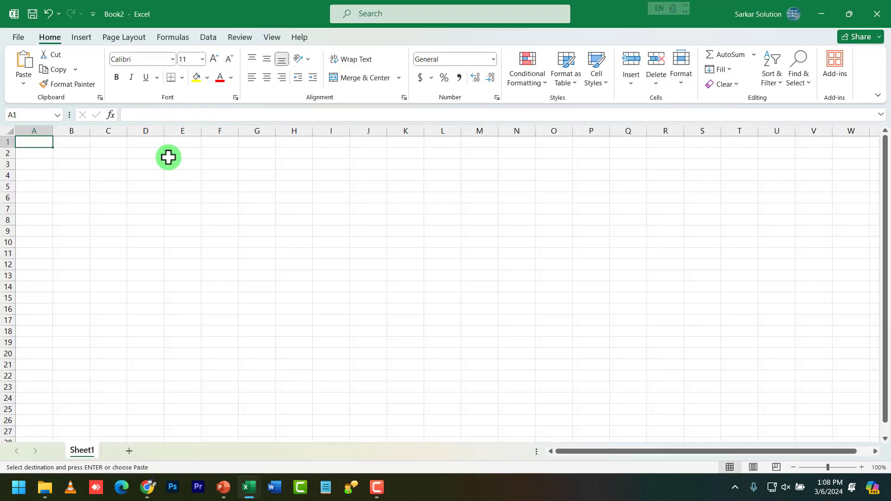
Step: Paste the copied marksheet into Sheet1 of the new workbook, starting at cell A1
left_click(97, 166)
scroll(32, 161, "up", 3)
scroll(25, 159, "up", 3)
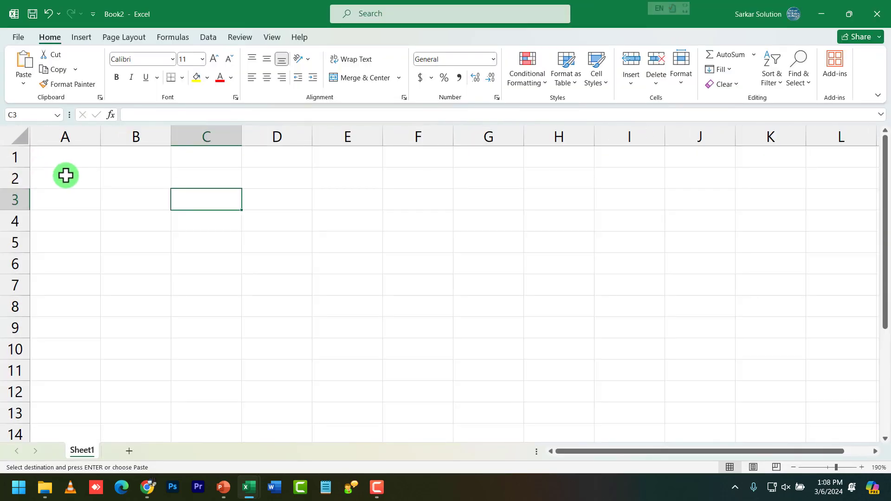
left_click(68, 162)
key("ctrl+v")
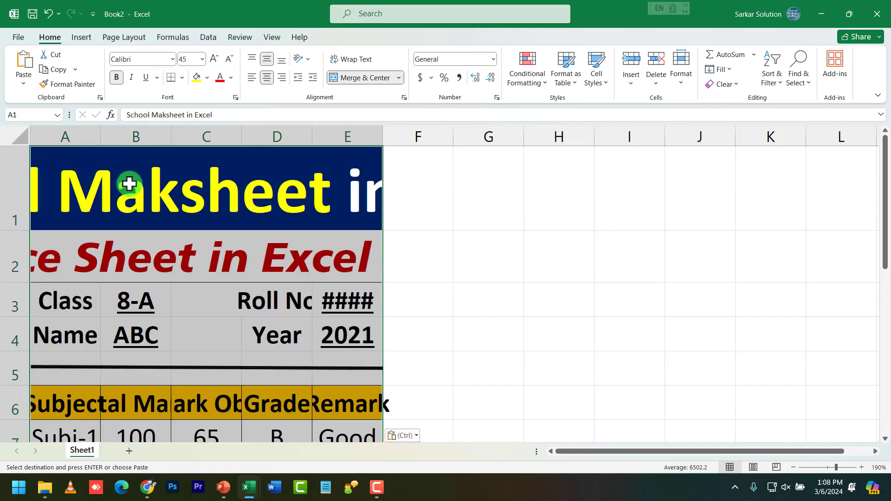
Step: Clear only the formats from the pasted marksheet range A1:E18, keeping its contents
scroll(332, 221, "down", 2)
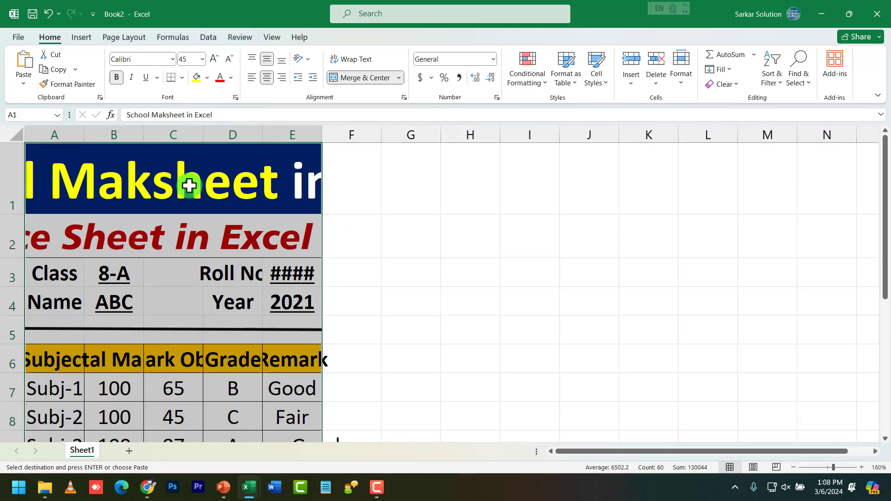
left_click_drag(65, 175, 237, 397)
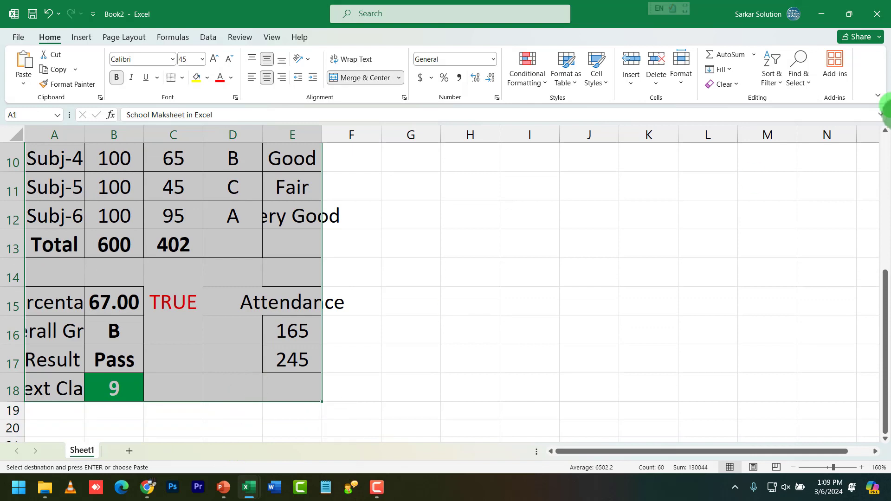
left_click(739, 85)
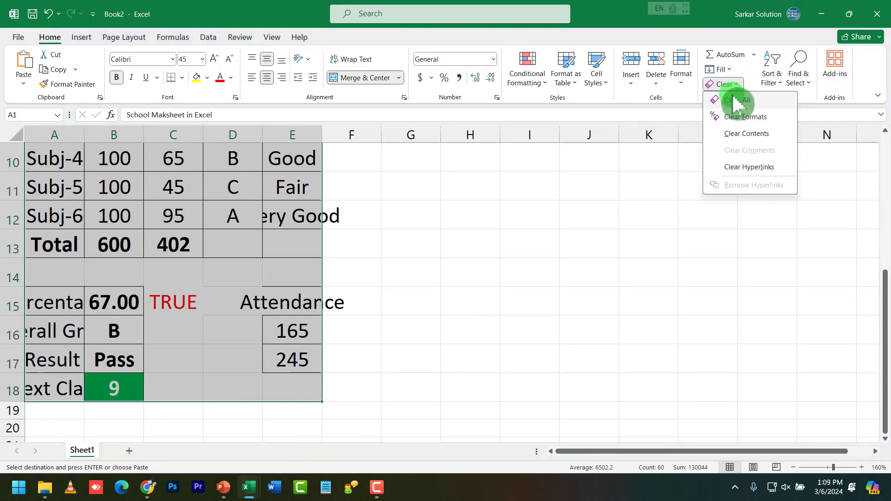
left_click(748, 122)
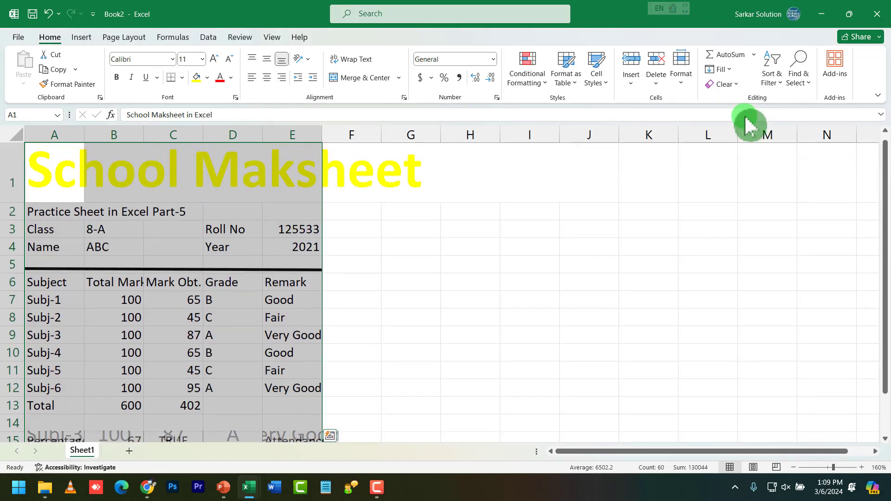
left_click(448, 242)
Step: Reduce the font size of the title in row 1 to 8
left_click(56, 159)
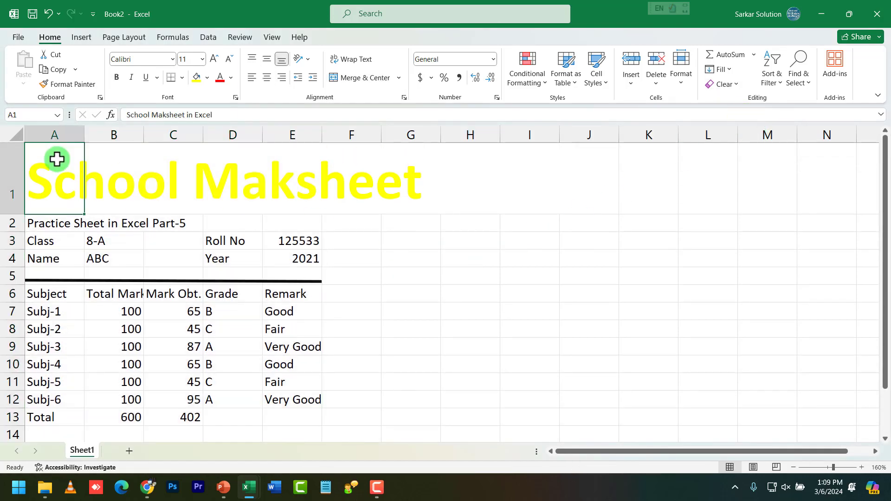
left_click_drag(99, 168, 390, 172)
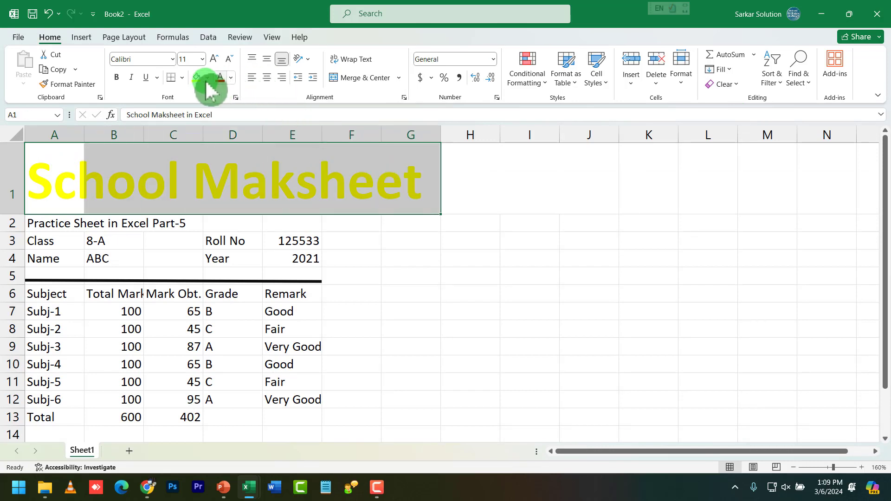
left_click(228, 59)
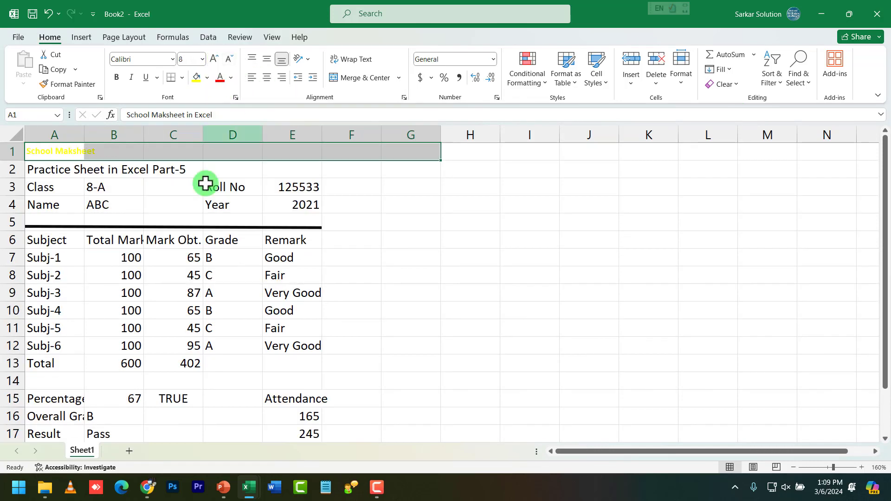
left_click(232, 205)
left_click(82, 145)
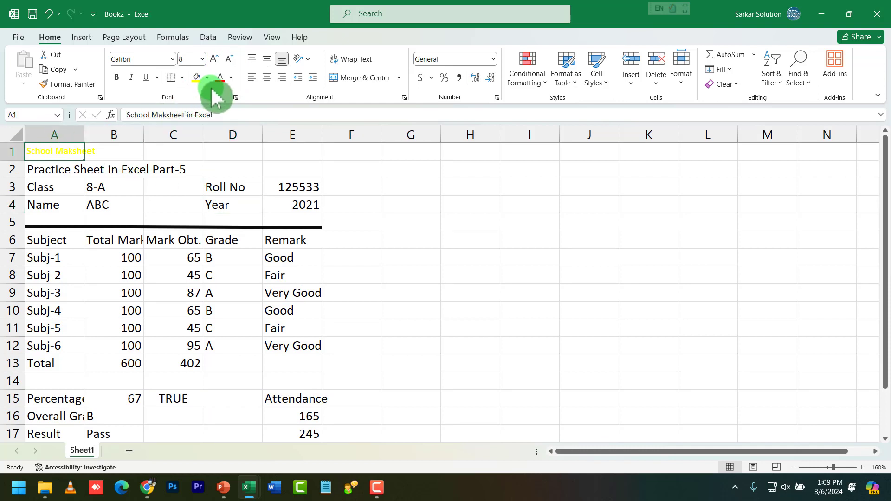
Step: Merge and center the "School Maksheet in Excel" title across A1:E1
left_click(98, 169)
left_click_drag(58, 152, 279, 148)
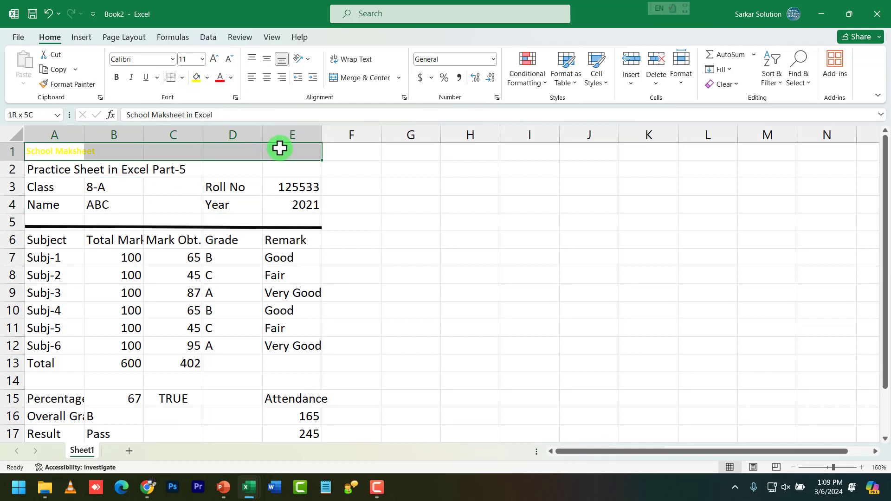
scroll(44, 166, "up", 1)
left_click_drag(60, 156, 304, 155)
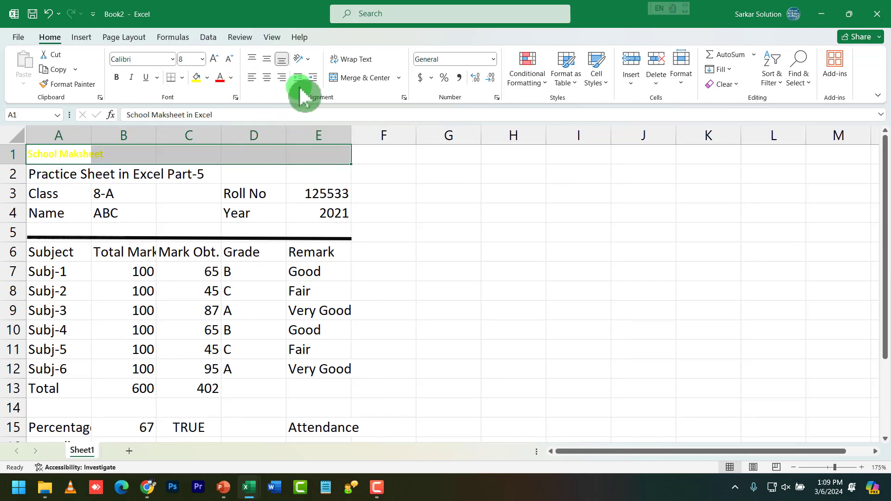
left_click(357, 79)
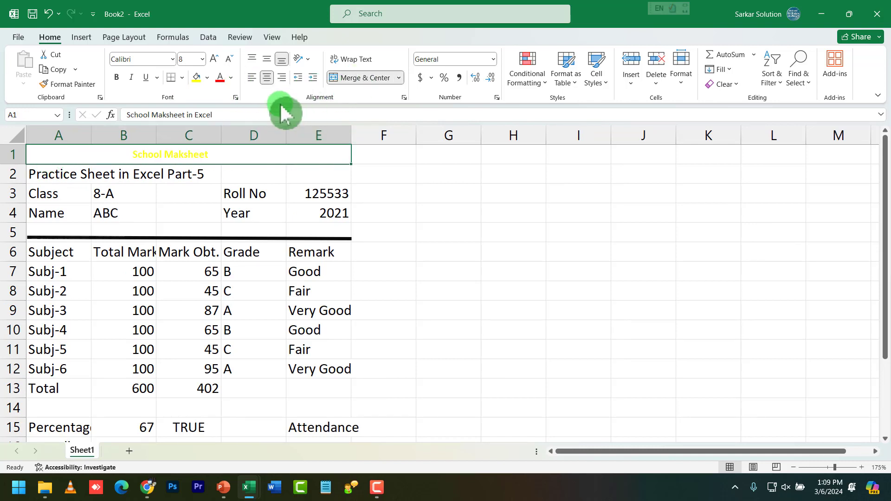
Step: Increase the merged title's font size to 20
left_click(214, 59)
left_click(214, 60)
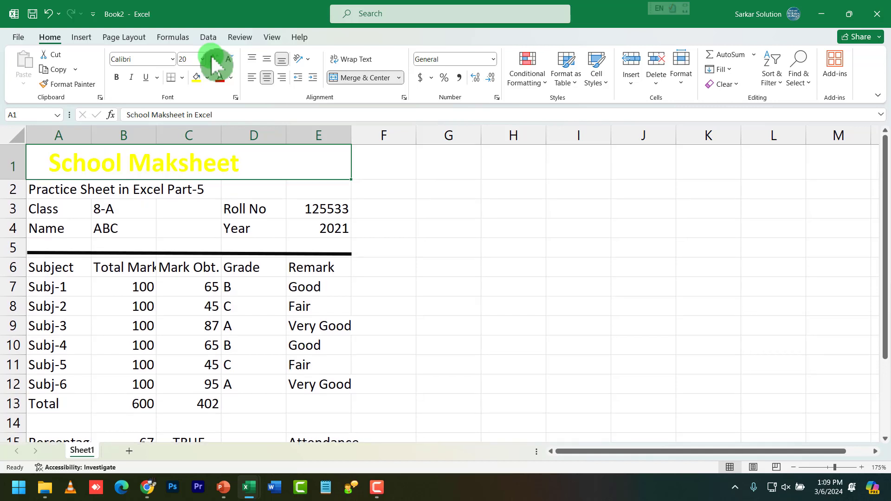
left_click(362, 207)
left_click(268, 182)
left_click(204, 159)
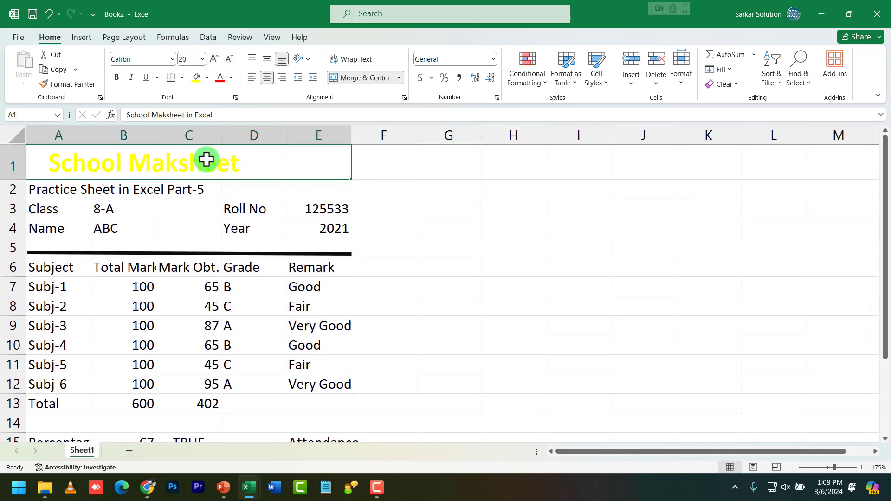
Step: Set the title in row 1 to middle vertical alignment
left_click(14, 160)
double_click(50, 159)
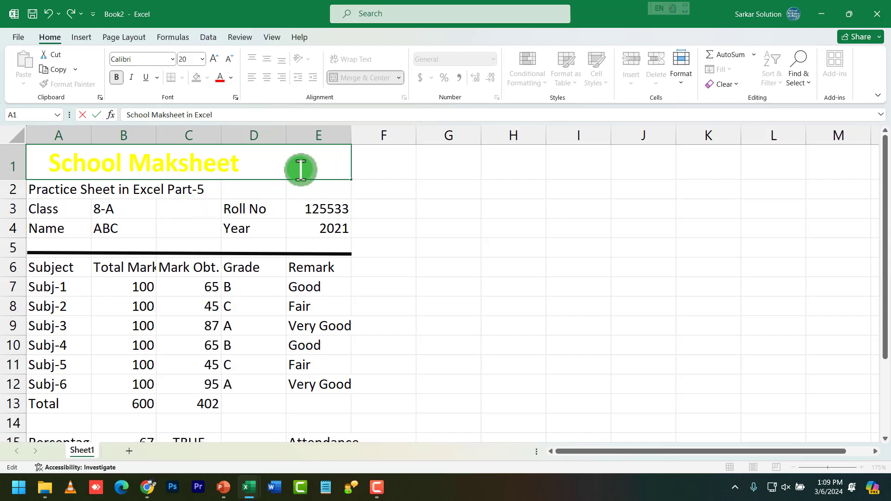
left_click(370, 242)
left_click(41, 174)
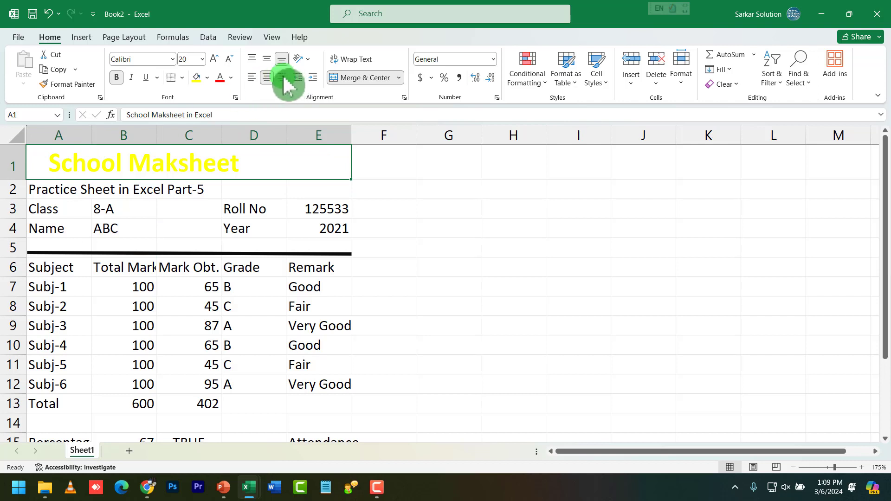
left_click(130, 193)
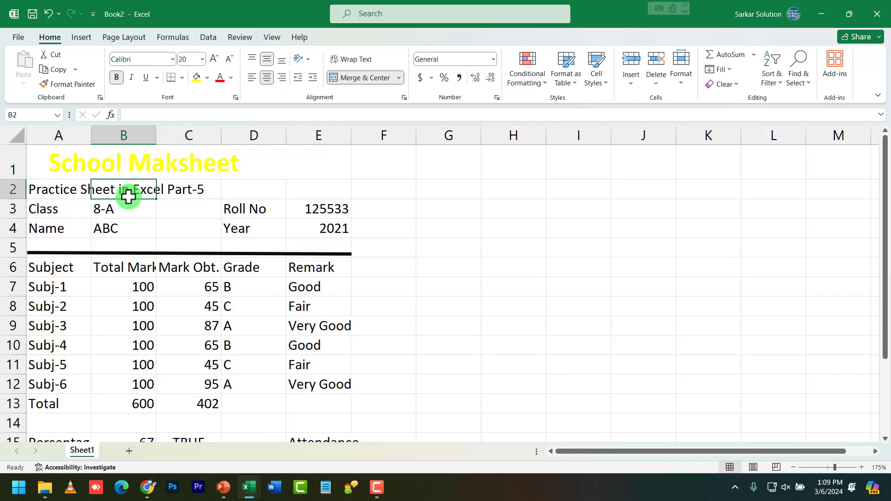
Step: Merge and center the "Practice Sheet in Excel Part-5" subtitle across A2:E2 and align it vertically to the middle
left_click(65, 185)
left_click_drag(64, 185, 316, 184)
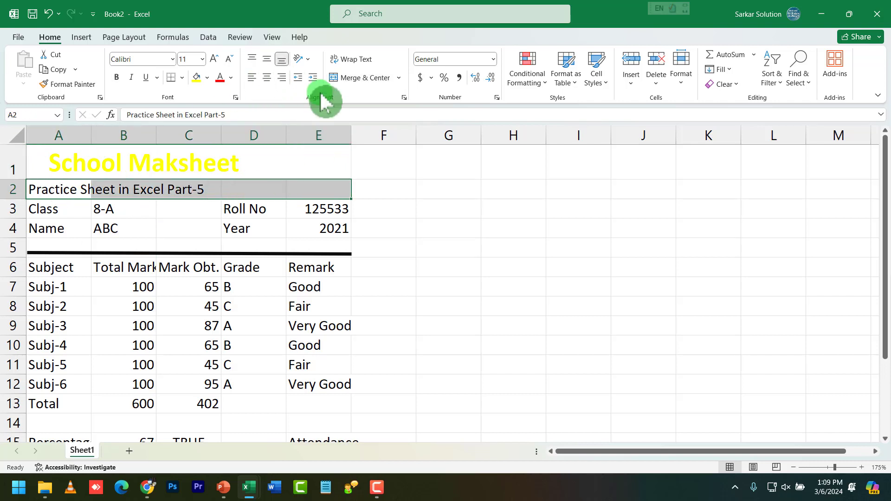
left_click(346, 78)
left_click(267, 59)
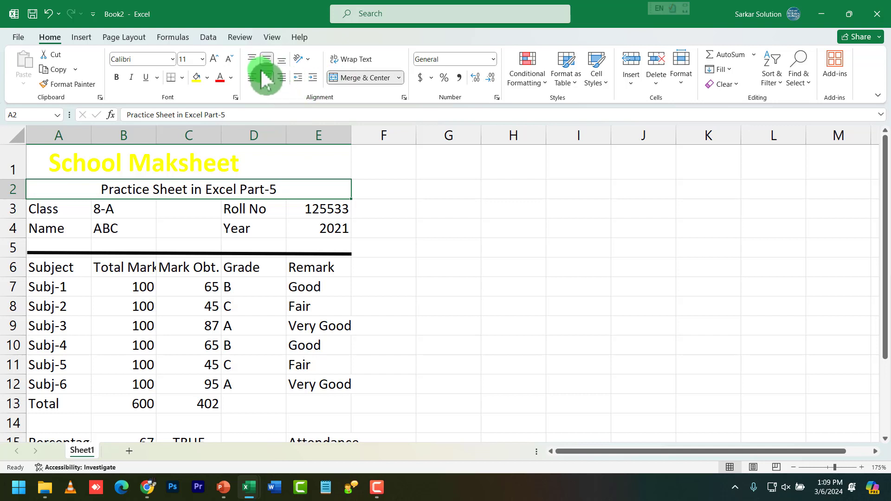
Step: Center both the title and the subtitle rows horizontally
left_click(267, 78)
left_click_drag(200, 157, 148, 183)
left_click(267, 78)
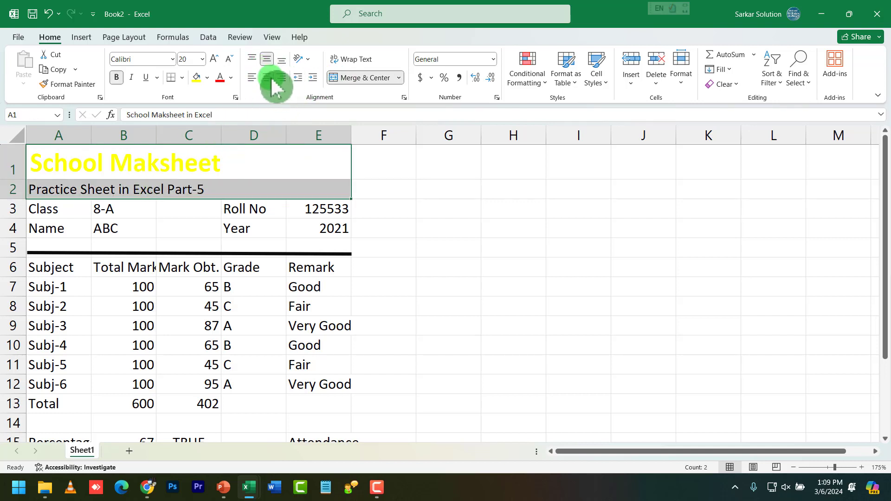
left_click(267, 77)
double_click(163, 166)
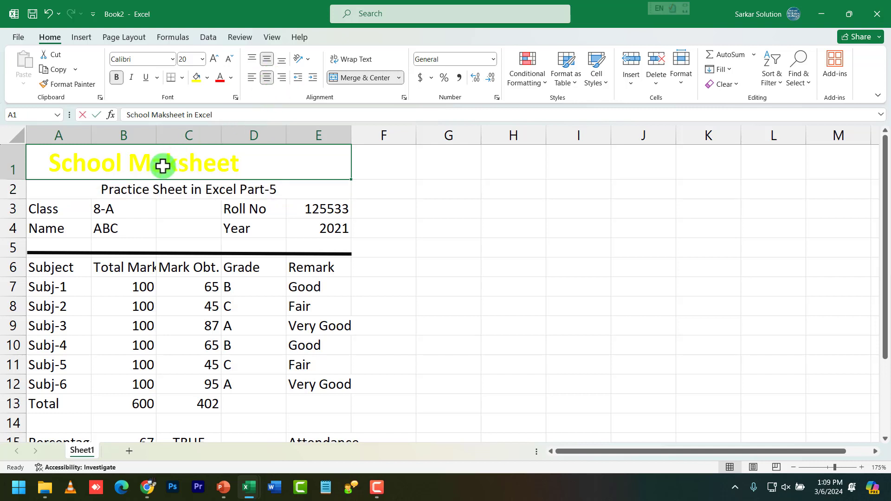
left_click(269, 166)
left_click_drag(346, 159, 42, 166)
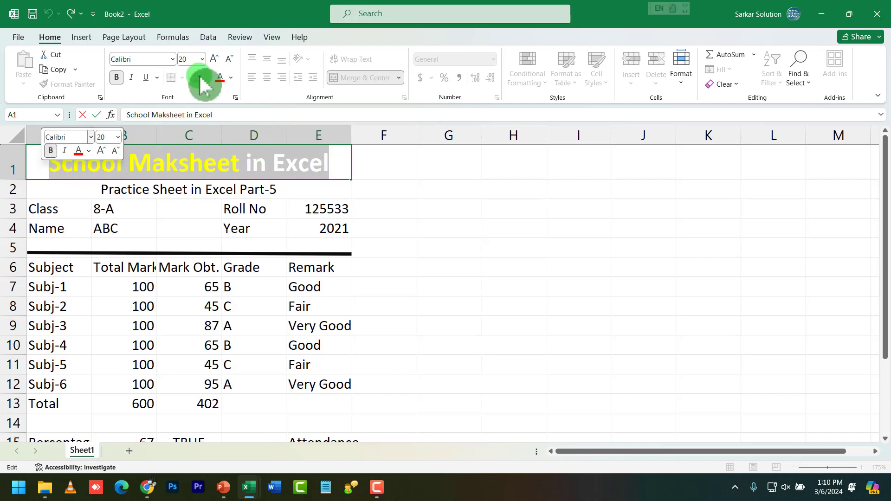
left_click(380, 175)
Step: Fill the merged title cell in row 1 with the standard dark blue color
left_click(304, 155)
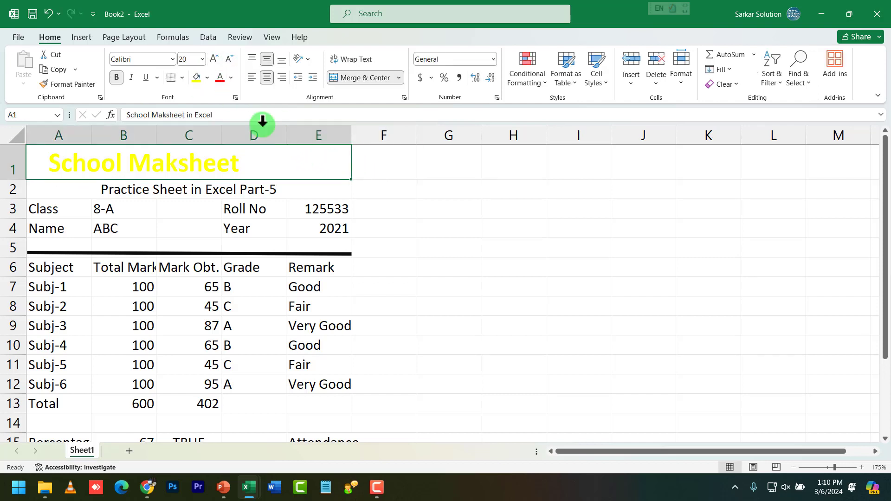
left_click(207, 78)
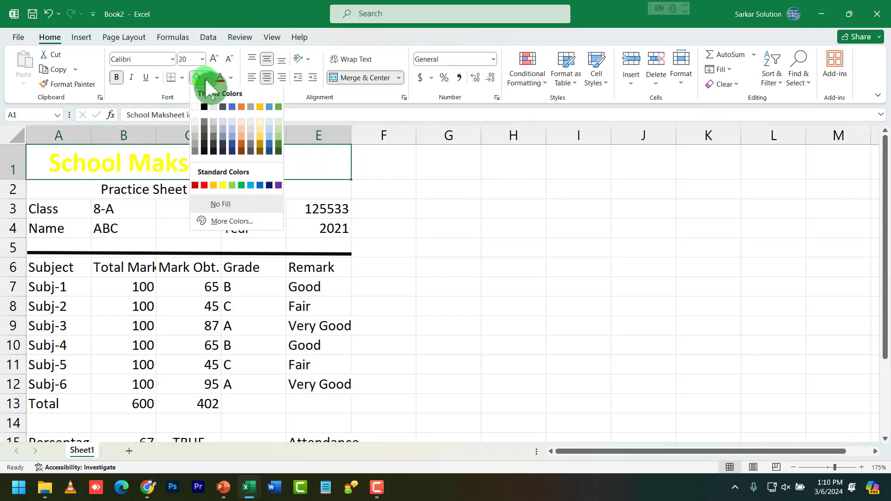
left_click(268, 187)
left_click(398, 236)
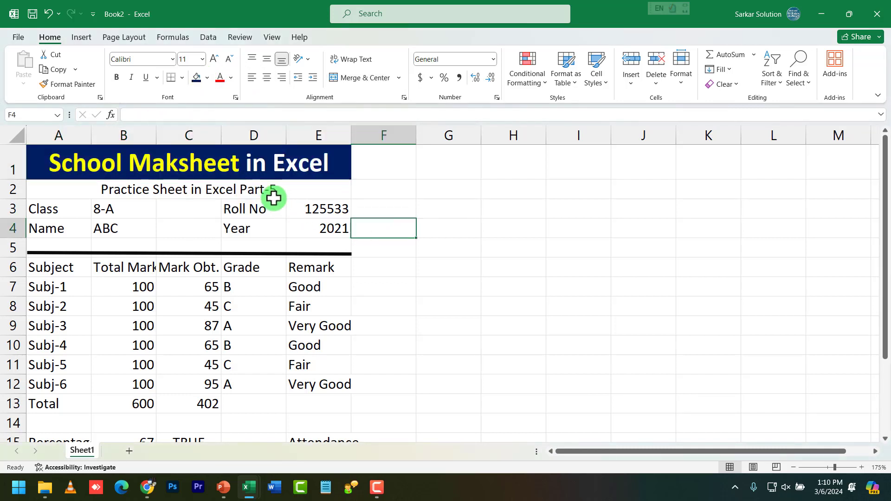
Step: Set the subtitle in row 2 to font size 14 and make it bold
left_click(259, 189)
left_click(104, 204)
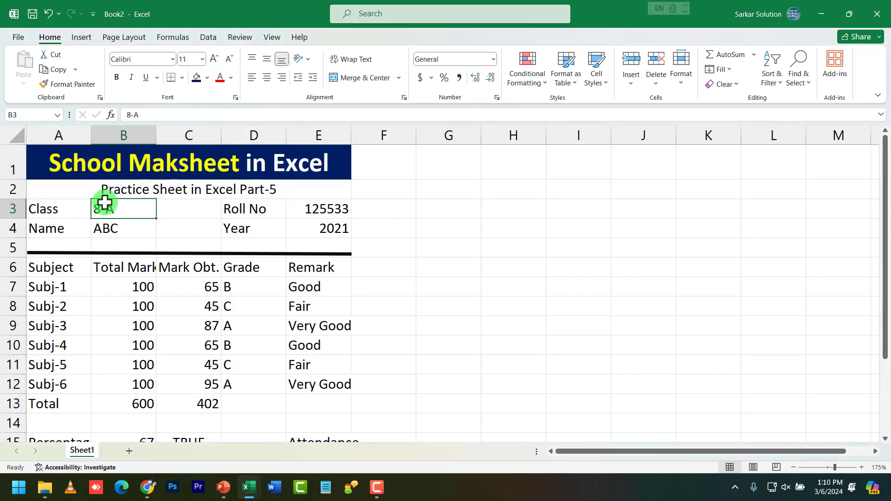
left_click(105, 189)
left_click(214, 59)
left_click(214, 59)
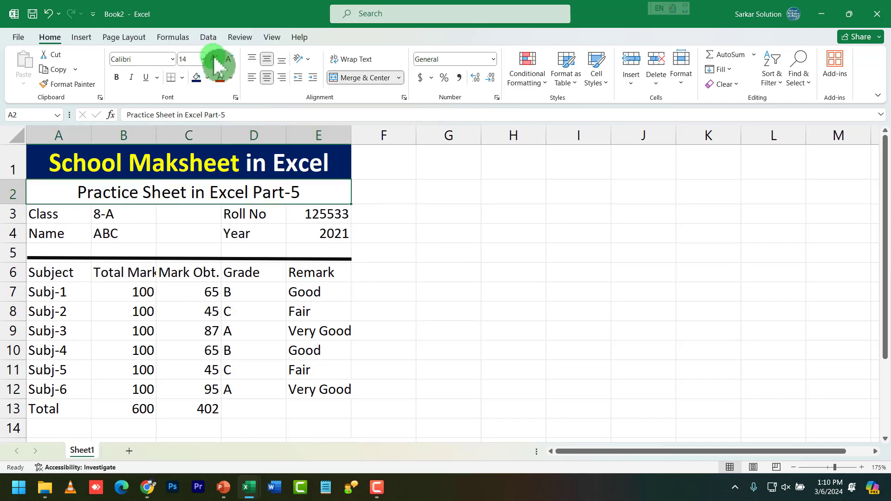
left_click(117, 84)
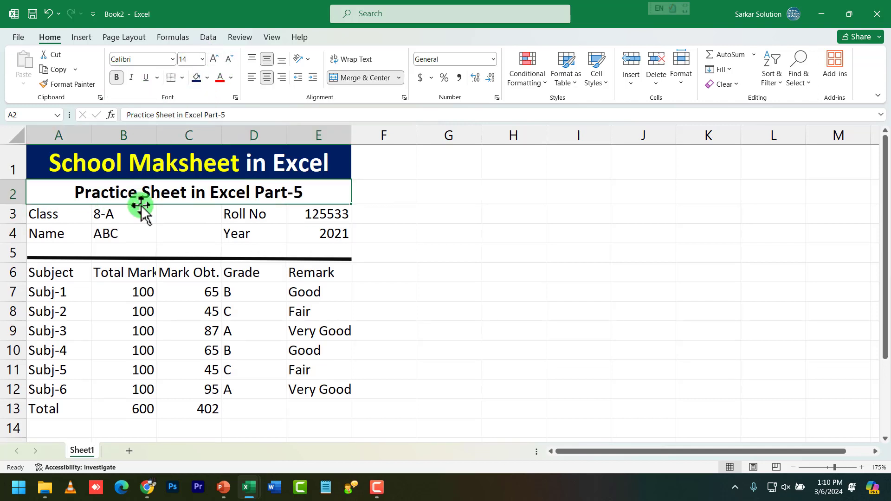
left_click(102, 214)
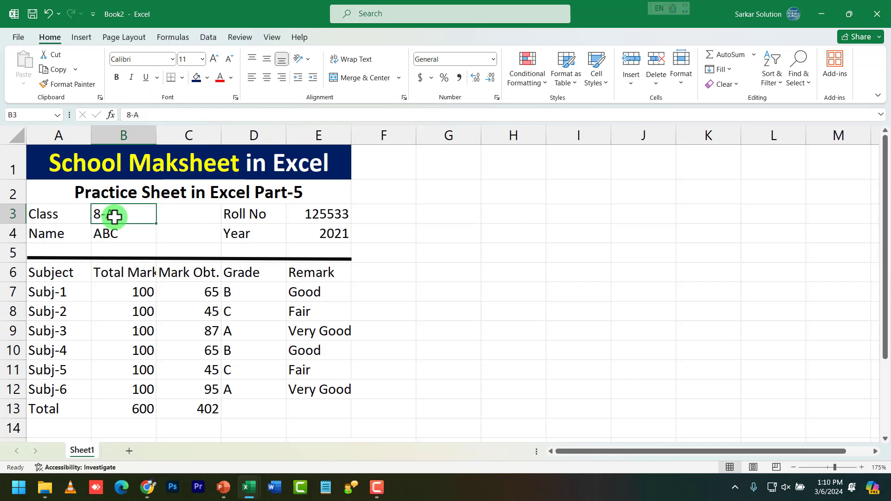
left_click(116, 235)
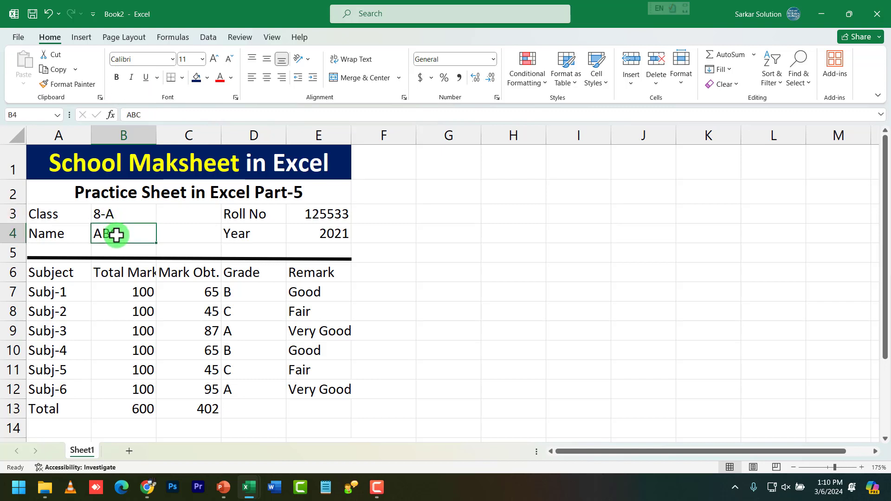
left_click(338, 218)
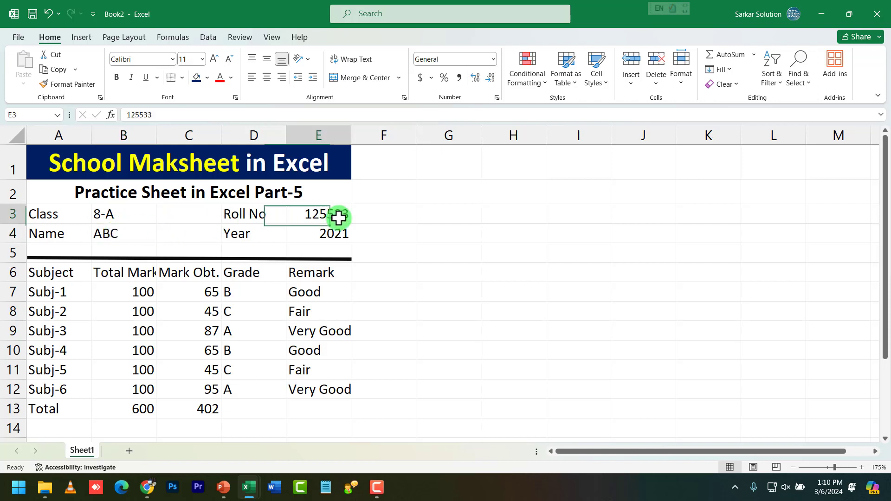
left_click(335, 235)
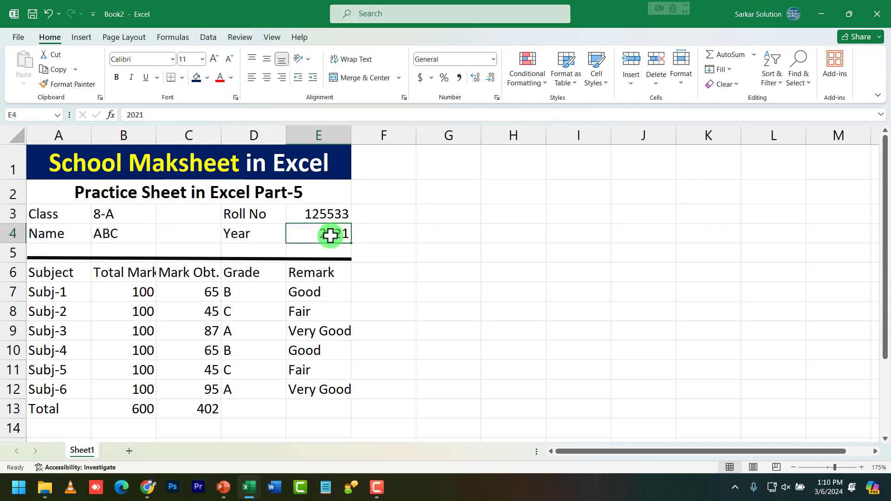
left_click(56, 276)
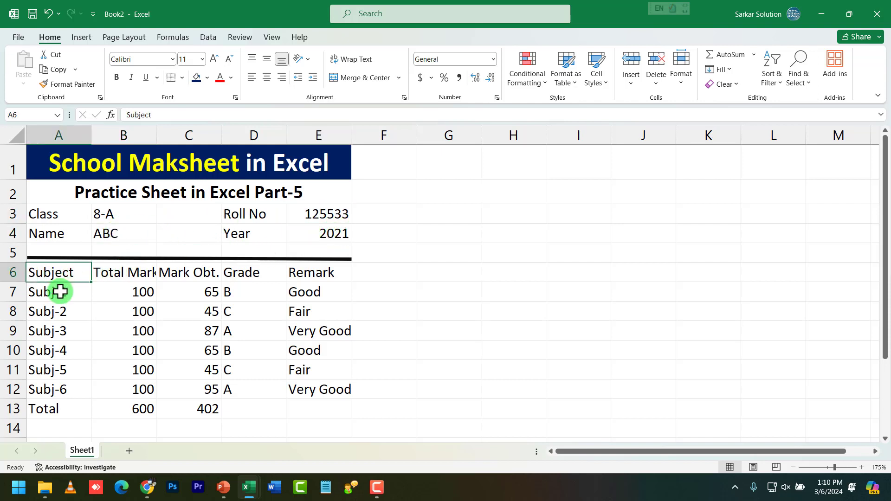
Step: Widen columns B, C, D and E so the marks table headers and entries fit with some spare room
left_click_drag(157, 135, 178, 140)
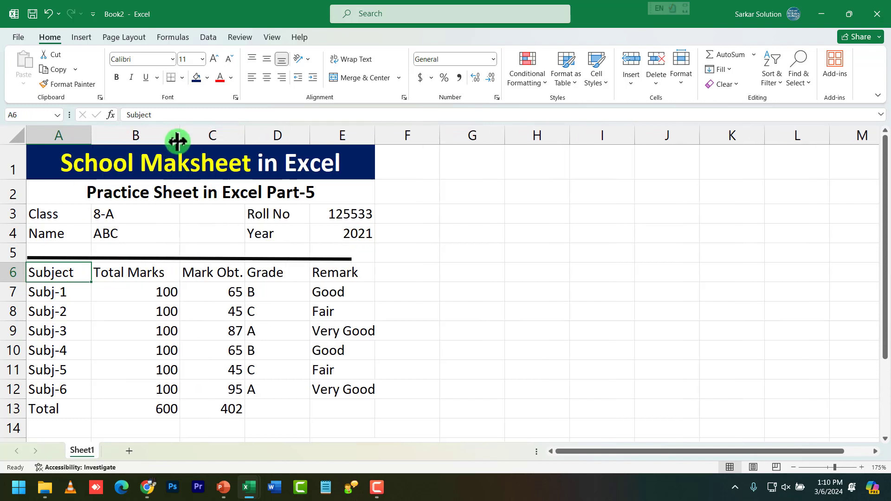
left_click_drag(243, 128, 259, 127)
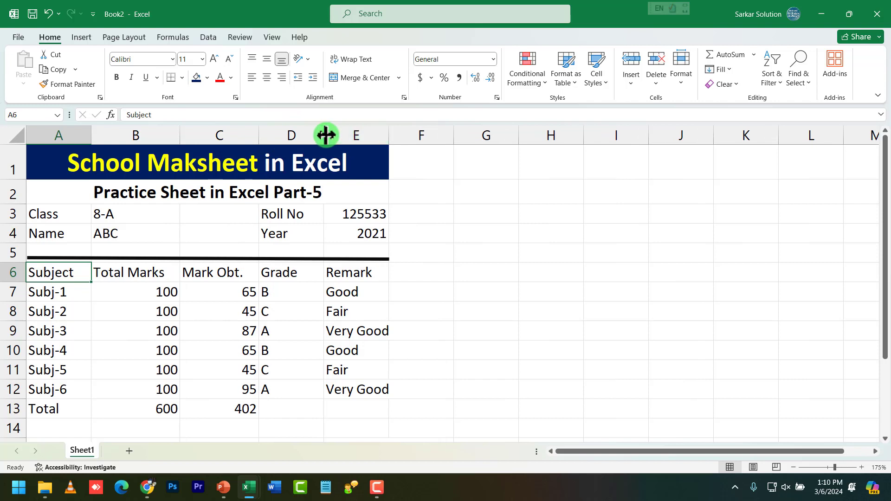
mouse_move(325, 135)
left_mouse_down()
mouse_move(340, 136)
mouse_move(328, 133)
left_mouse_up()
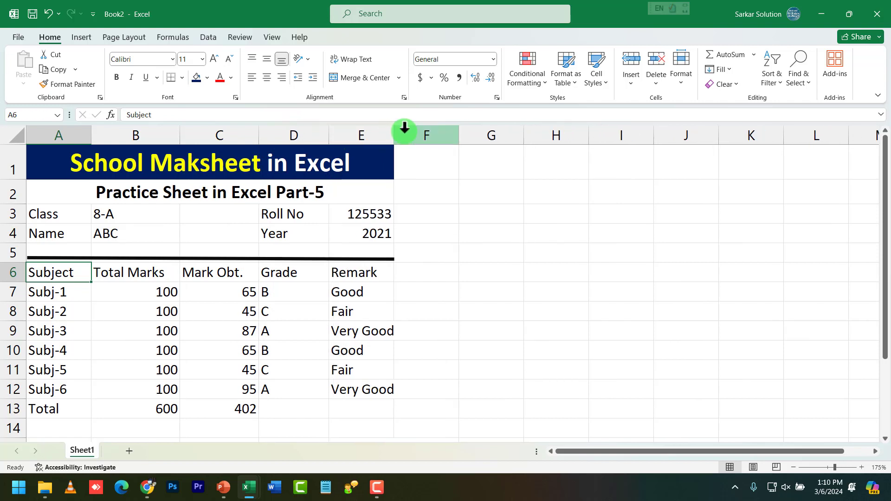
left_click_drag(398, 130, 409, 131)
left_click(155, 290)
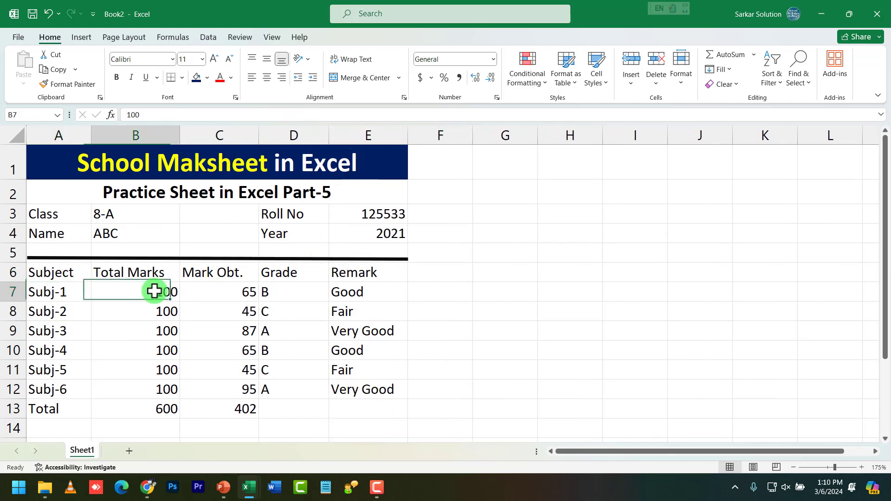
left_click_drag(75, 292, 70, 384)
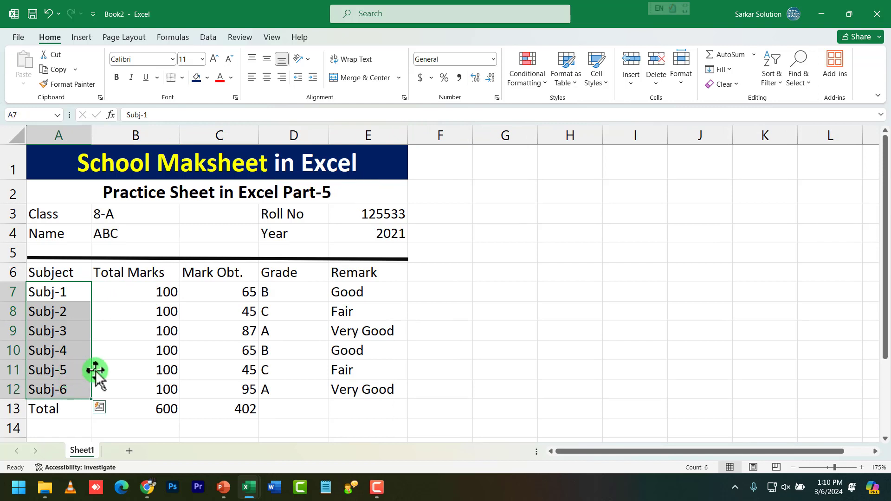
left_click_drag(148, 294, 153, 397)
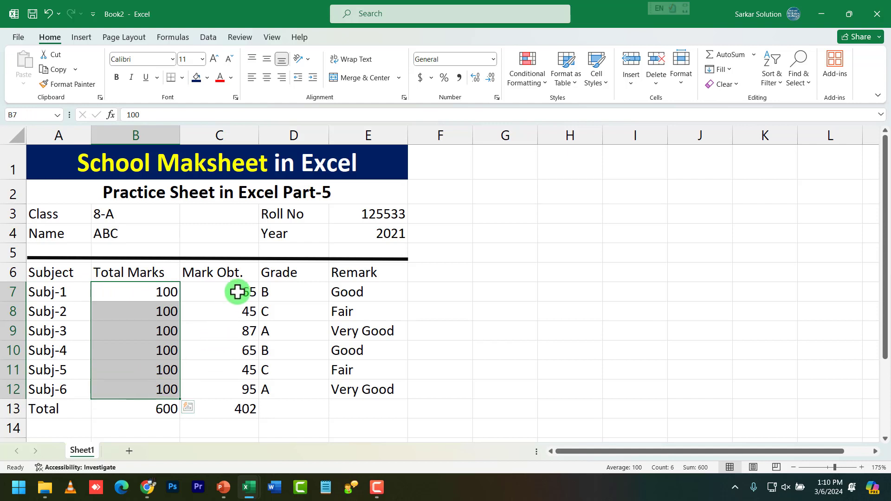
left_click_drag(237, 290, 239, 395)
left_click(238, 386)
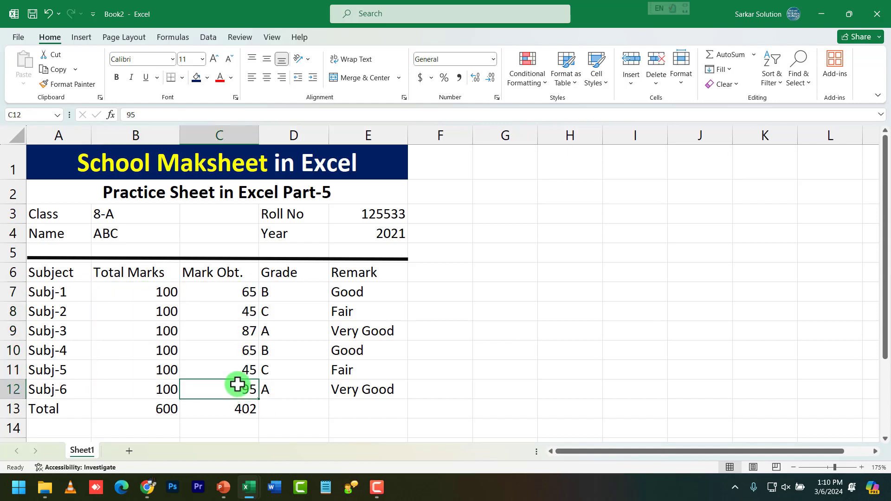
Step: Clear the formulas from the Grade and Remark cells D7:E12 for all six subjects
left_click_drag(287, 294, 283, 388)
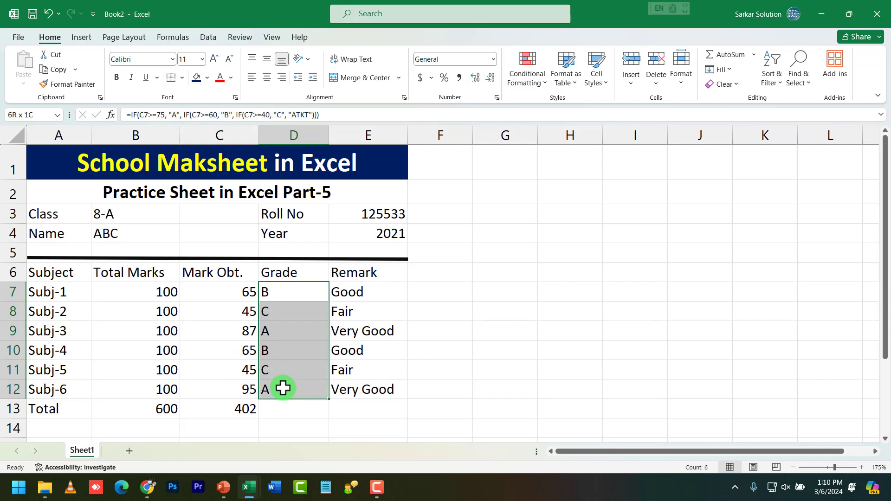
key("Delete")
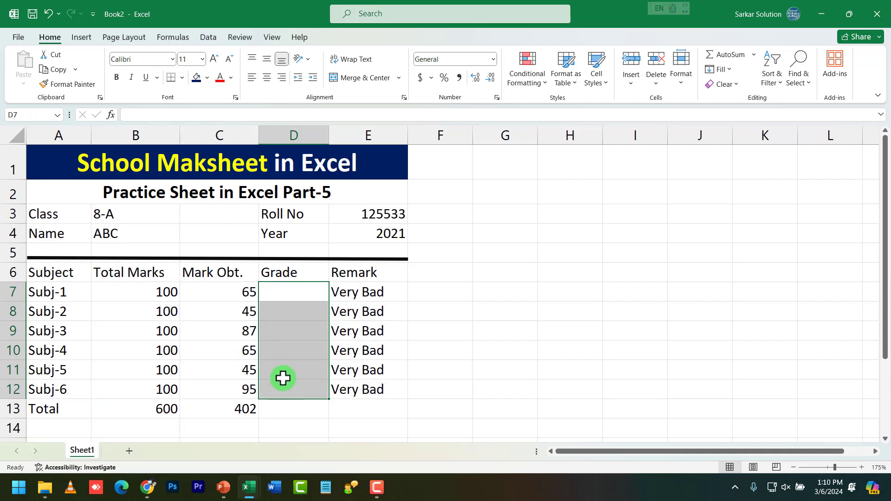
left_click_drag(357, 290, 356, 385)
key("Delete")
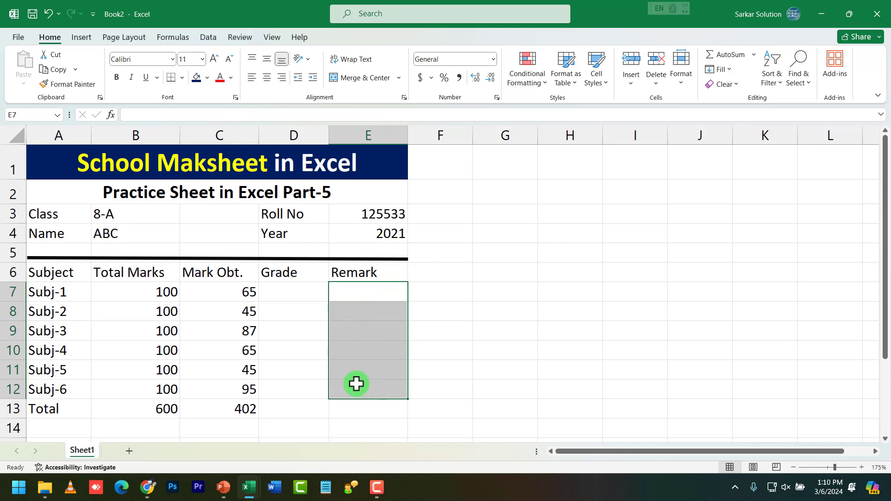
left_click(510, 335)
Step: Clear the total of the obtained marks in C13
scroll(348, 333, "down", 1)
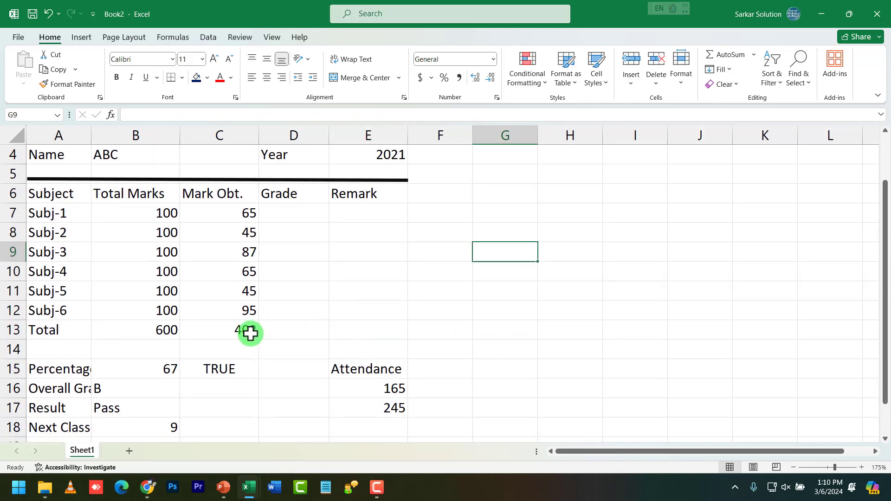
left_click(251, 333)
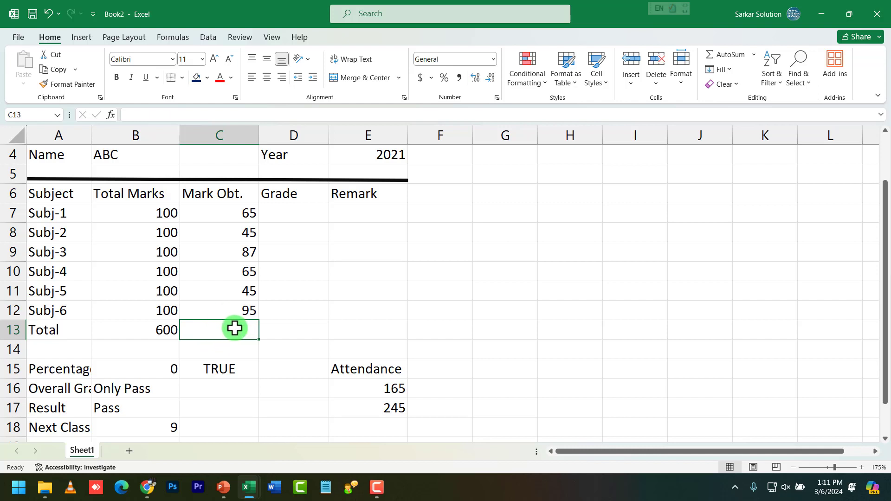
key("Right")
key("Right")
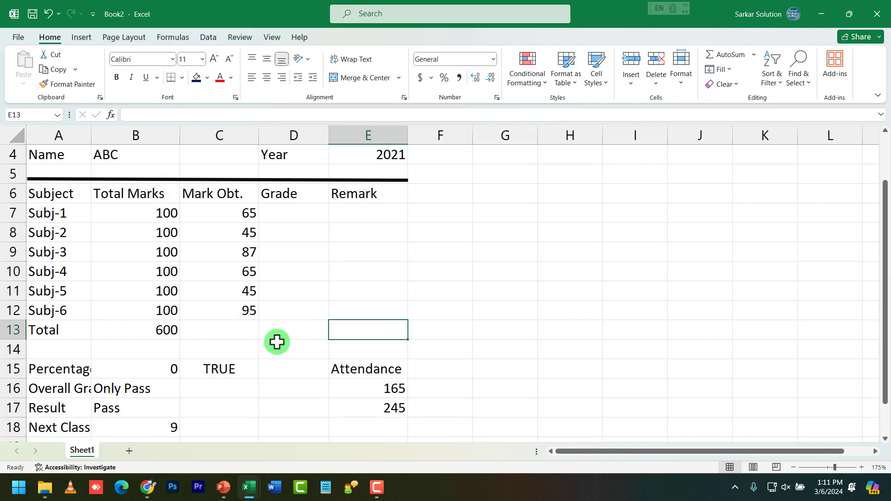
Step: Clear C15 and the Percentage, Overall Grade, Result and Next Class results in B15:B18
left_click(209, 369)
key("Delete")
mouse_move(155, 372)
left_mouse_down()
mouse_move(149, 450)
mouse_move(146, 364)
left_mouse_up()
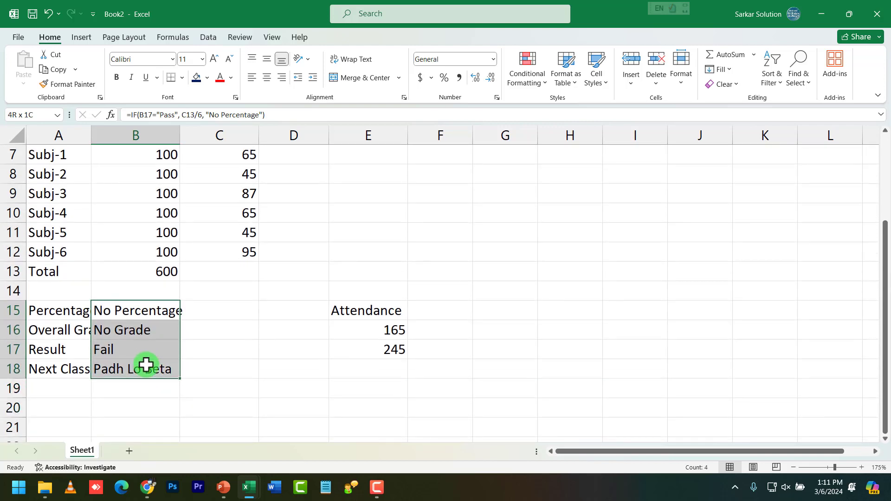
key("Delete")
left_click(247, 366)
left_click(141, 310)
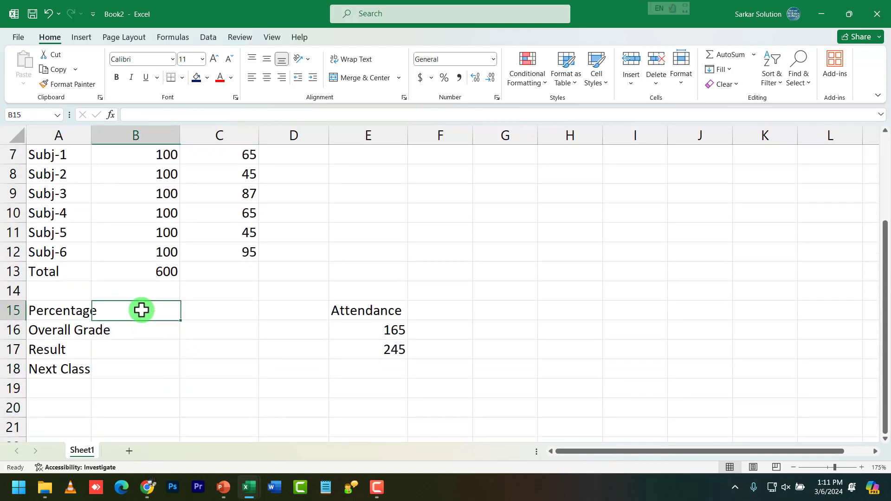
Step: Apply all borders to the marks table A6:E13, from the header row through the Total row
scroll(182, 331, "up", 2)
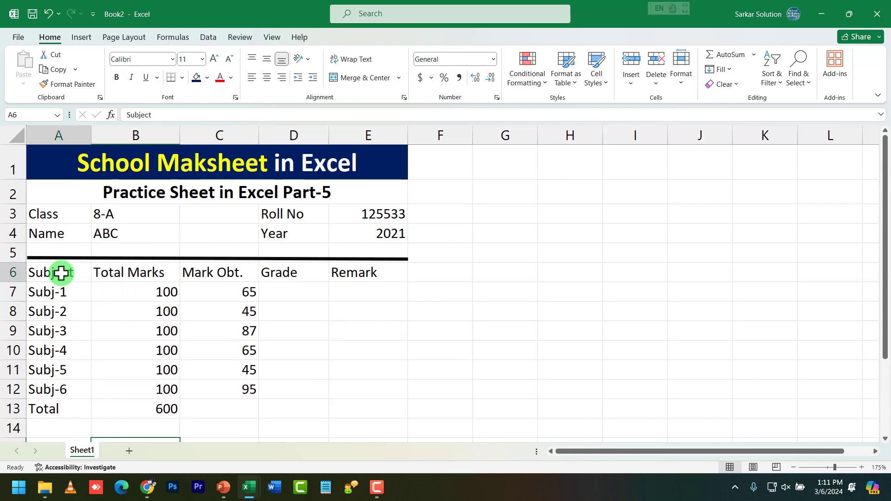
left_click_drag(62, 272, 365, 407)
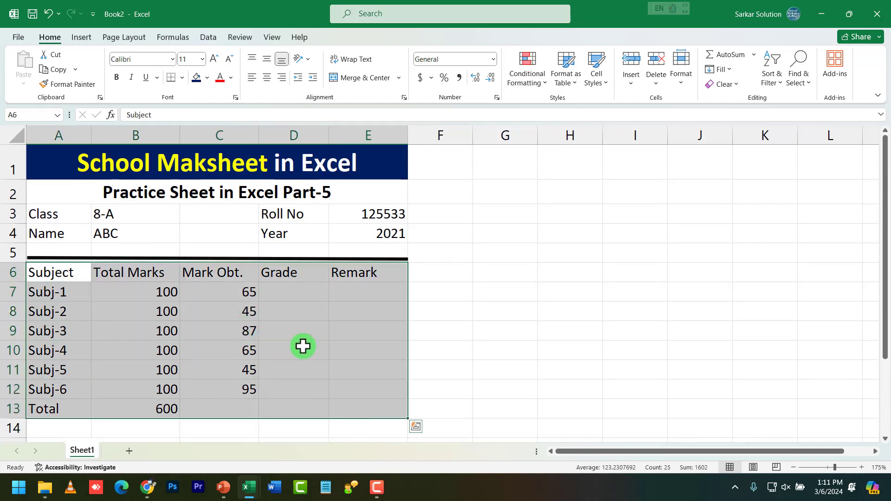
left_click(186, 83)
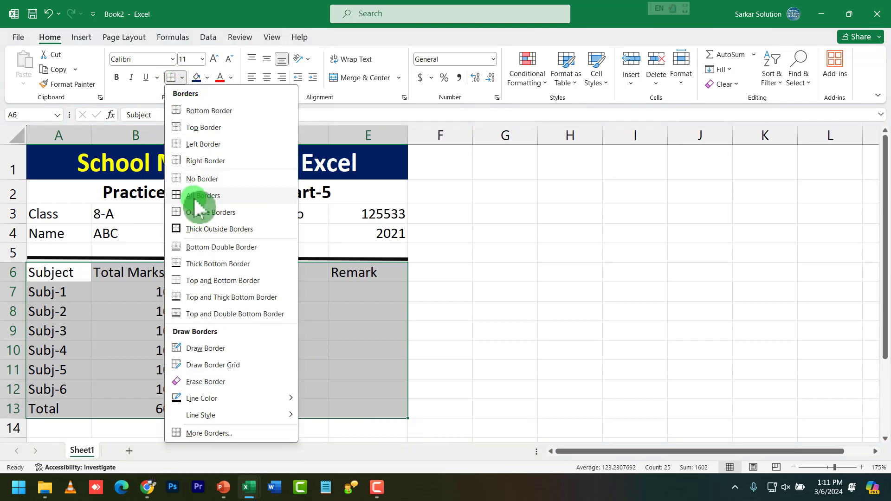
left_click(201, 206)
left_click(427, 316)
Step: Change the font color of the "Practice Sheet in Excel Part-5" subtitle to red
left_click(109, 191)
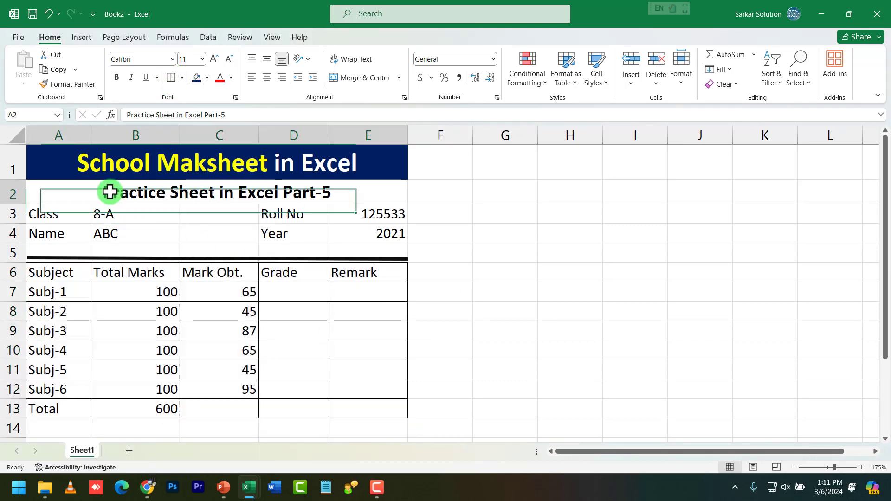
left_click(221, 79)
left_click(475, 259)
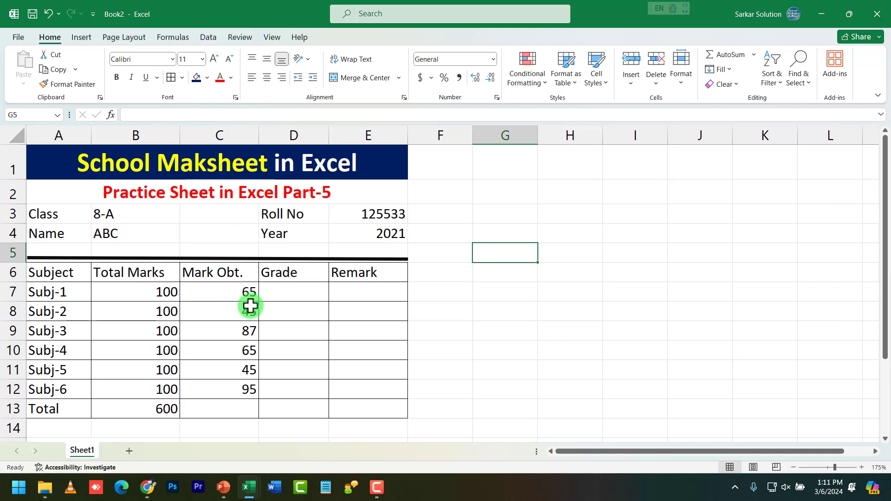
Step: Apply all borders to the result summary block A15:B18, from Percentage to Next Class
left_click(77, 213)
scroll(154, 260, "down", 3)
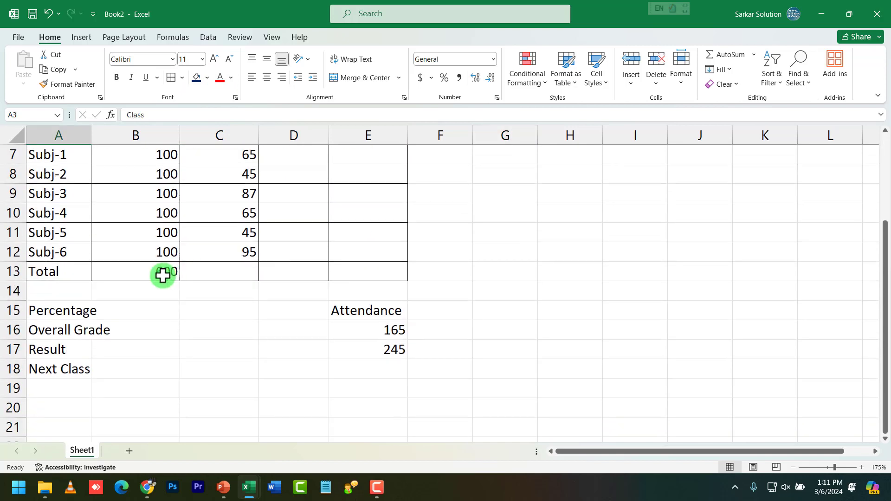
left_click(99, 293)
left_click_drag(56, 315, 153, 368)
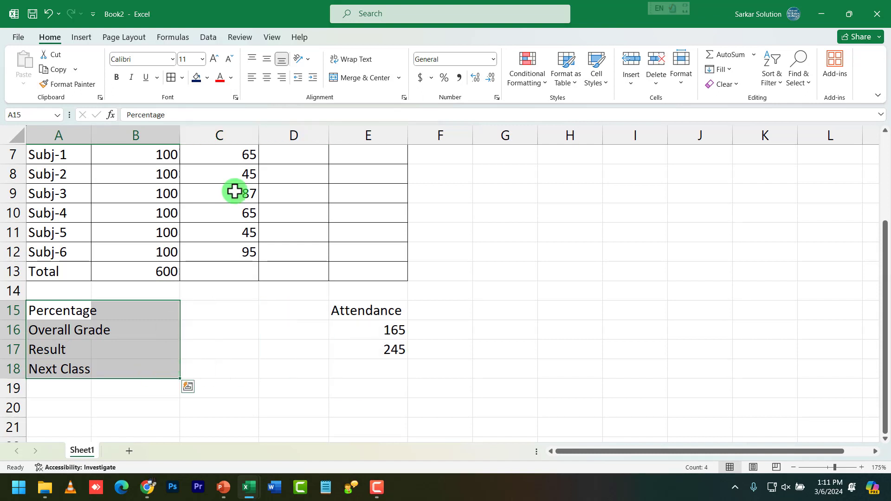
left_click(365, 339)
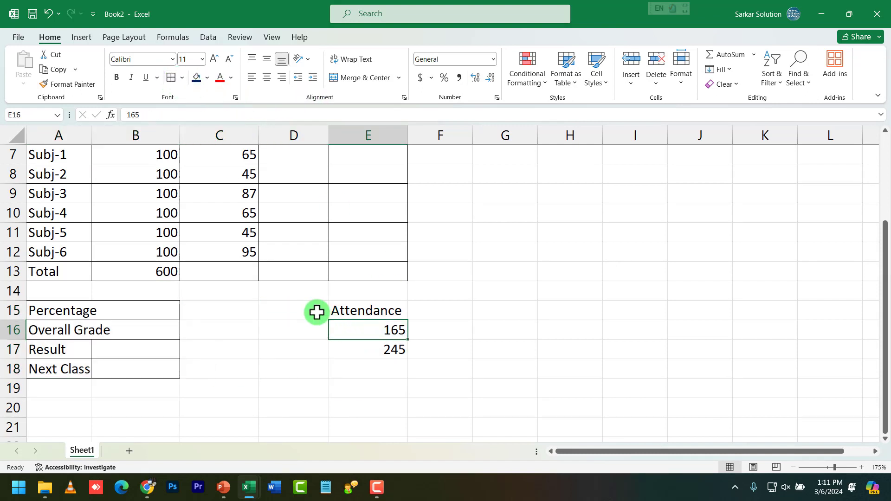
Step: Apply all borders to the Attendance block E15:E17 and widen column A to fit the Overall Grade label
left_click_drag(350, 310, 354, 348)
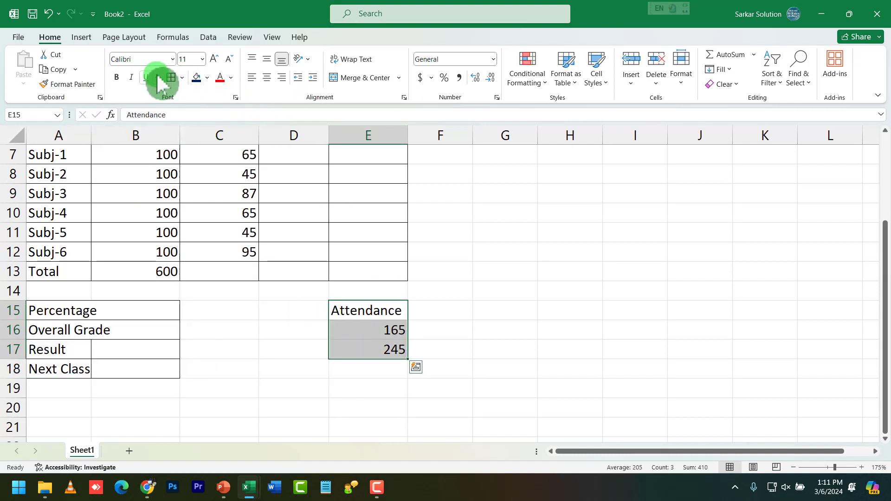
left_click(171, 78)
left_click(231, 367)
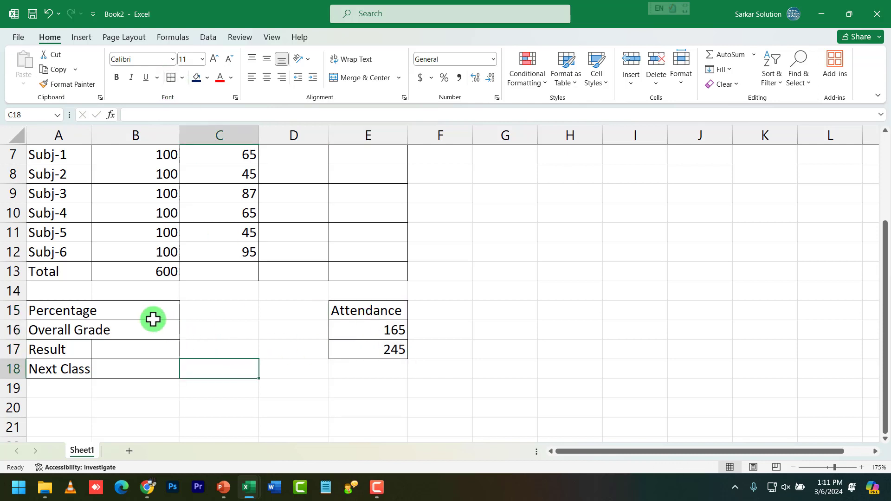
left_click_drag(93, 130, 113, 130)
scroll(218, 302, "up", 2)
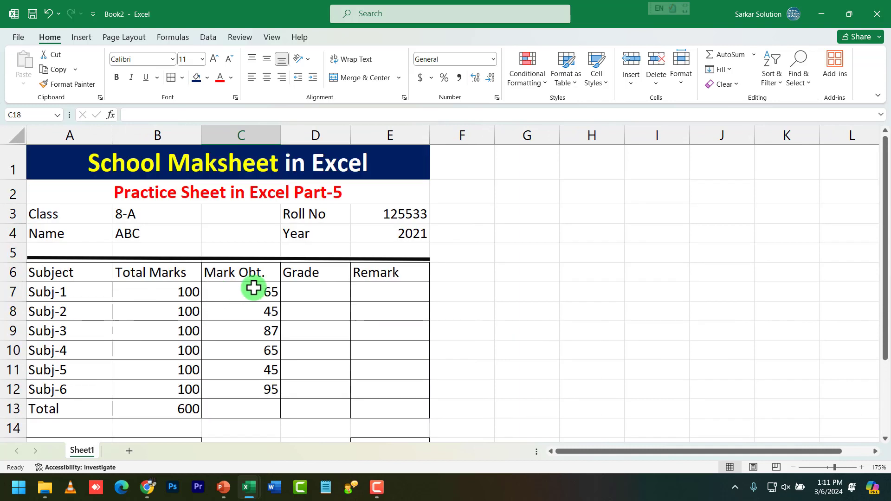
Step: Examine the Mark Obt. and Grade columns for the six subjects and the Total Marks formula in B13
left_click(284, 292)
left_click_drag(250, 298, 267, 385)
left_click(320, 293)
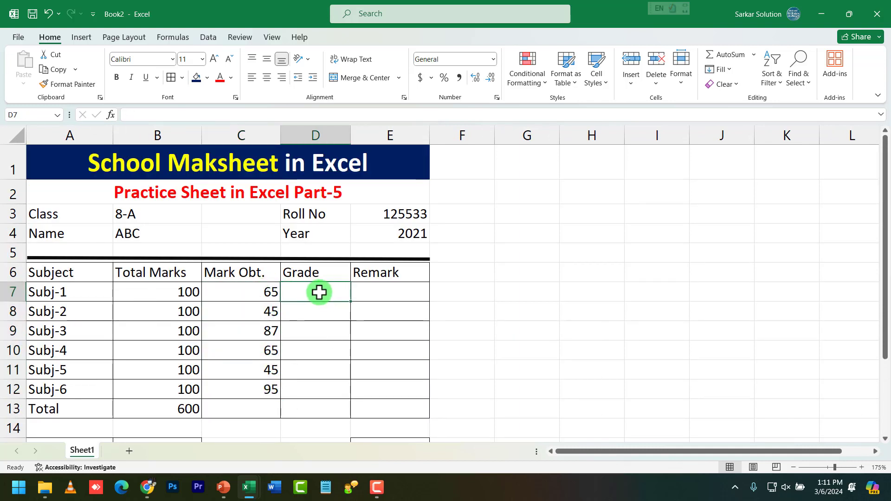
left_click_drag(310, 290, 316, 386)
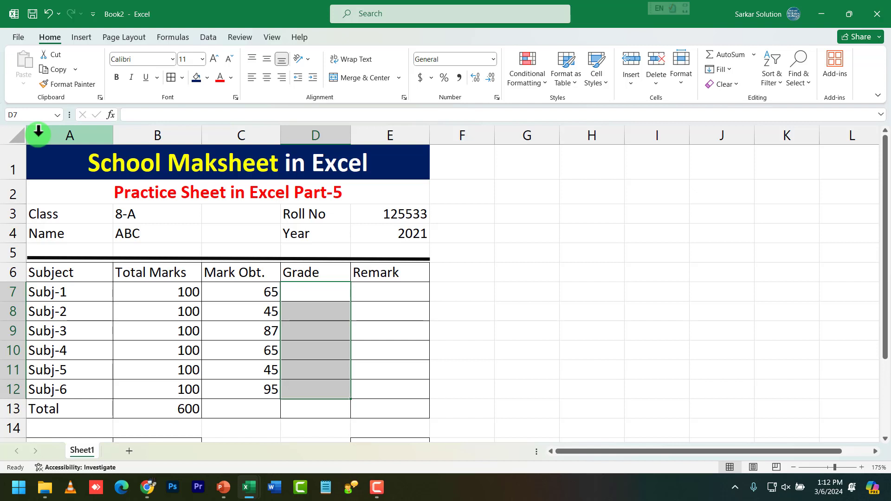
left_click(354, 412)
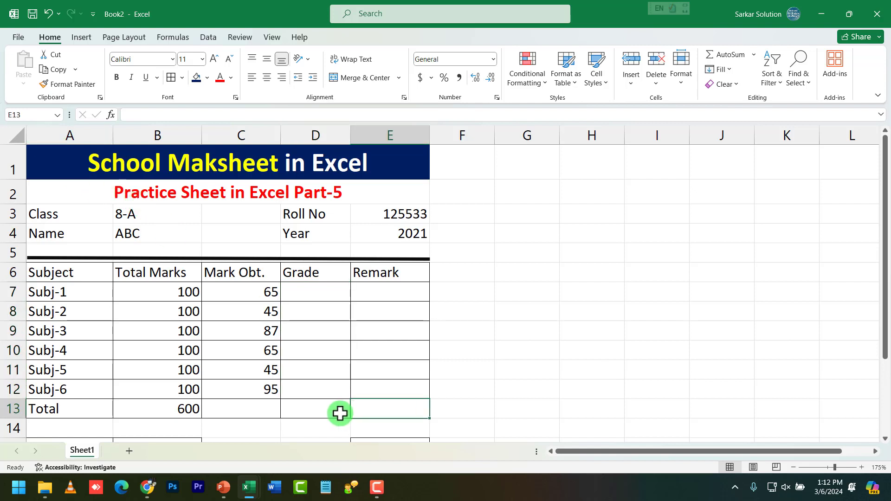
left_click_drag(267, 294, 264, 388)
scroll(241, 404, "down", 1)
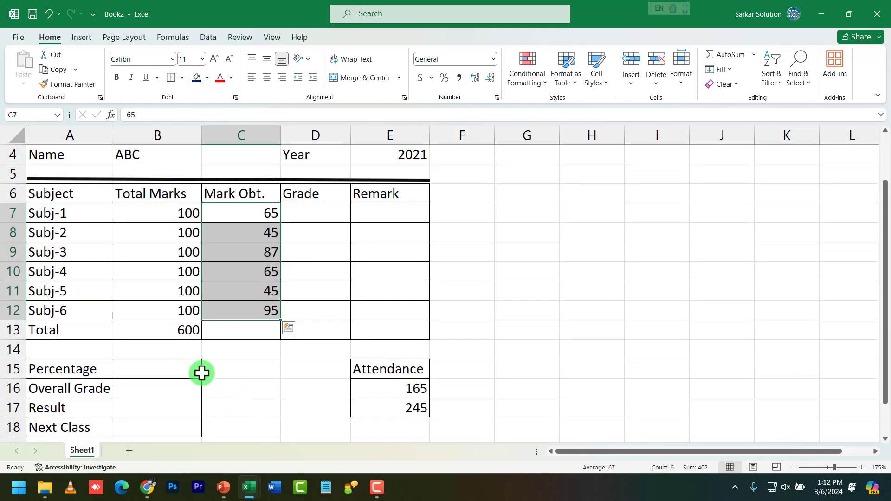
left_click(89, 321)
left_click(187, 328)
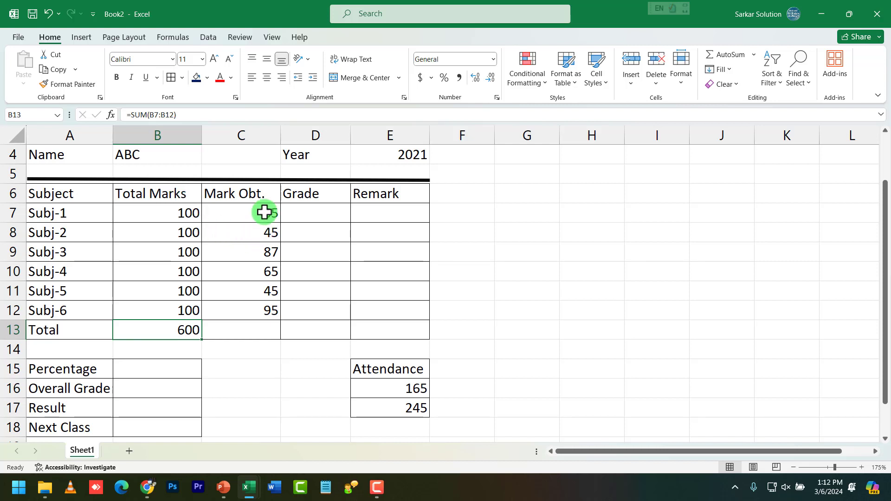
Step: Total the obtained marks in C13 with the formula =SUM(C7:C12)
left_click(266, 328)
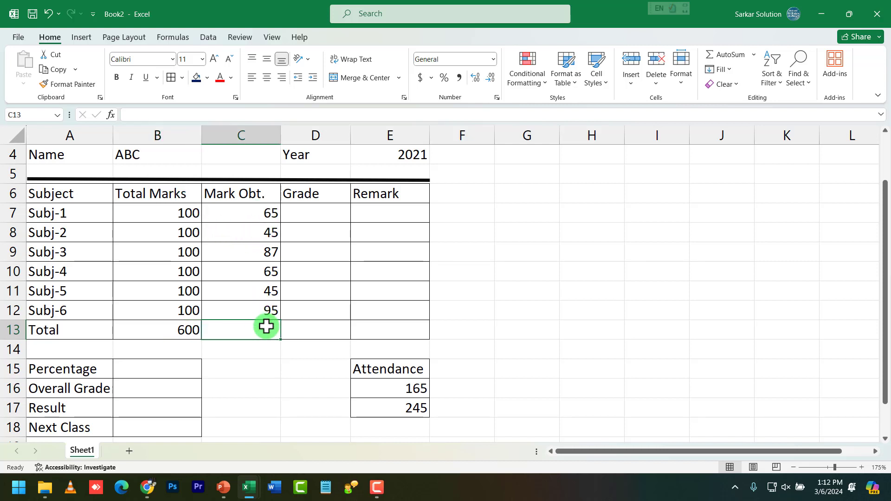
type("=")
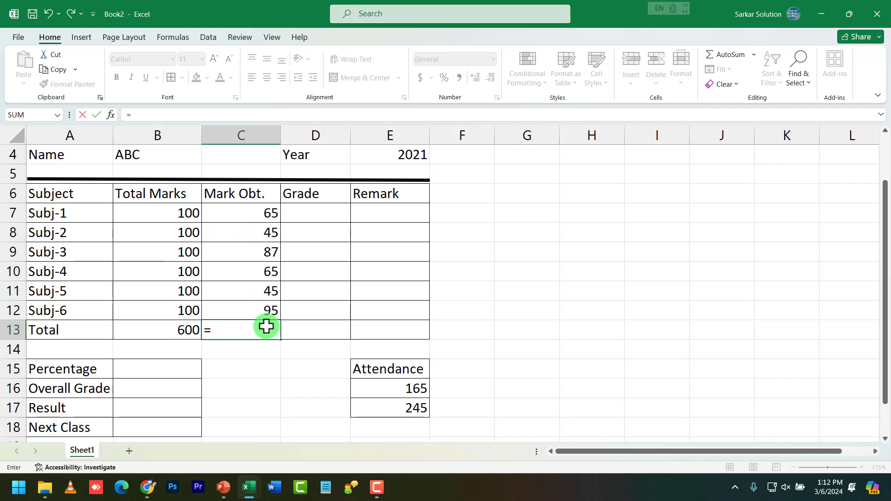
type("sum(")
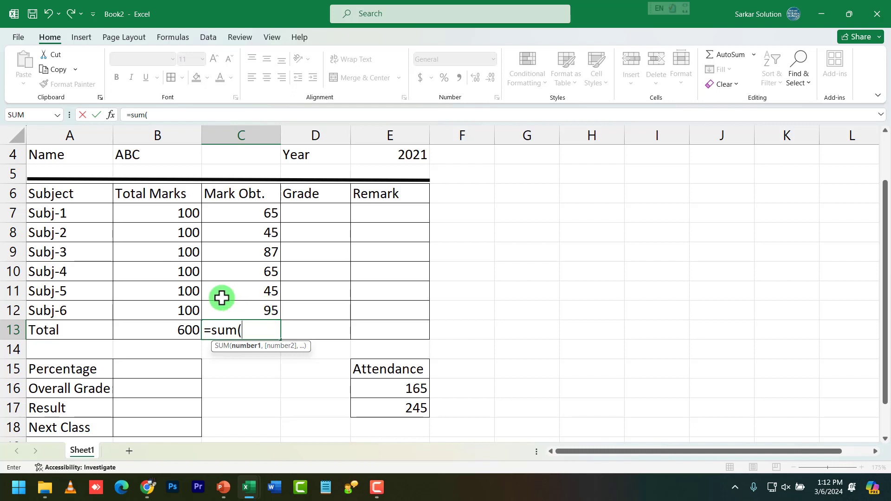
type("c7:")
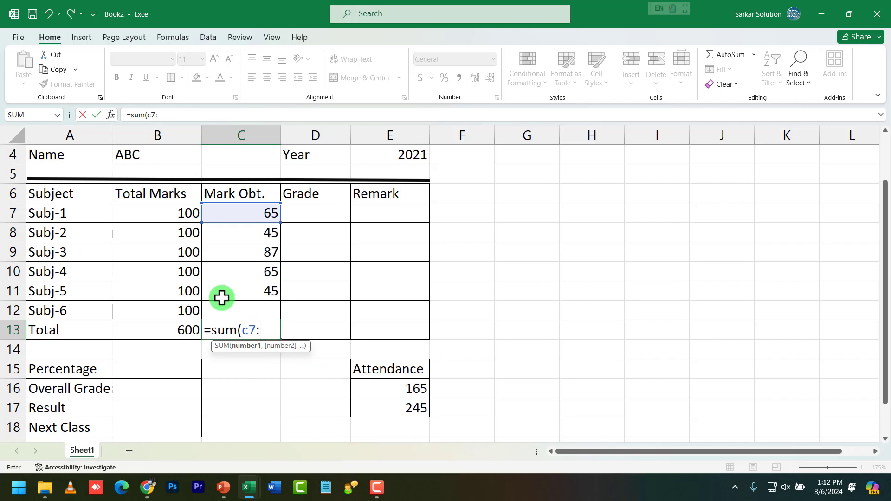
type("c12)")
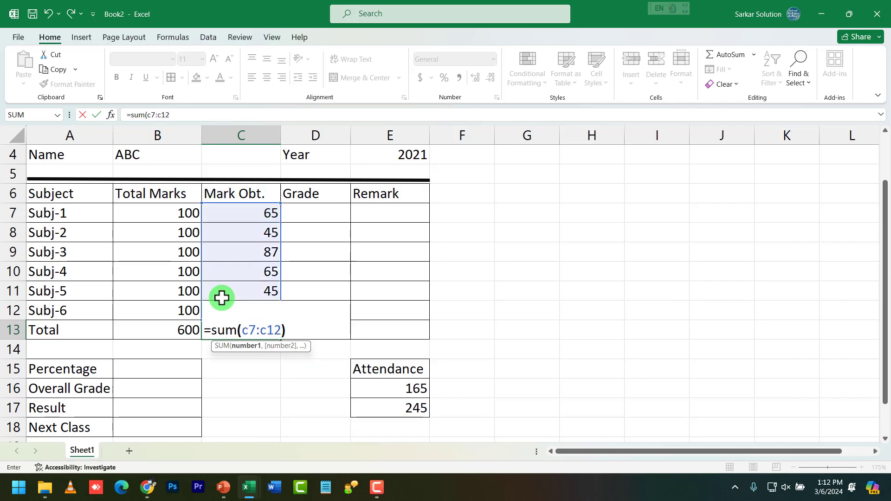
key("Return")
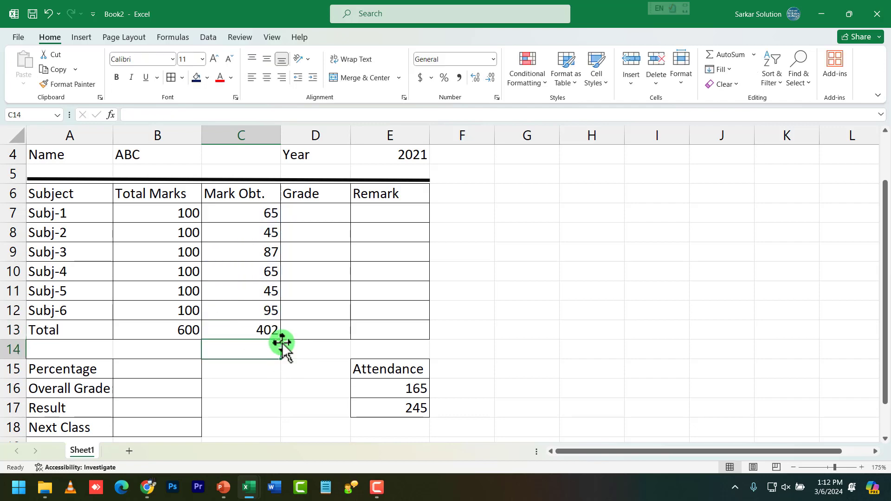
left_click(273, 331)
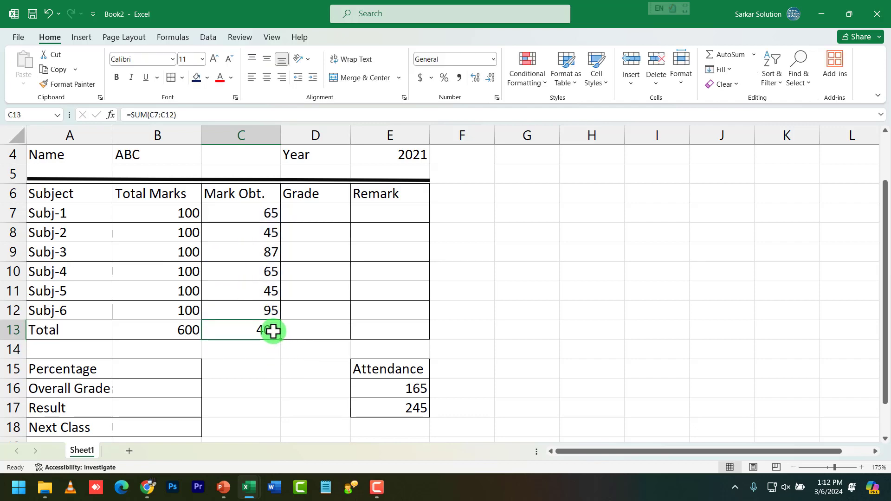
Step: Enter the Subj-1 grade formula =IF(C7>=33, "Pass", "ATKT") in D7
left_click(302, 332)
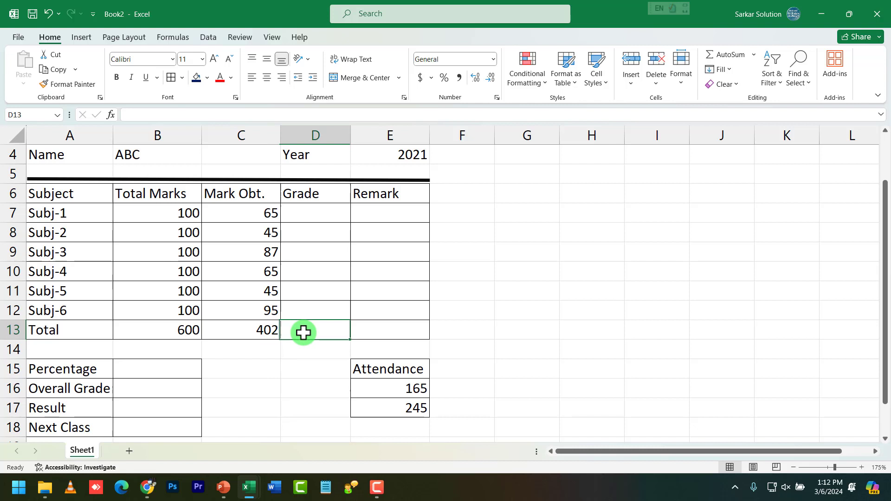
left_click(313, 213)
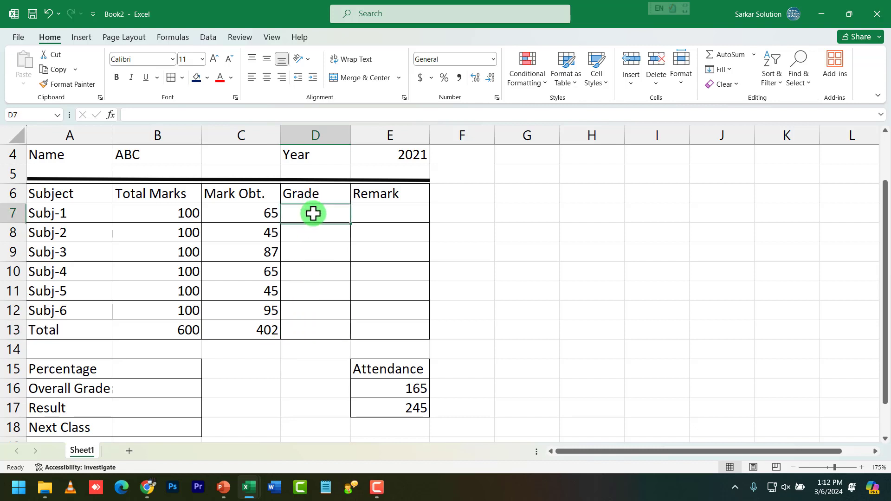
left_click(266, 212)
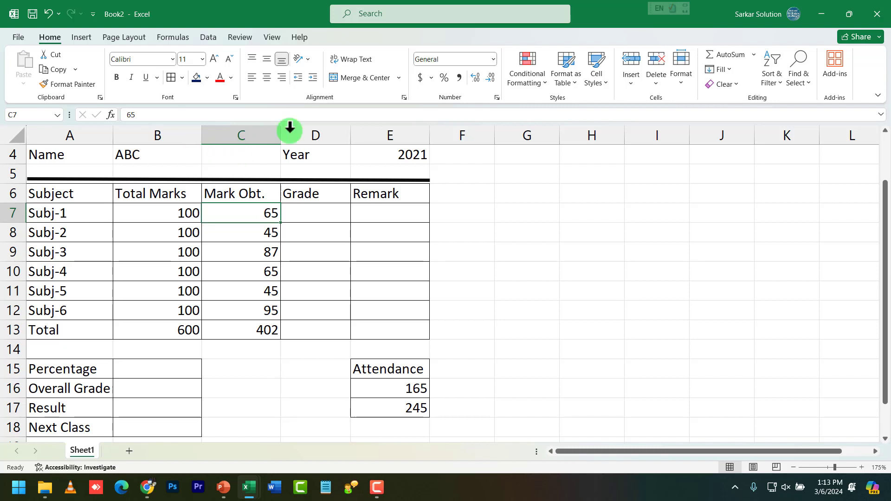
left_click(339, 221)
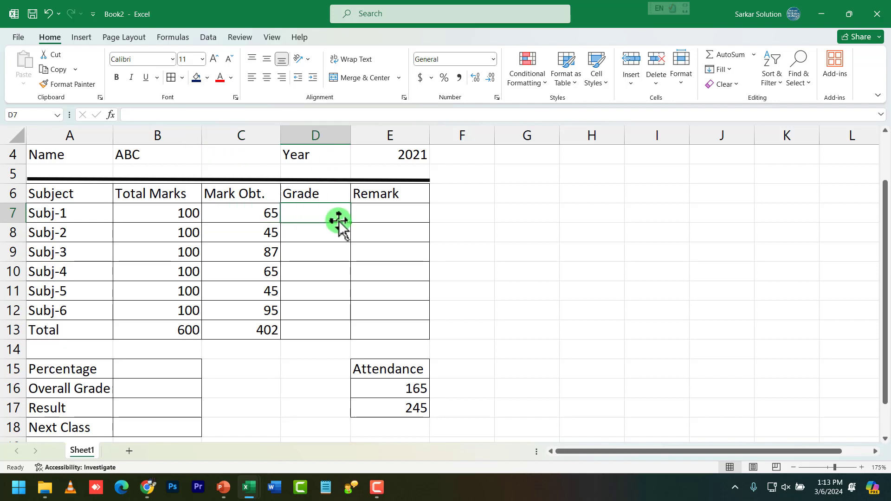
type("if")
key("BackSpace")
key("BackSpace")
type("=")
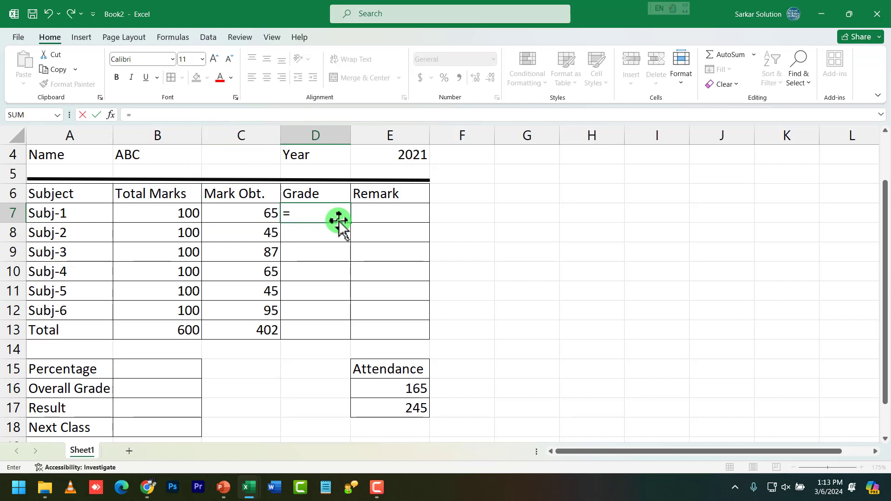
type("if(")
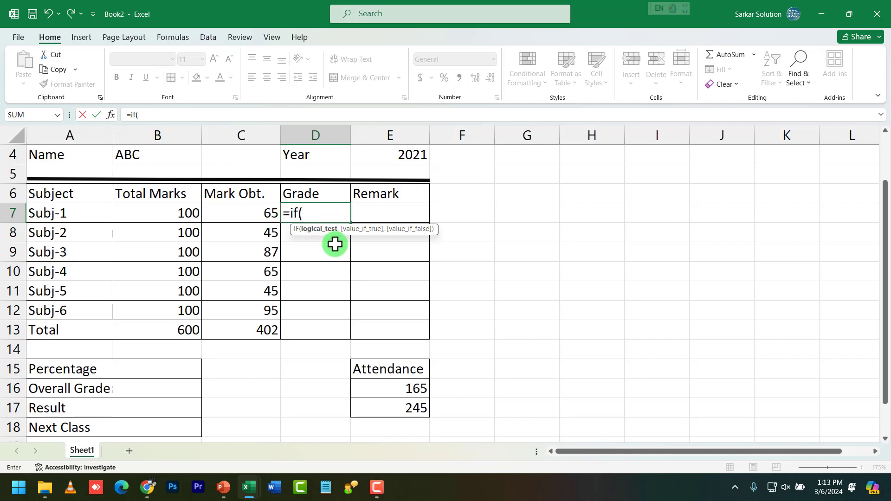
type("c7")
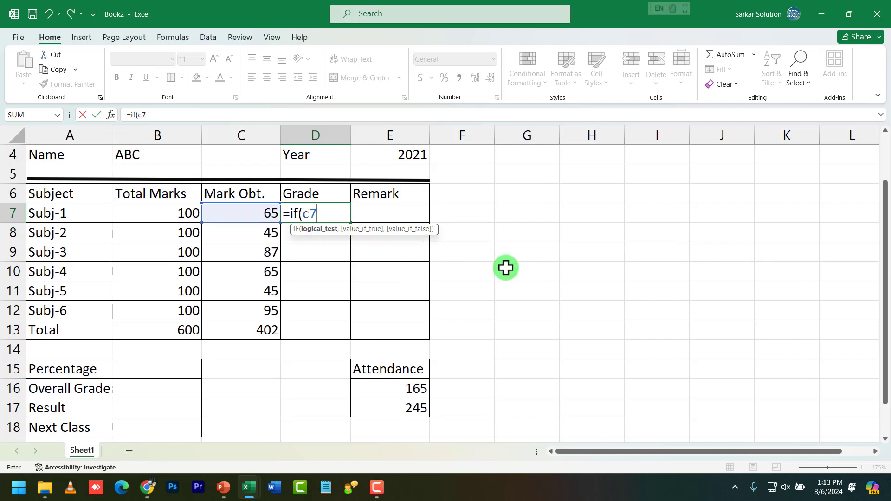
type(">=33")
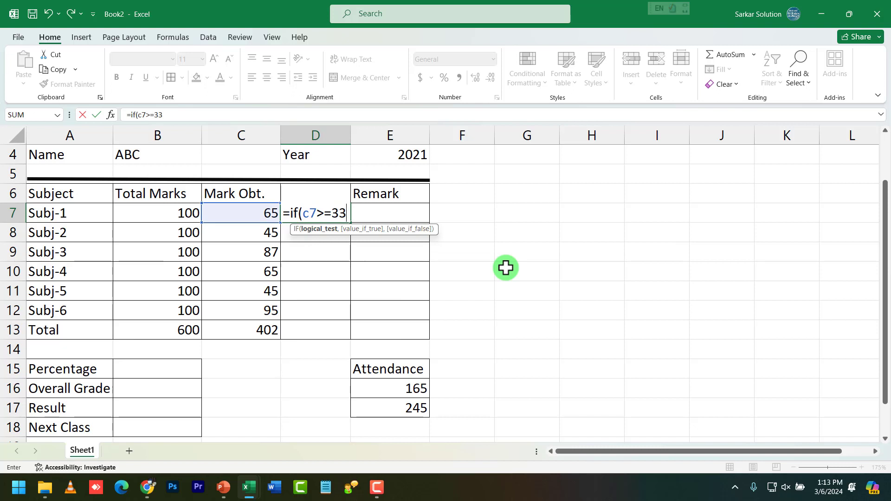
type(",")
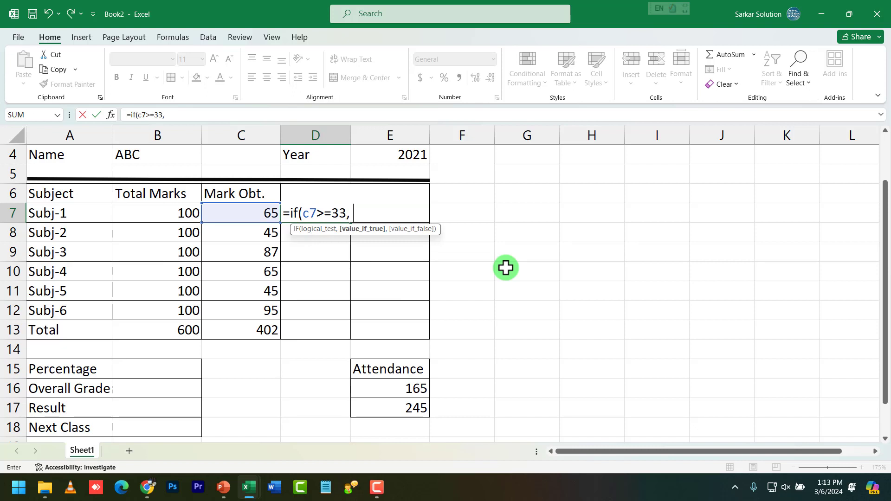
type(" \"Pass\"")
type(",")
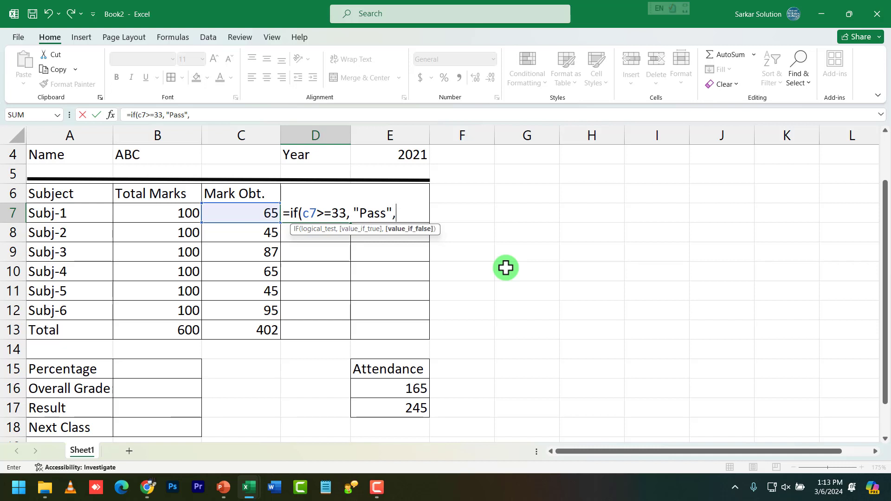
type(" \"ATKT")
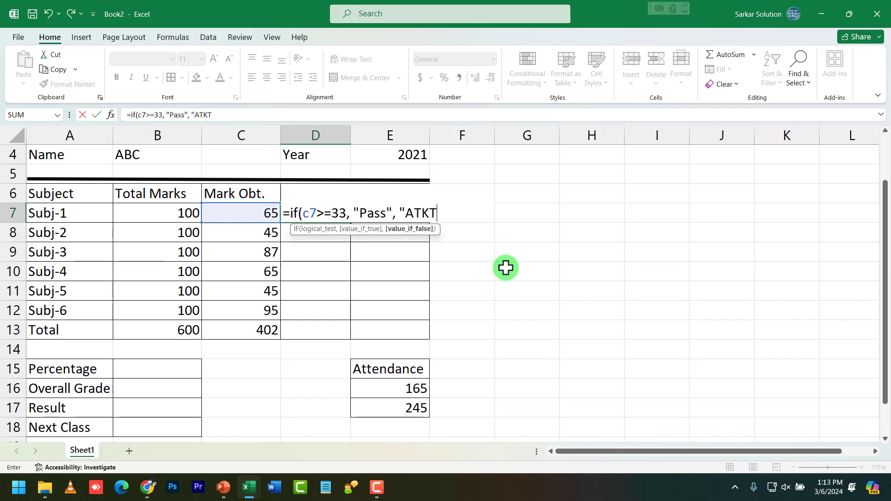
type(")")
key("BackSpace")
type("\")")
key("Return")
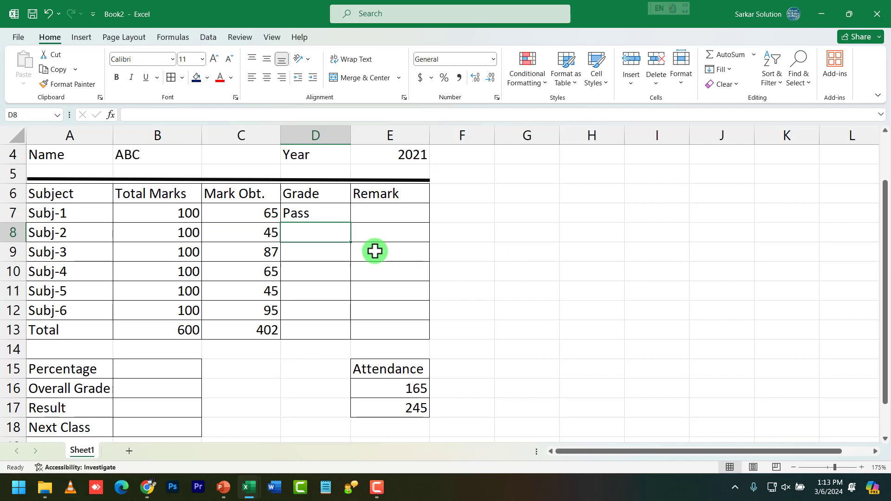
Step: Test the grade formula by setting Subj-1's obtained mark in C7 to 33 and then to 32
left_click(250, 211)
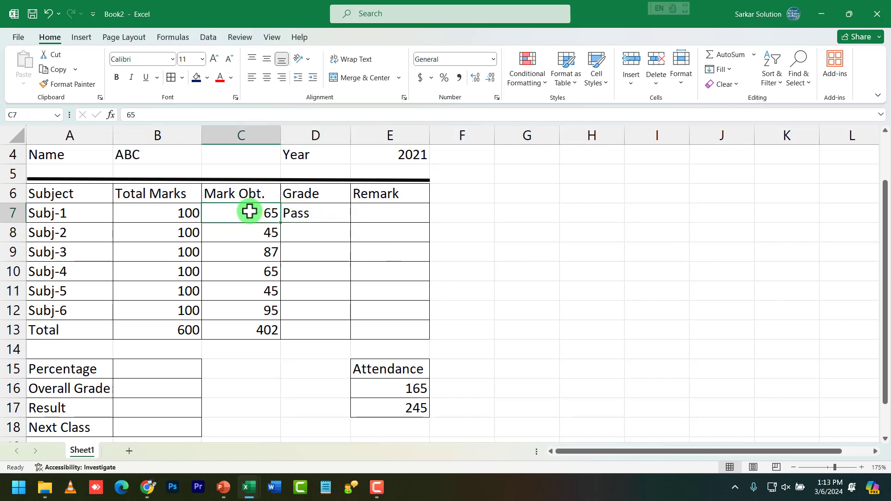
type("33")
key("Return")
left_click(250, 212)
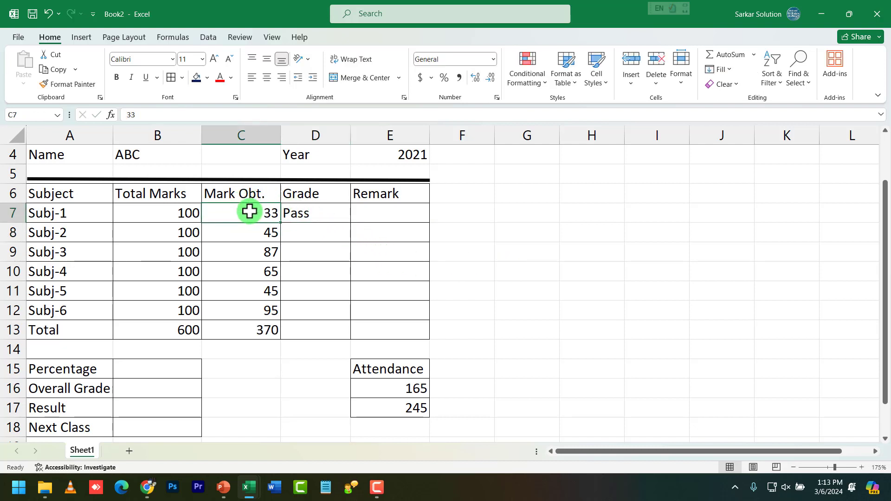
type("32")
key("Return")
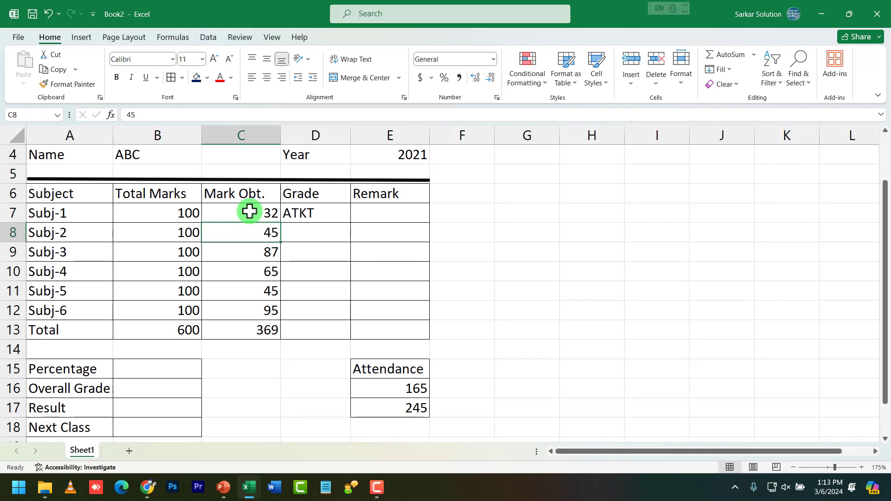
Step: Fill the grade formula from D7 down to D12 for the remaining subjects
left_click(250, 211)
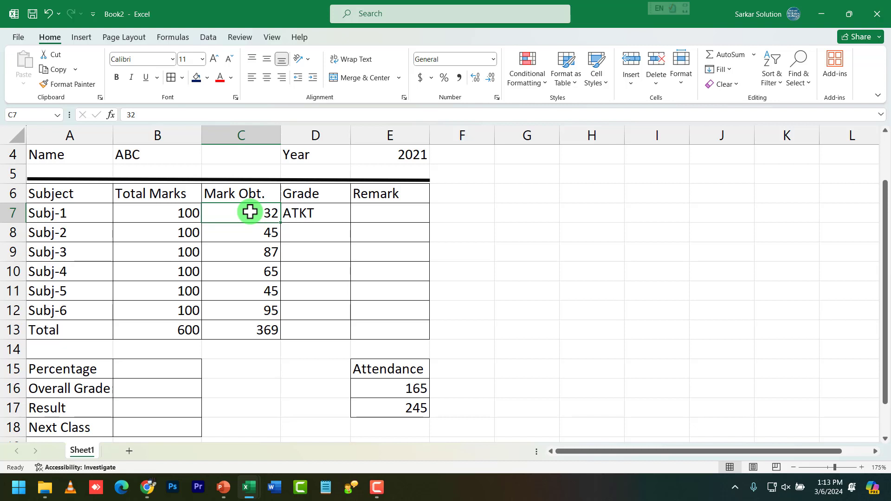
key("Right")
key("Down")
key("Down")
key("Down")
key("Down")
key("Down")
key("Down")
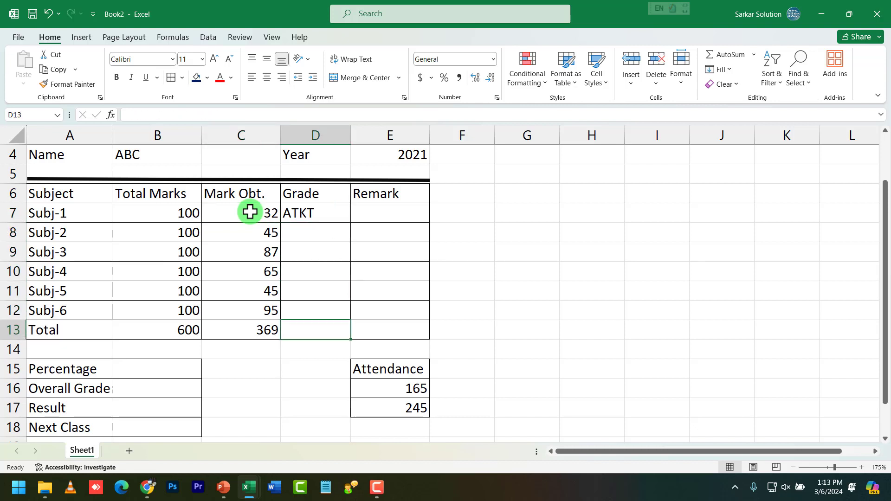
key("Up")
key("Up")
key("Up")
key("Up")
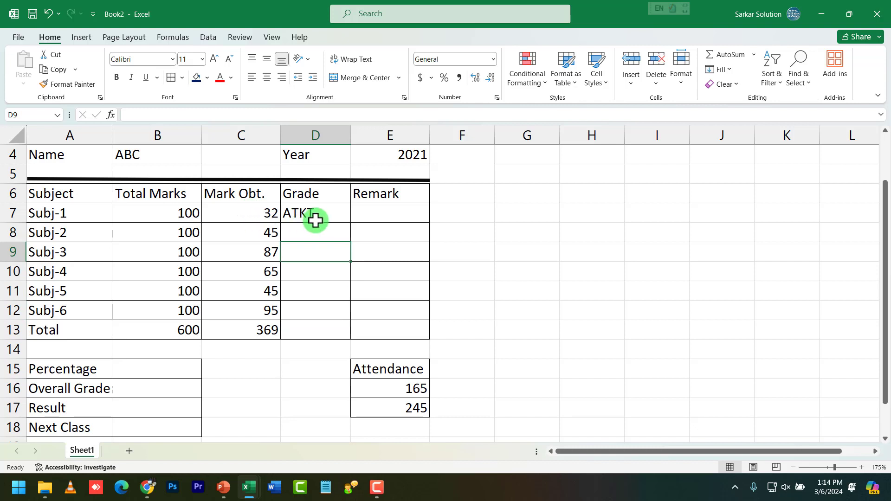
left_click(321, 213)
left_click_drag(350, 224, 350, 316)
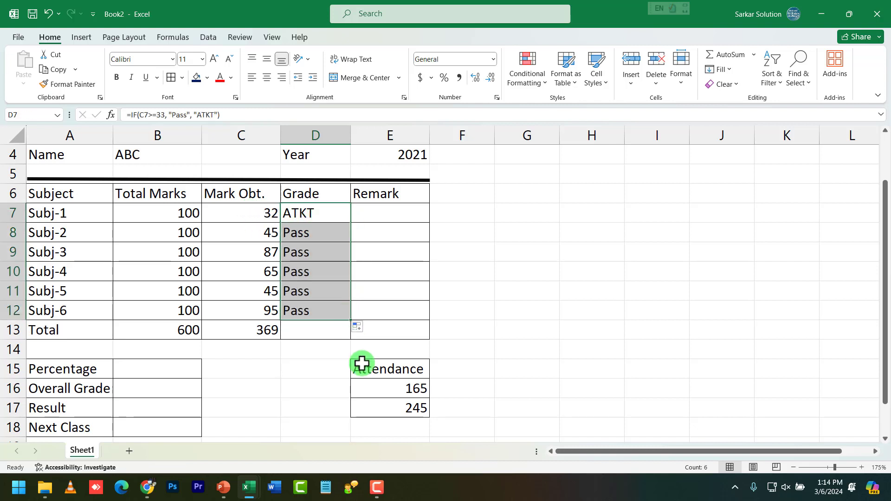
Step: Check the filled grade formulas against the marks and set Subj-4's obtained mark in C10 to 32
left_click(263, 233)
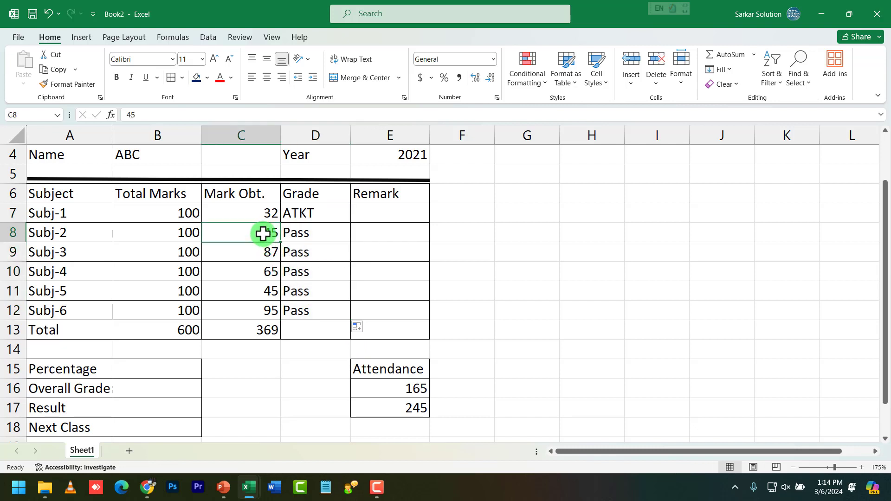
left_click(298, 233)
left_click(335, 252)
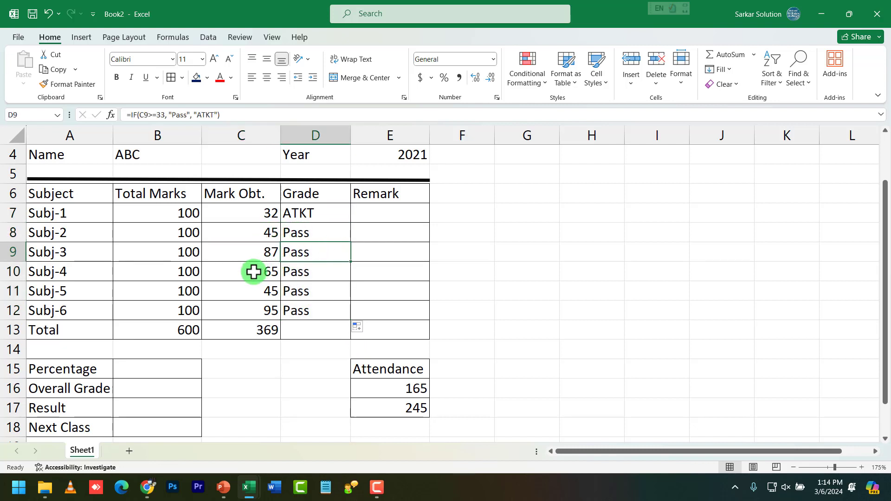
left_click(293, 273)
left_click(260, 272)
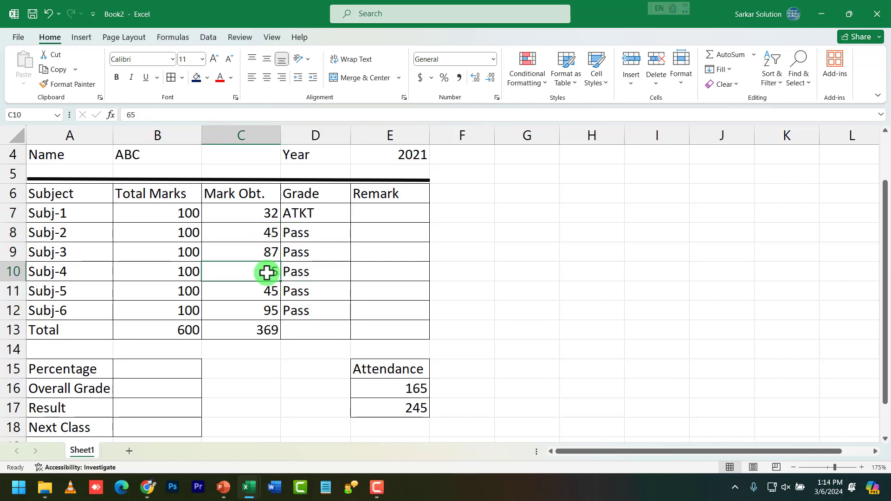
type("32")
key("Return")
left_click(303, 273)
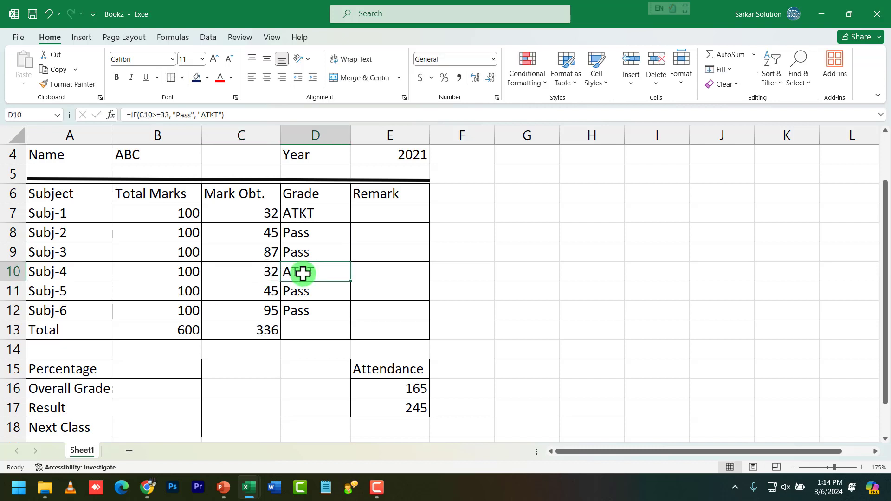
left_click(304, 218)
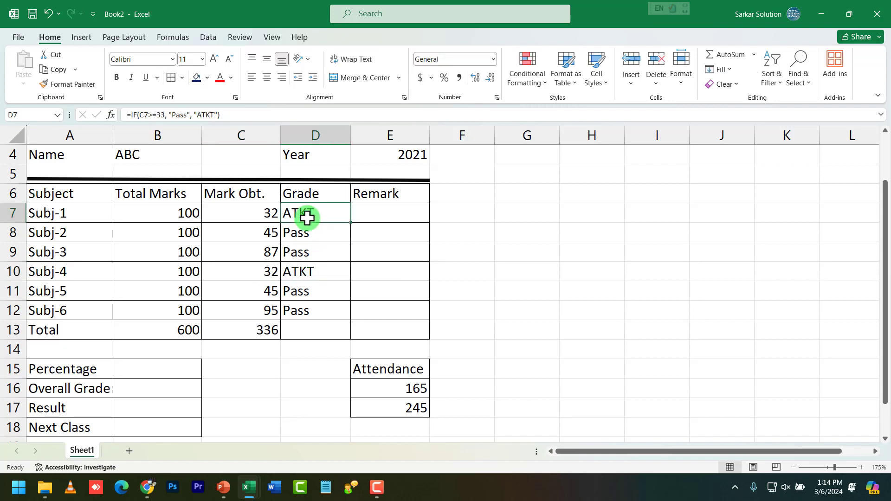
Step: Enter the Subj-1 remark formula =IF(D7="Pass", "Very Good", "Very Bad") in E7
left_click(362, 215)
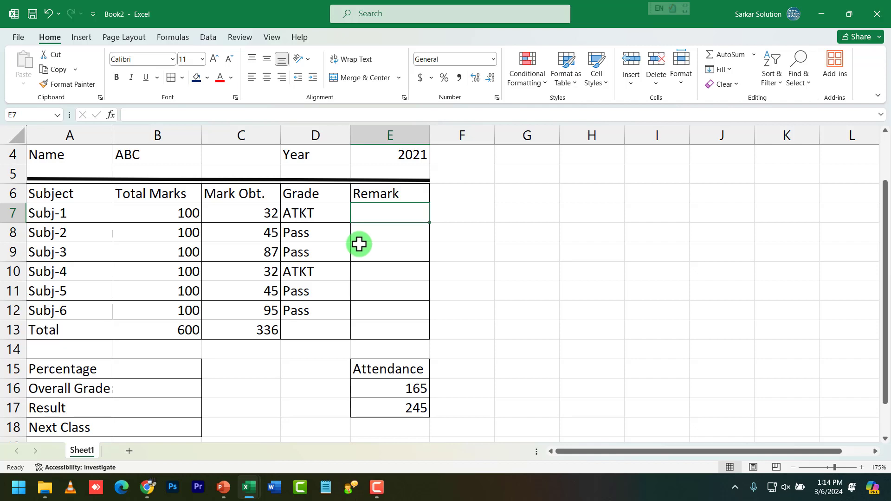
type("=if(")
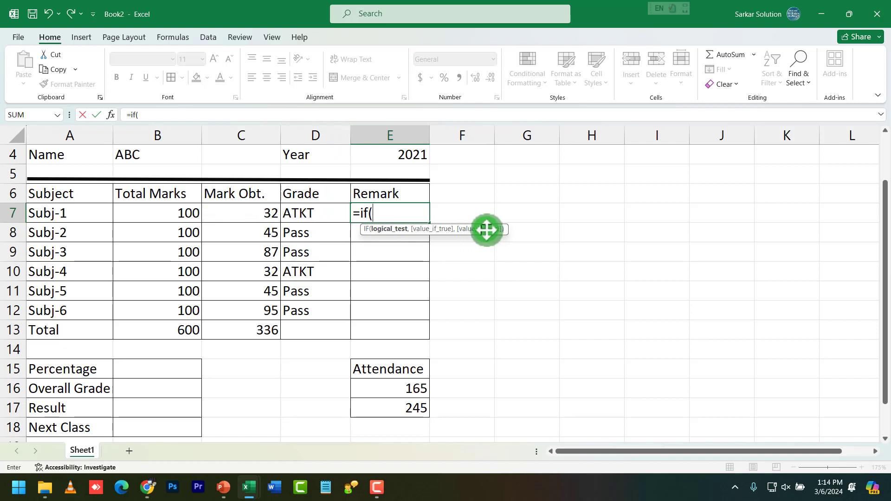
type("d7")
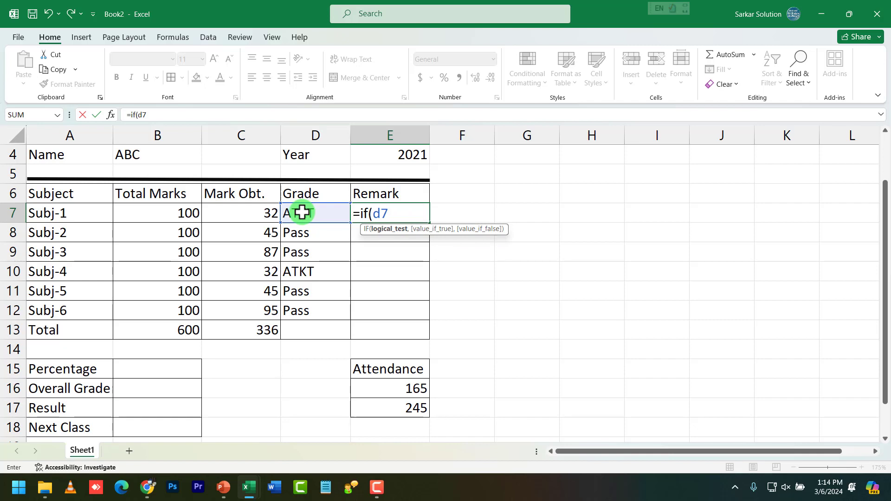
type("=")
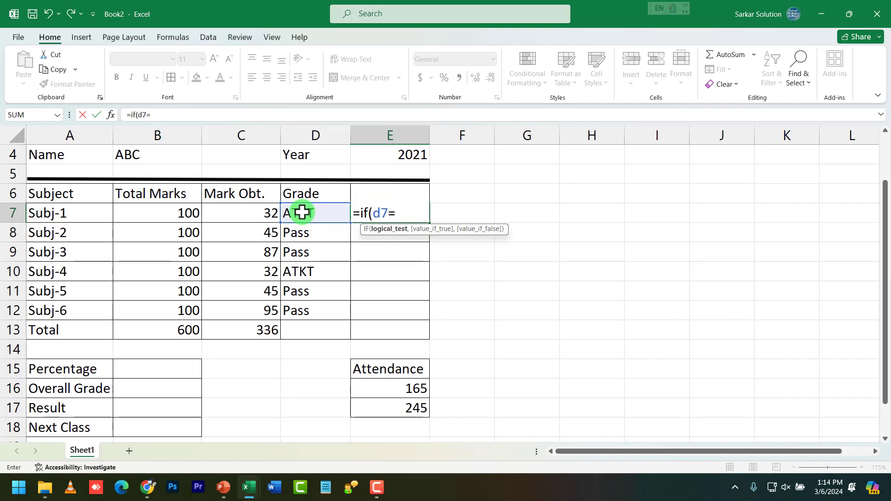
type("\"Pass\", ")
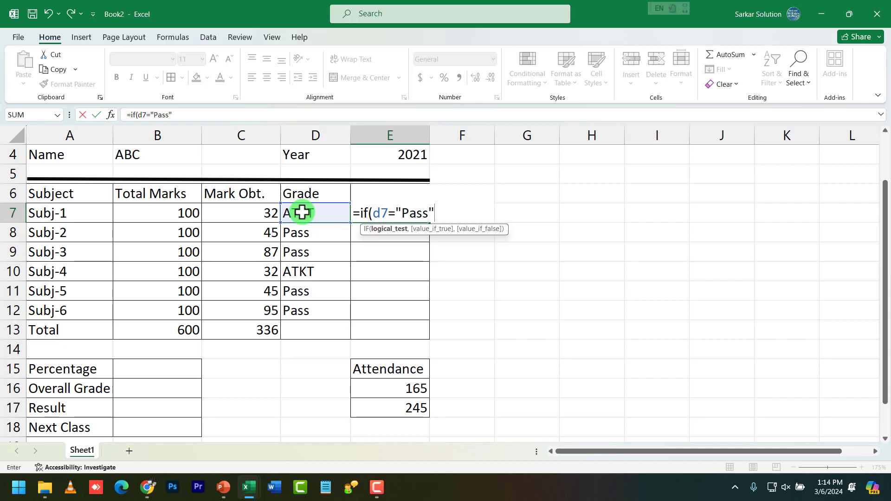
type("\"Very Go")
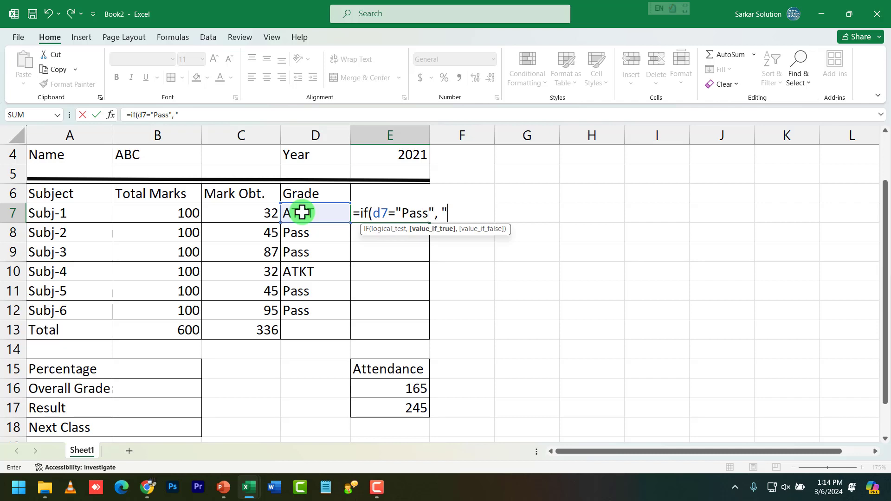
type("od")
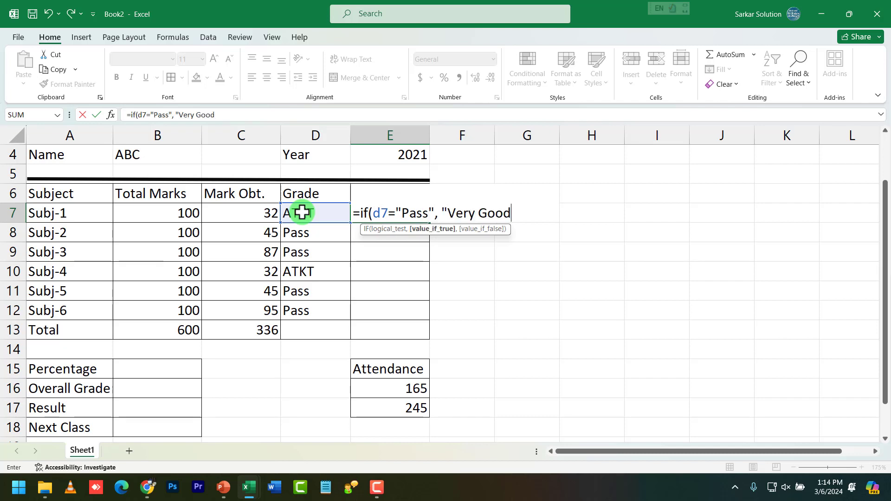
type("\", \"")
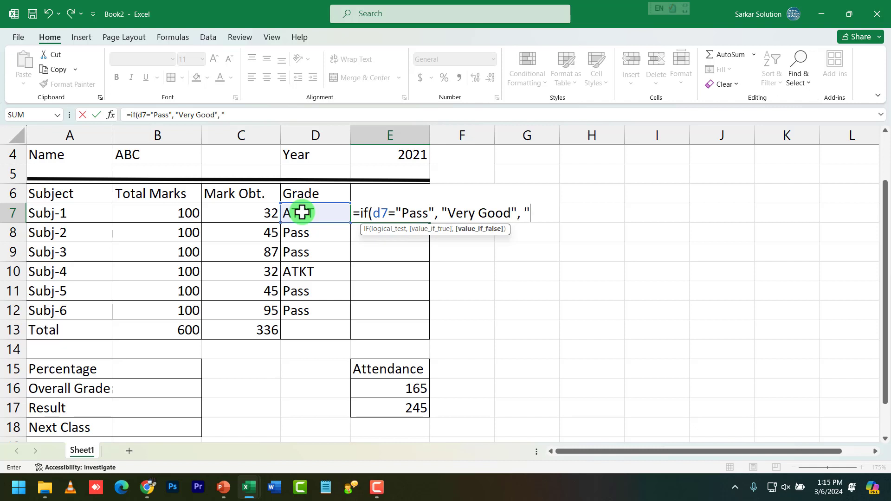
type("Very Bad")
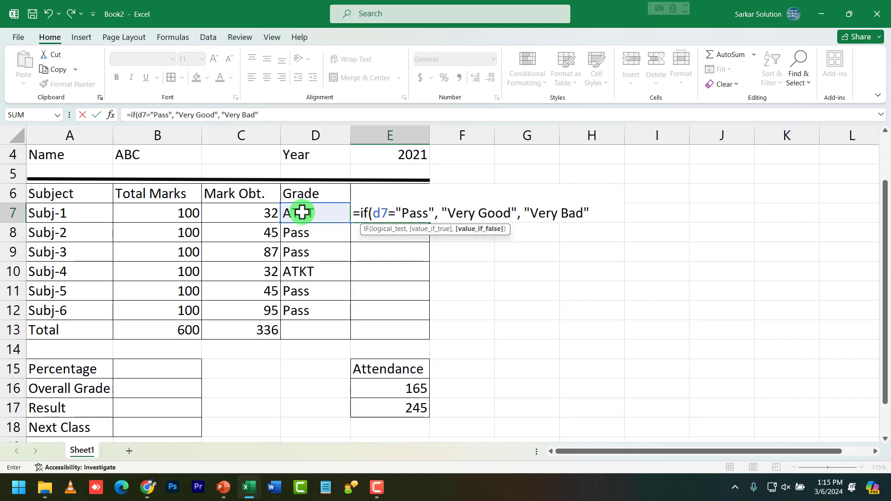
key("BackSpace")
type(")")
key("Return")
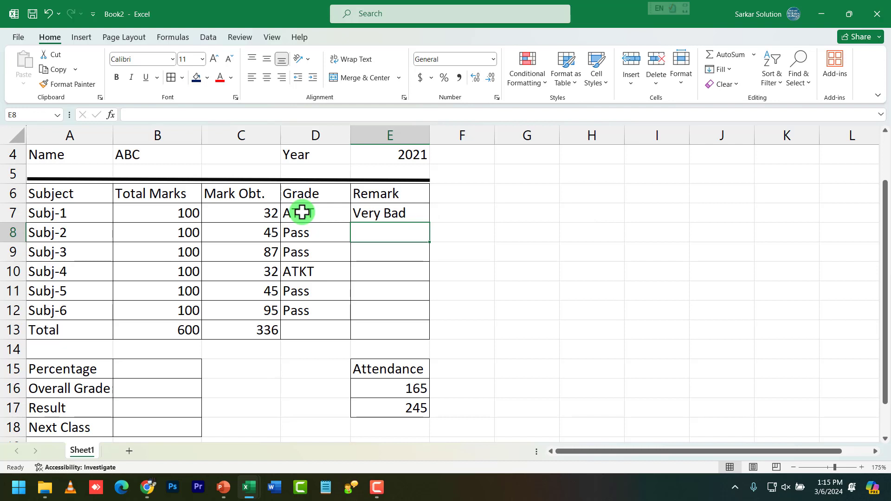
Step: Fill the remark formula from E7 down to E12 and check the copied formulas for Subj-5 and Subj-3
key("Up")
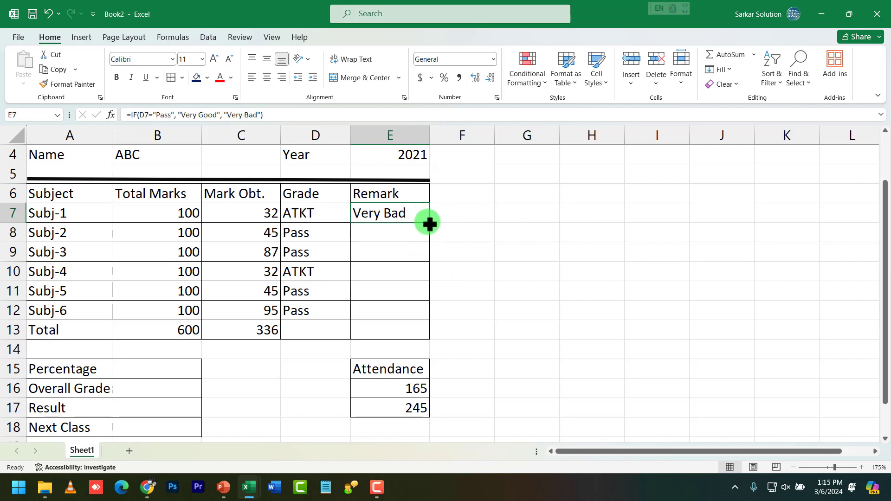
left_click_drag(429, 225, 431, 322)
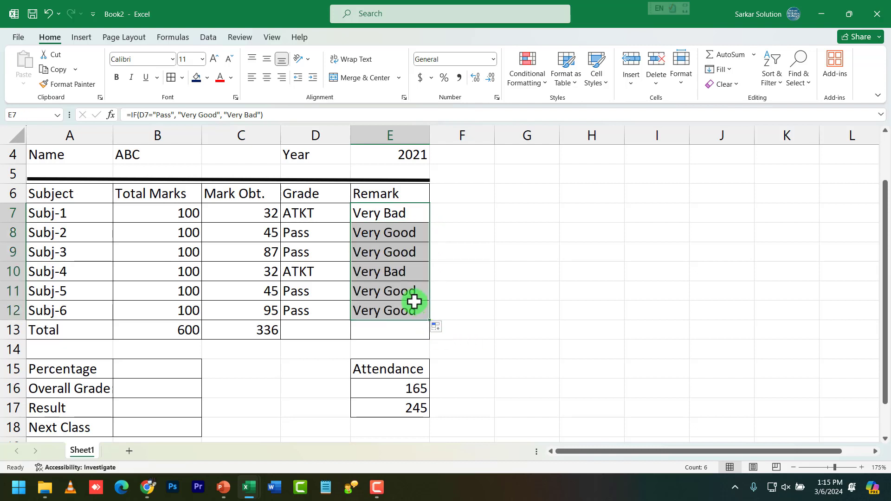
left_click(402, 289)
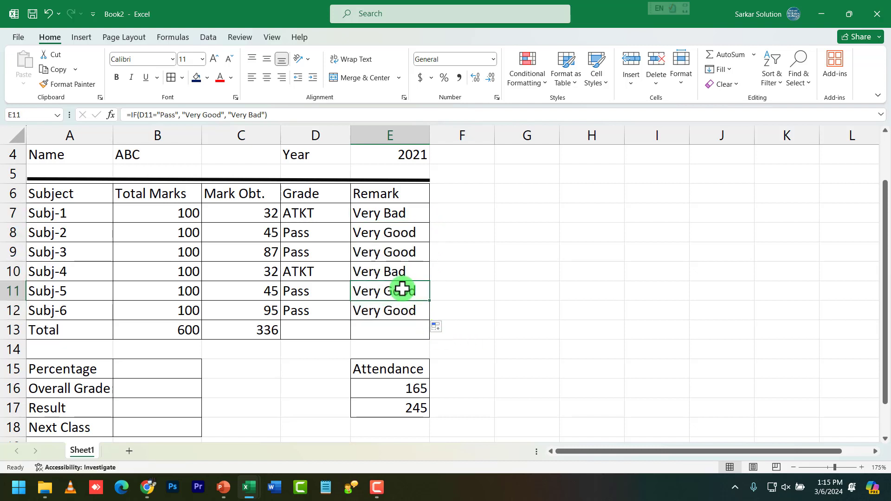
left_click(380, 258)
Step: Review the remark and grade columns, the empty Percentage cell B15, and the mark totals in B13 and C13
left_click(254, 329)
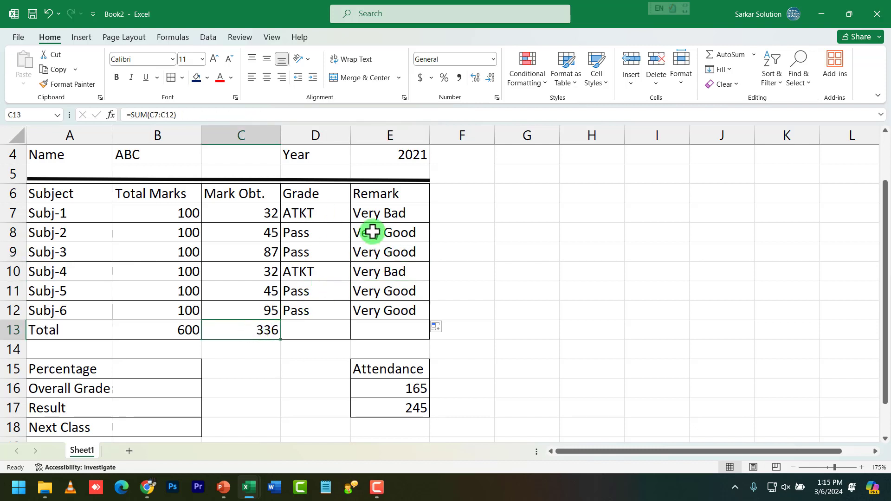
left_click_drag(380, 217, 385, 305)
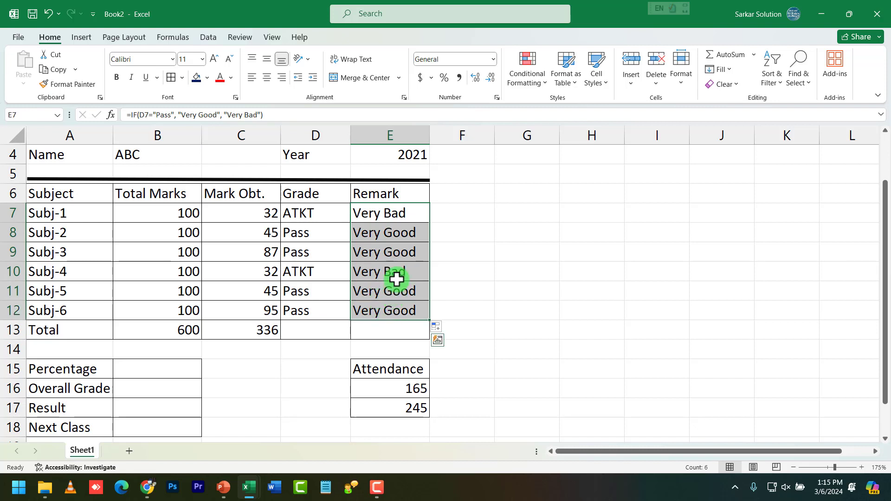
left_click_drag(327, 216, 321, 305)
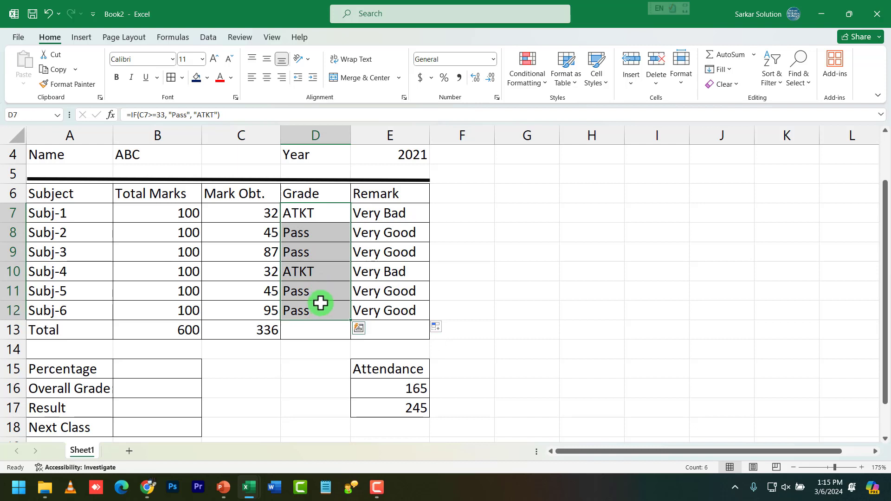
left_click(176, 370)
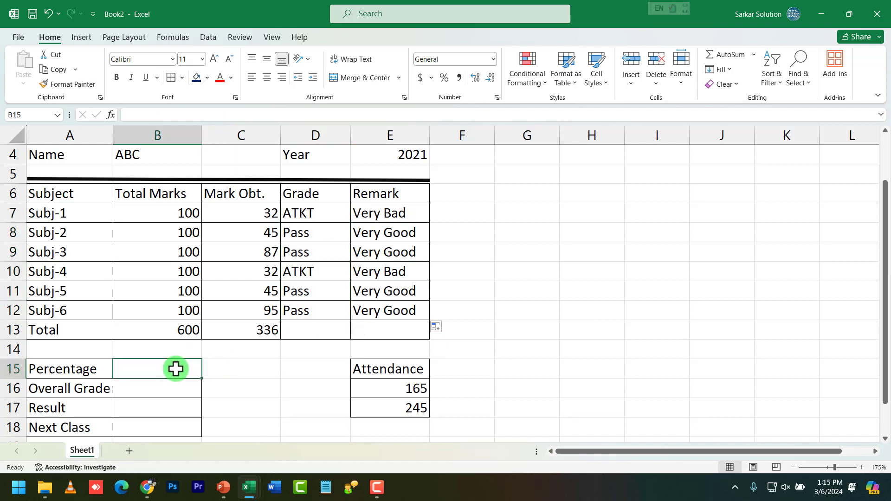
left_click(248, 331)
left_click(185, 370)
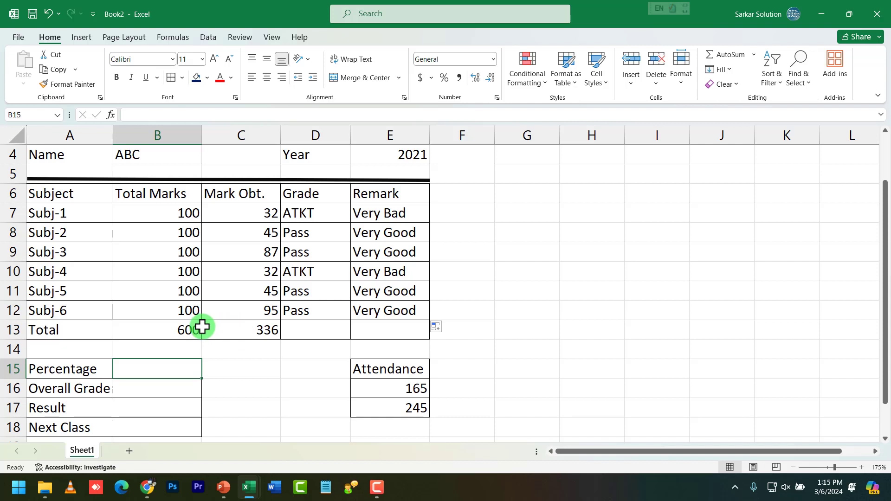
left_click(182, 329)
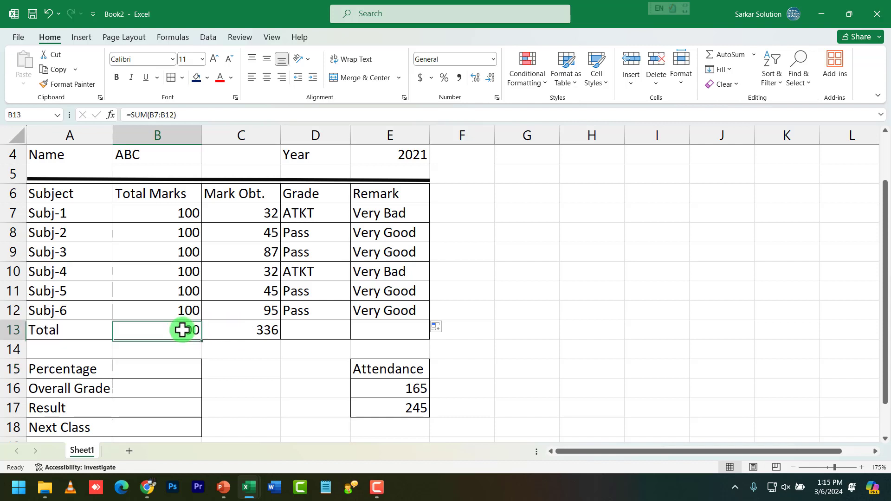
left_click(247, 330)
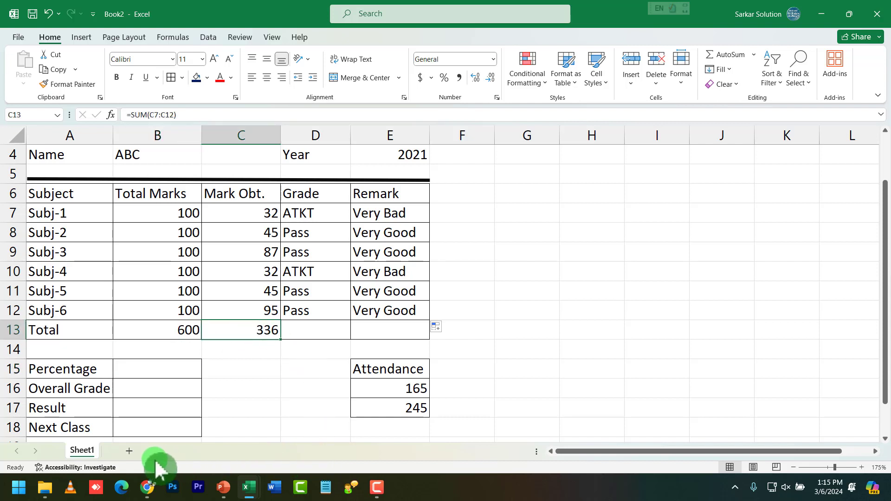
Step: Open the Windows Calculator app and place it clear of the marksheet table
key("super")
type("cal")
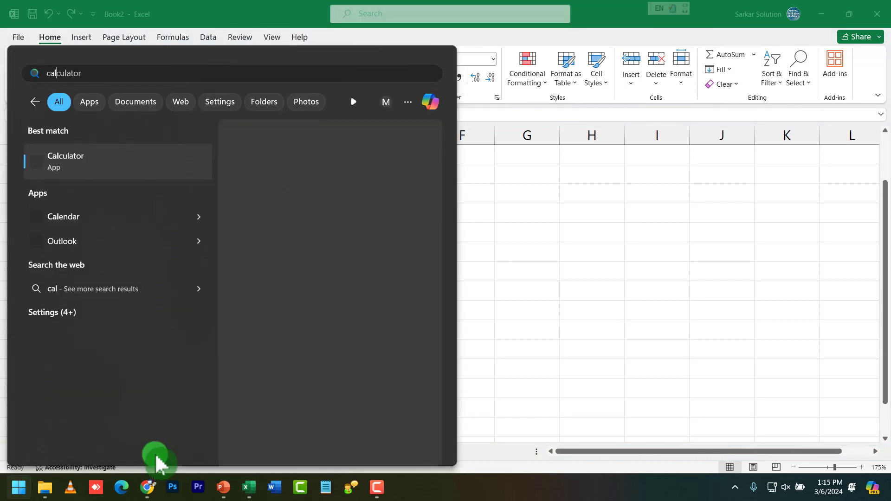
key("Return")
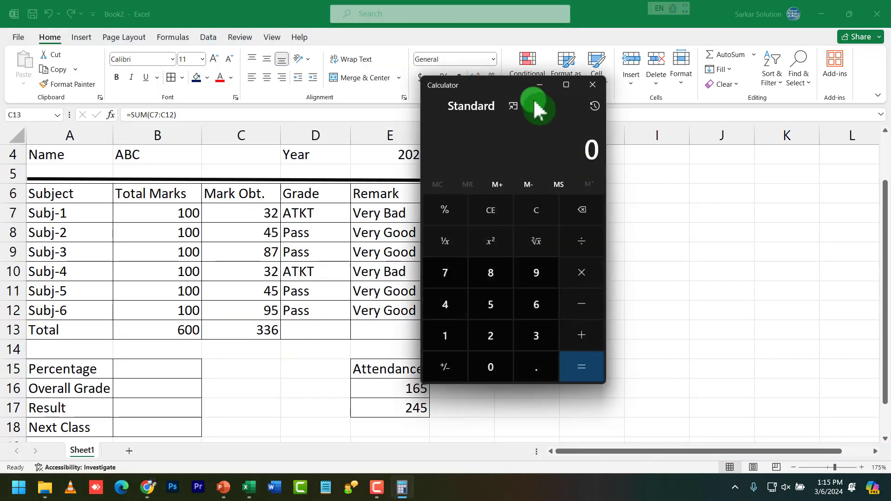
left_click_drag(501, 88, 643, 88)
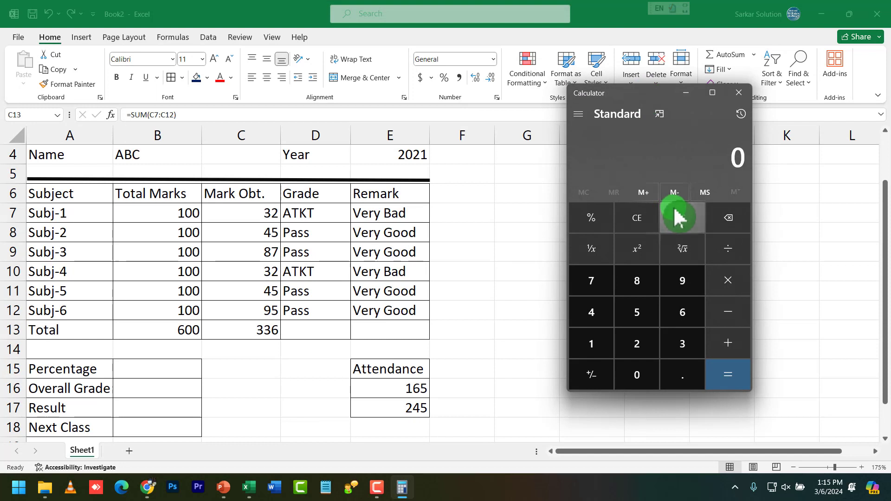
Step: Work out the overall percentage in Calculator as 33600 ÷ 600, then clear the result
left_click(679, 343)
left_click(678, 342)
key("6")
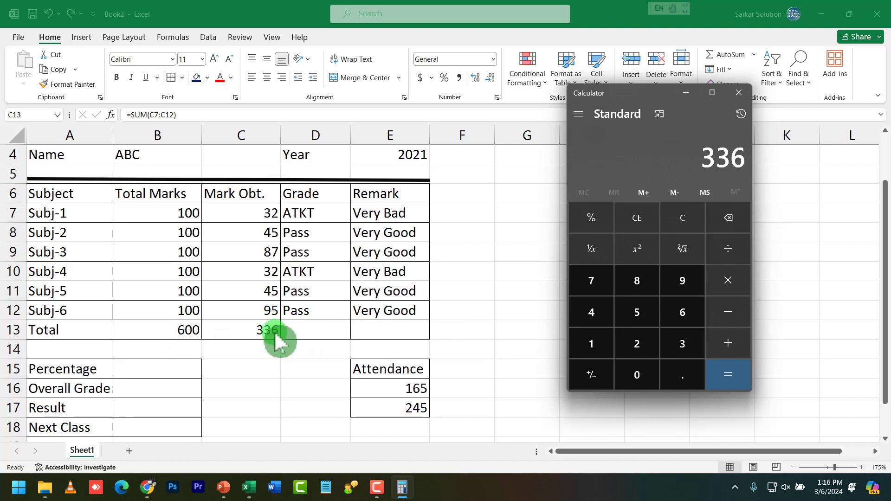
left_click(637, 374)
left_click(637, 375)
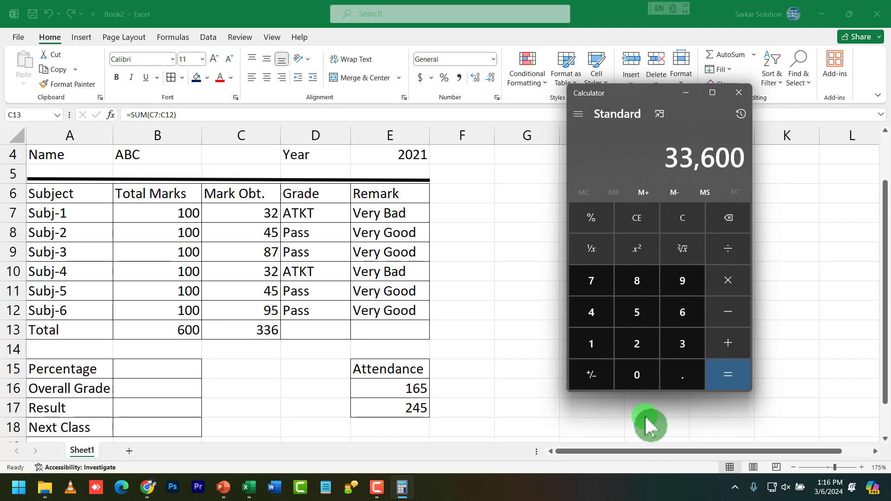
left_click(730, 249)
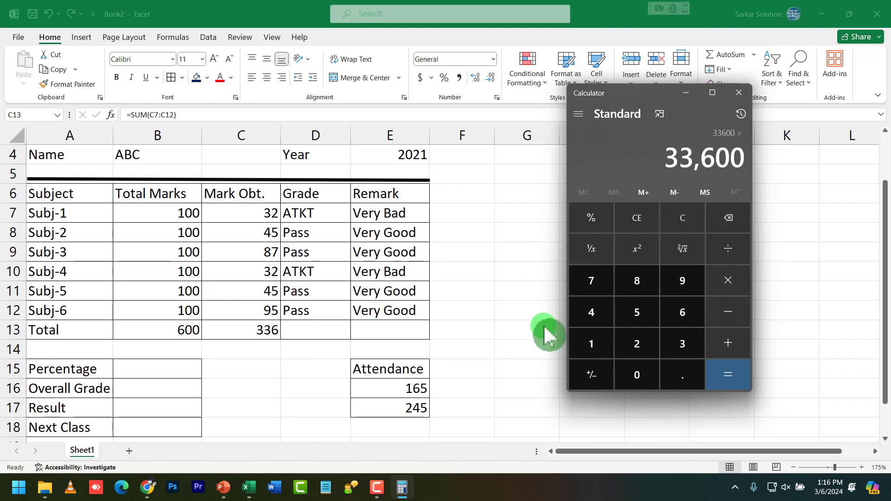
left_click(665, 320)
double_click(637, 372)
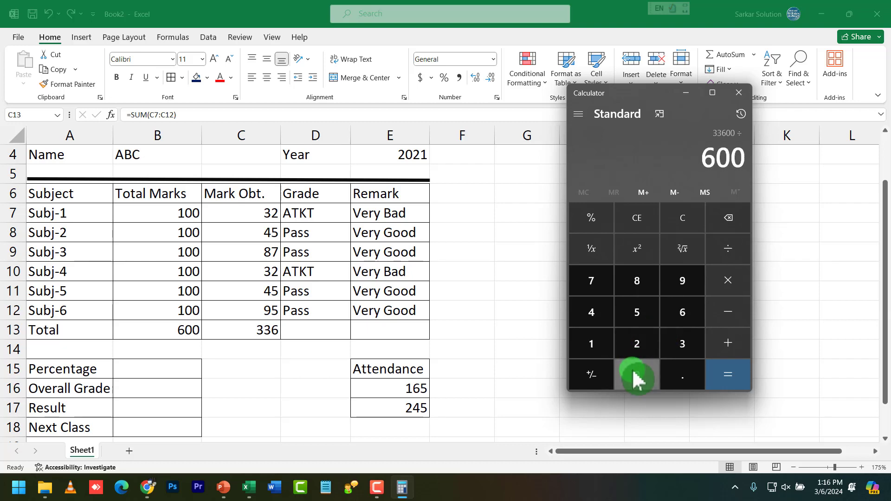
left_click(727, 371)
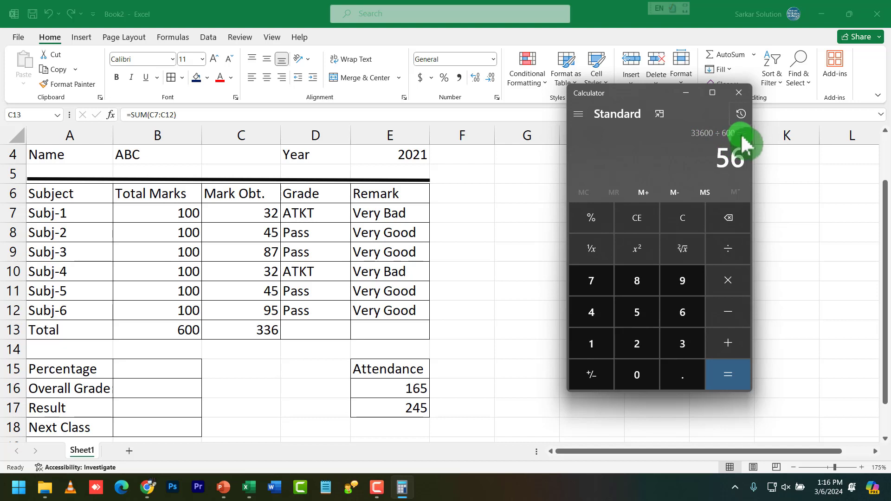
left_click(694, 212)
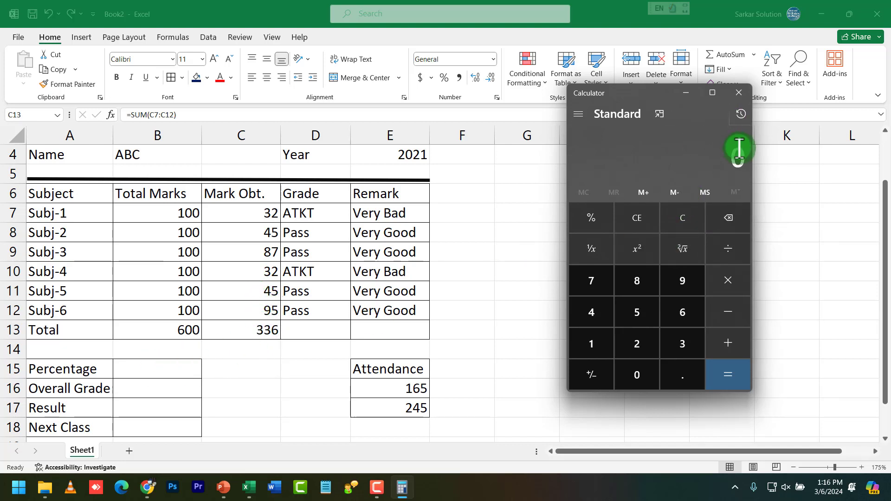
Step: Return to the Excel marksheet and enter the percentage formula =C13/6 in B15
left_click(175, 360)
left_click(175, 364)
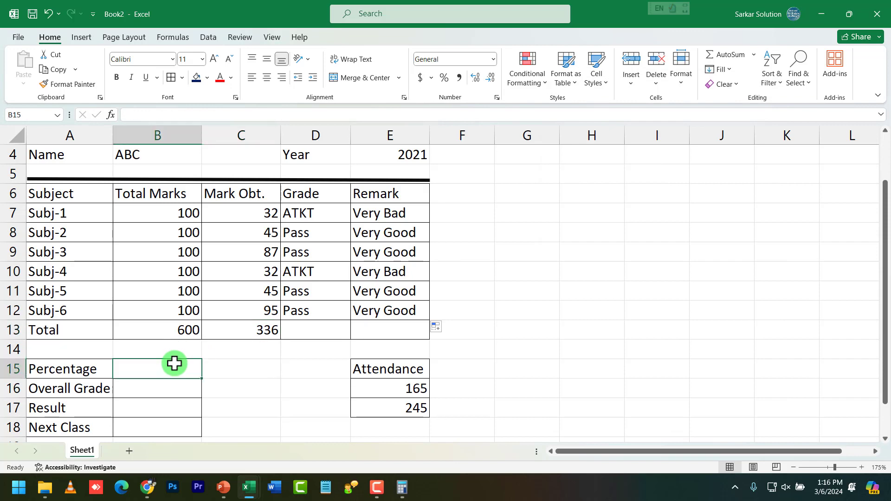
type("=")
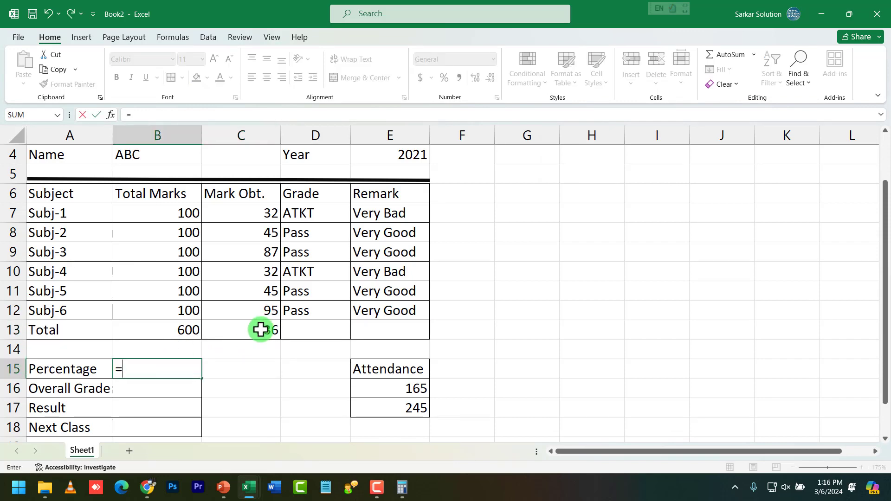
type("c13")
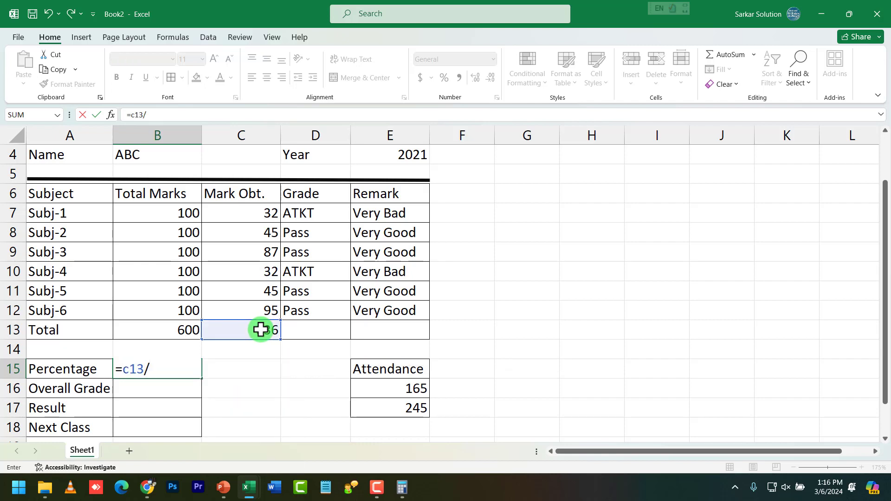
type("/6")
key("Return")
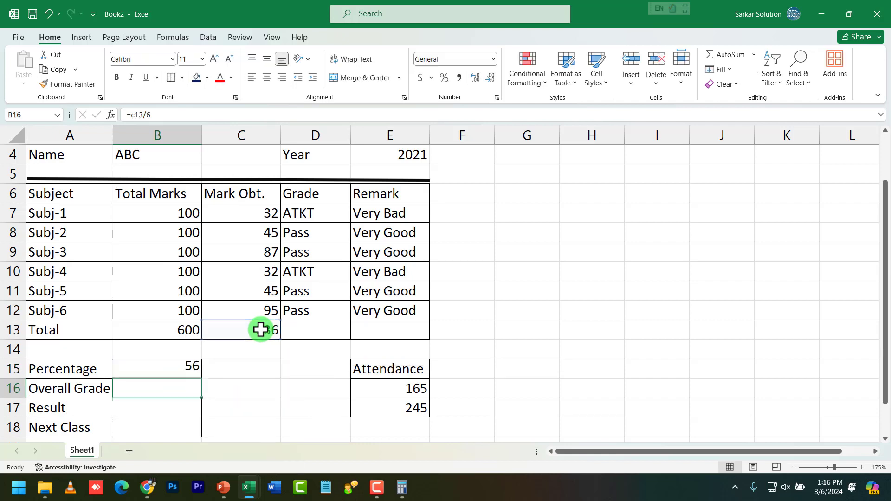
Step: Review the empty Overall Grade, Result and Next Class cells and compare them with the Class entry in B3
scroll(101, 352, "up", 1)
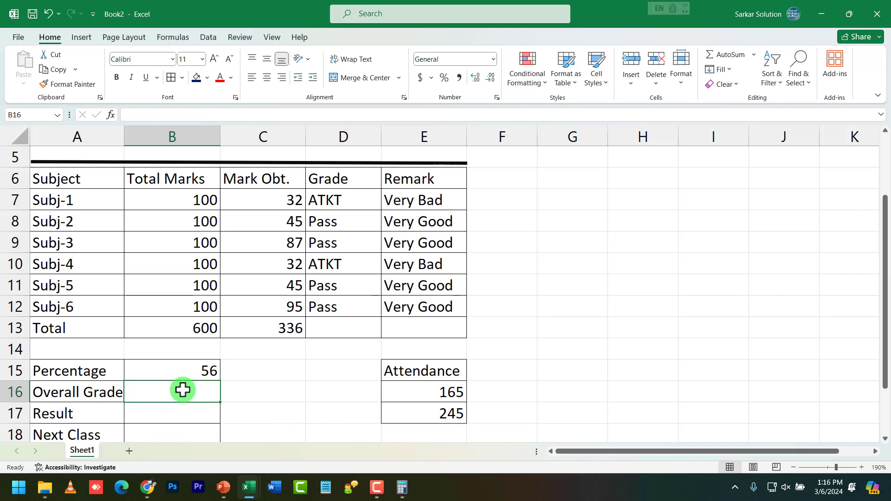
left_click(176, 414)
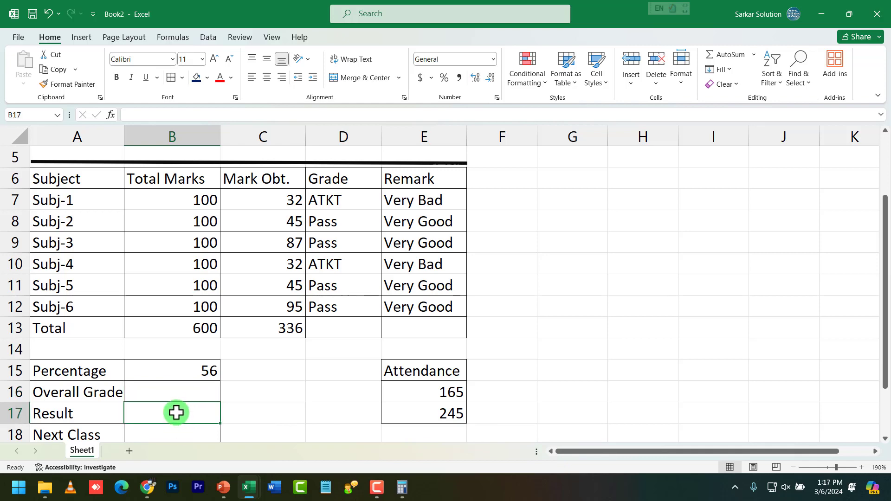
left_click(178, 435)
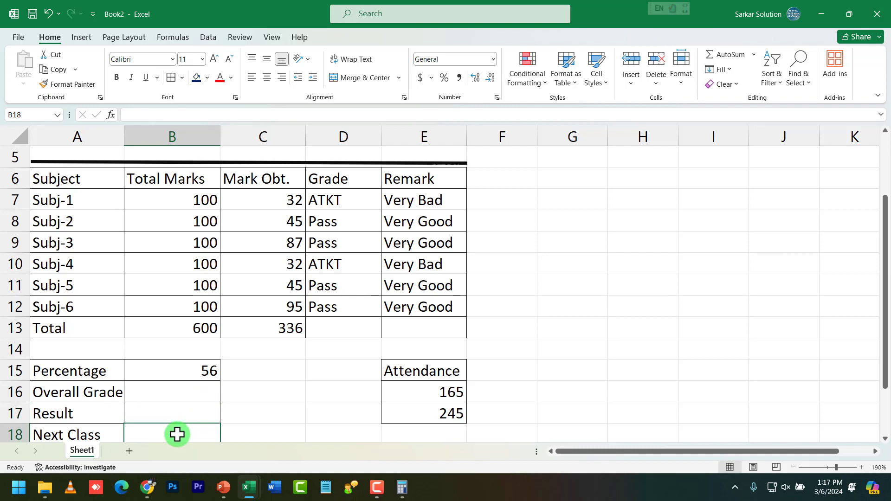
scroll(177, 367, "up", 2)
left_click(155, 229)
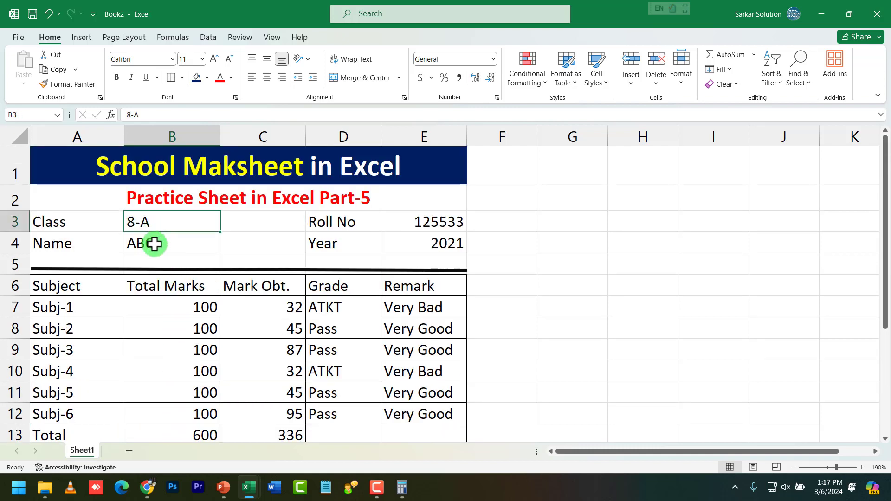
scroll(162, 288, "down", 2)
left_click(174, 404)
left_click(158, 370)
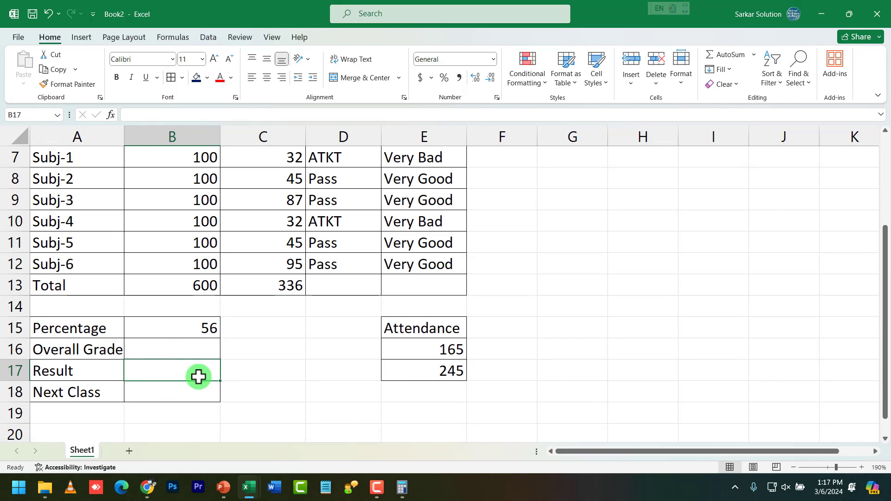
Step: Examine the subject grades in D7:D12 and the empty total-row grade cell D13
scroll(241, 380, "up", 2)
left_click_drag(336, 223, 344, 321)
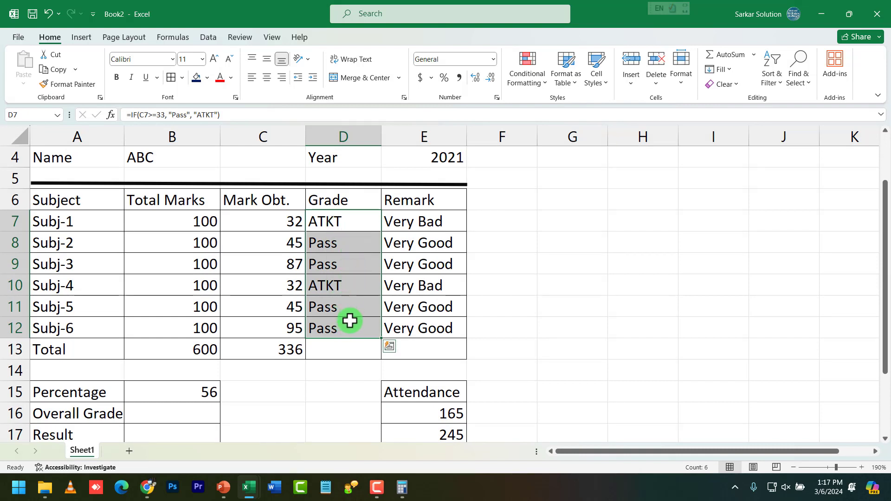
left_click(342, 347)
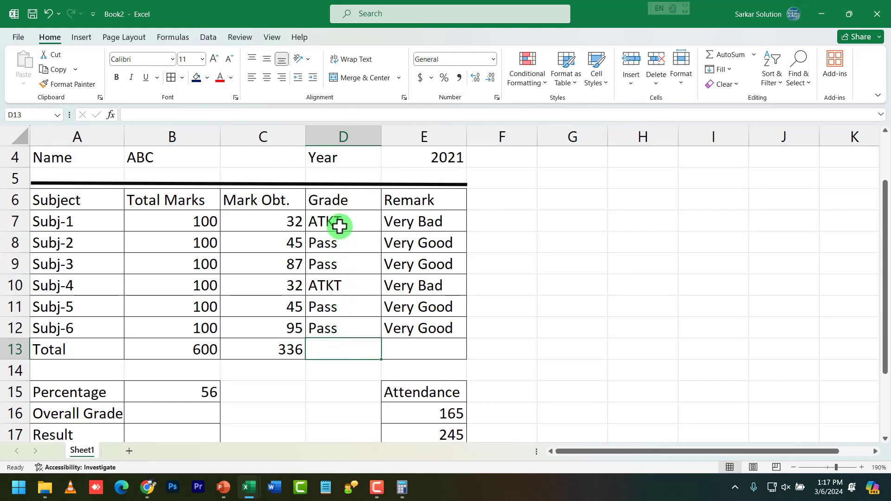
left_click_drag(341, 225, 339, 320)
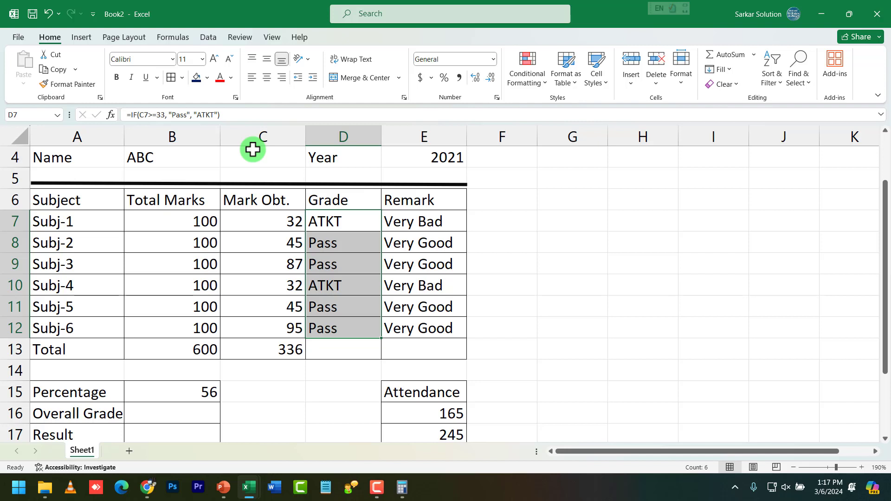
left_click(372, 348)
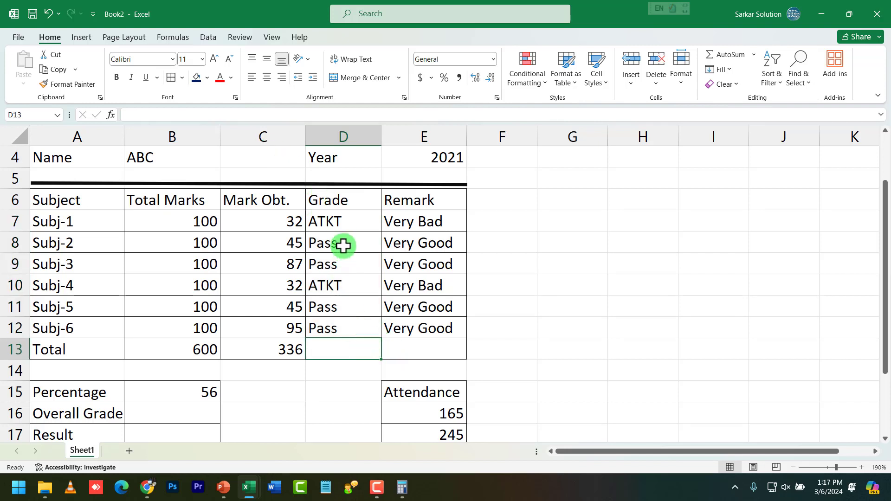
left_click_drag(342, 225, 344, 320)
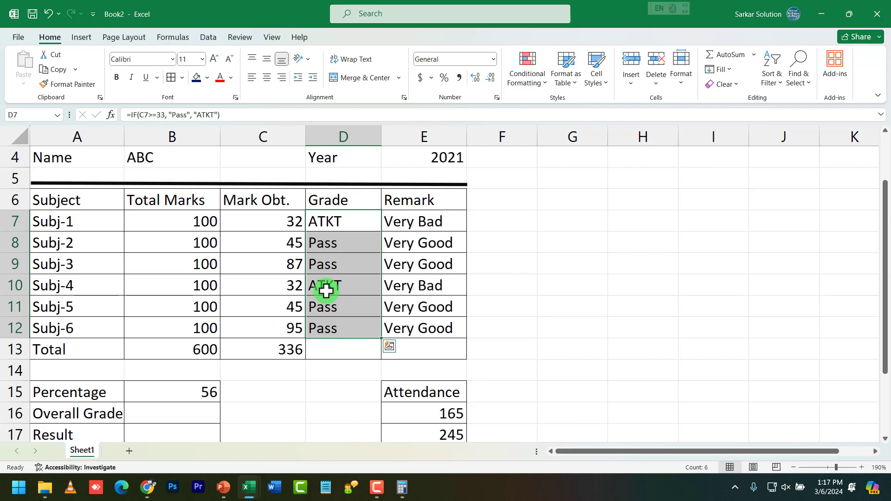
left_click(328, 364)
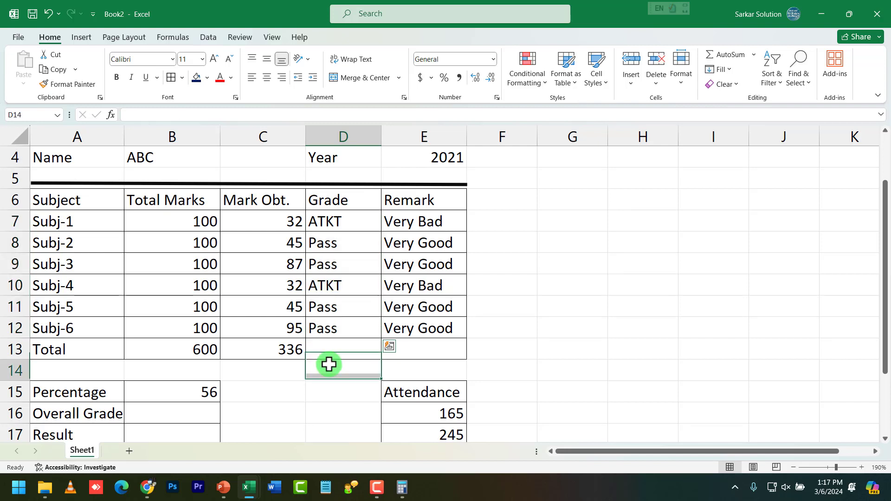
Step: Begin an AND formula in D13 with the conditions D7="Pass" and D8="Pass"
left_click(331, 349)
type("=")
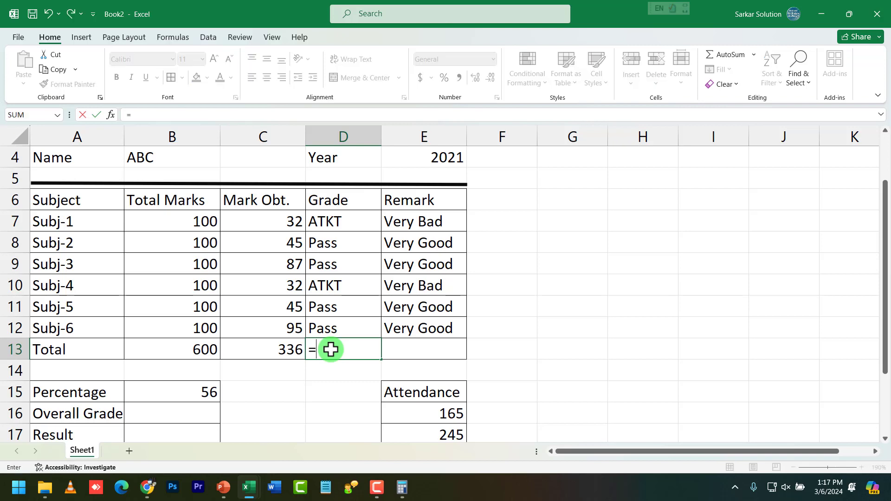
type("and(")
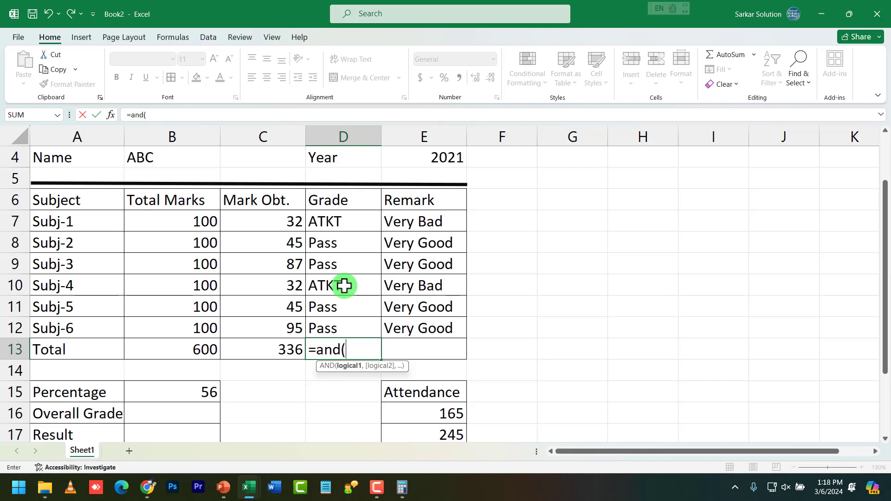
type("d7")
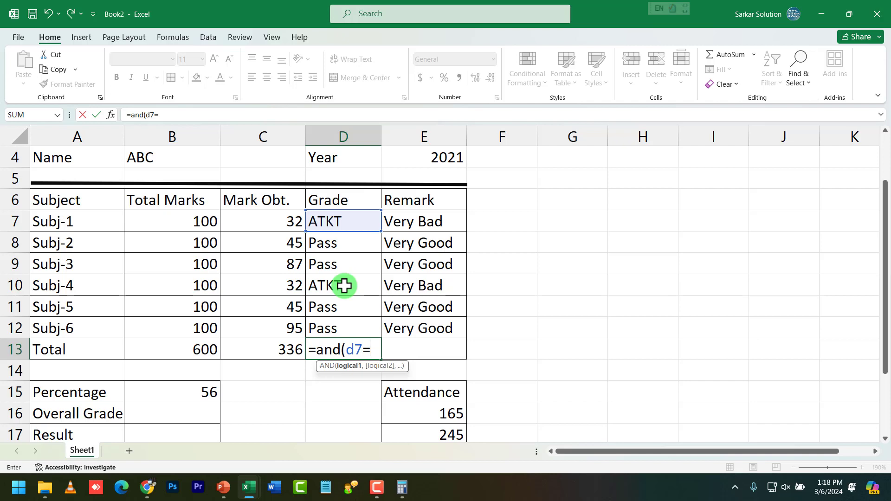
type("=\"Pass\", ")
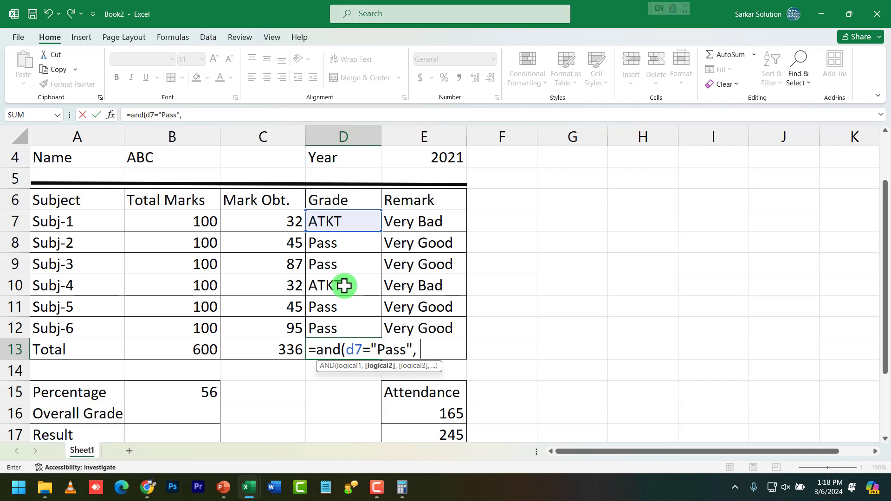
type("d8=\"")
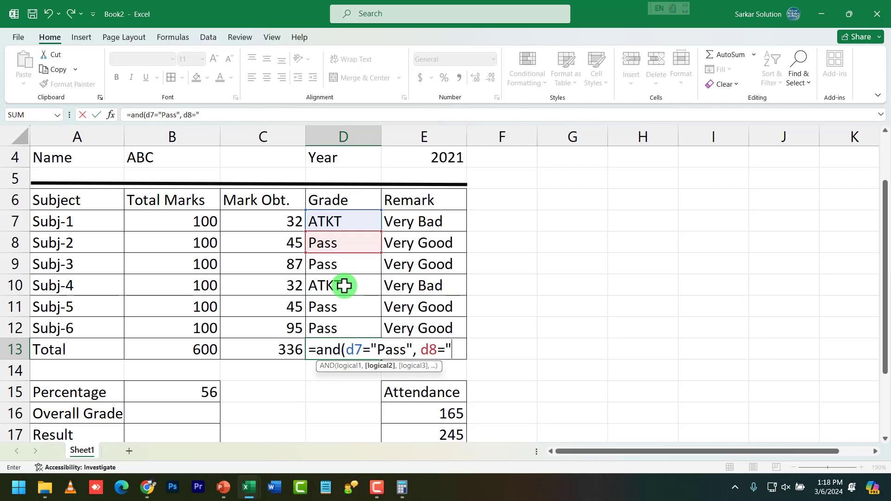
type("{ass")
key("BackSpace")
type("Pass\"")
type(", ")
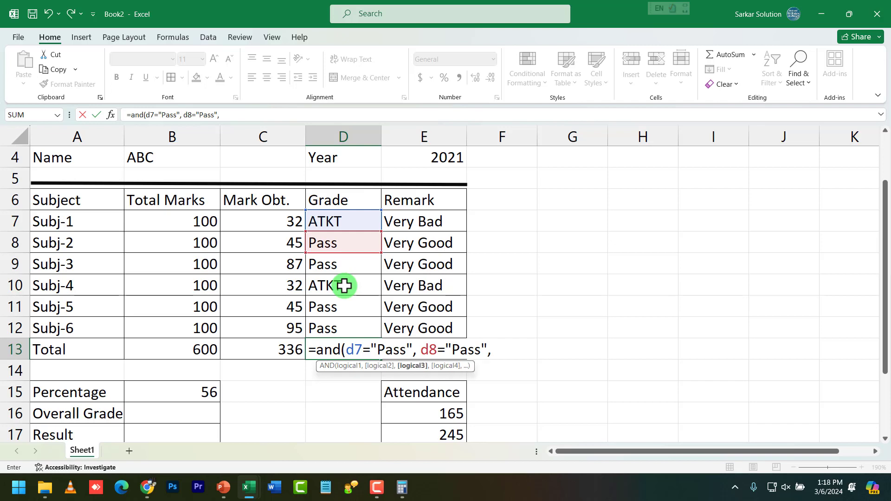
Step: Complete the AND formula in D13 with the conditions D9="Pass", D10="Pass", D11="Pass" and D12="Pass", and commit it
type("d9")
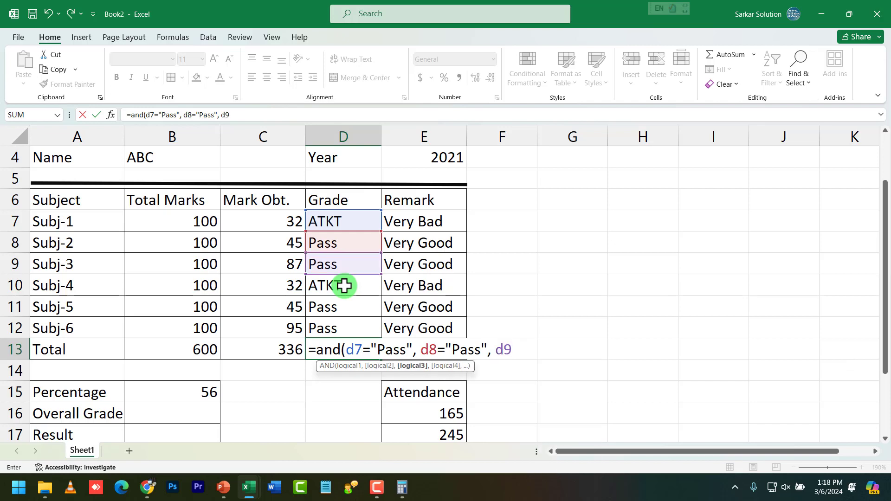
type("=")
type("\"Pass\"")
type(", d10")
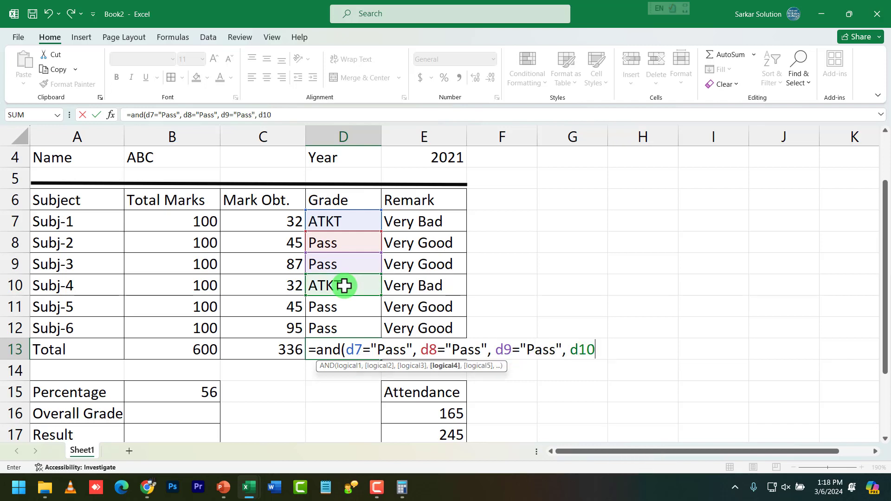
type("=\"Pass\"")
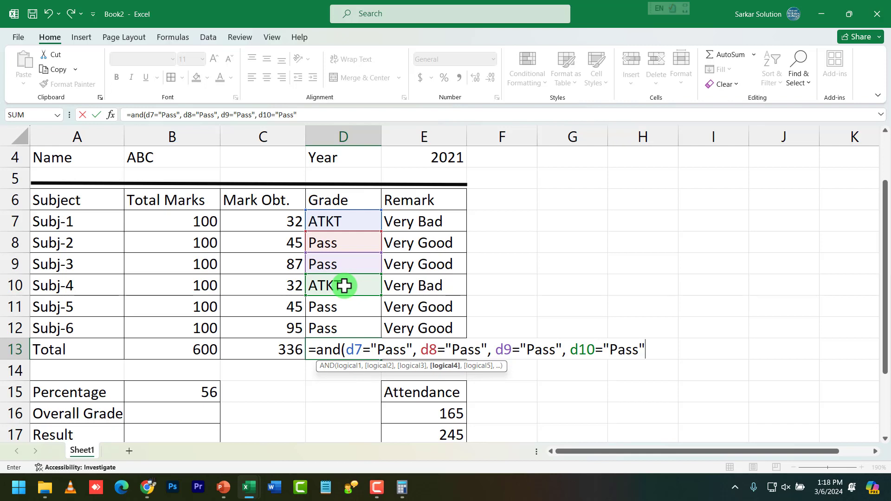
type(", ")
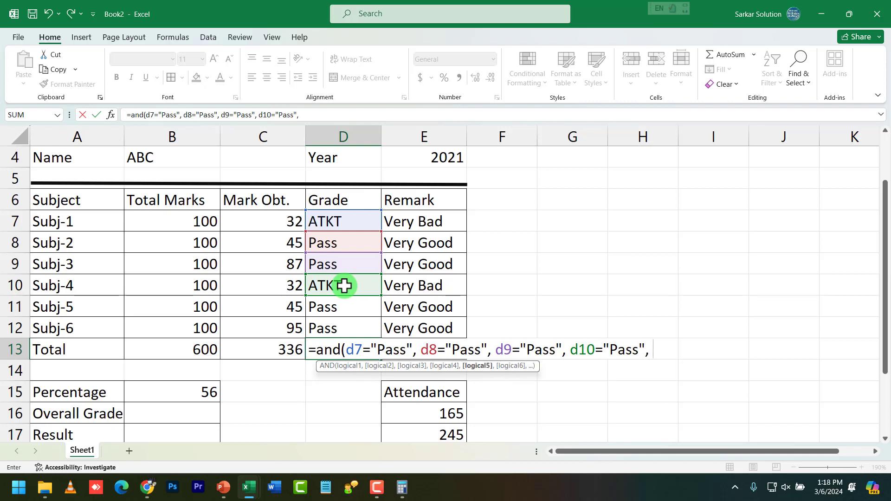
type("d11=")
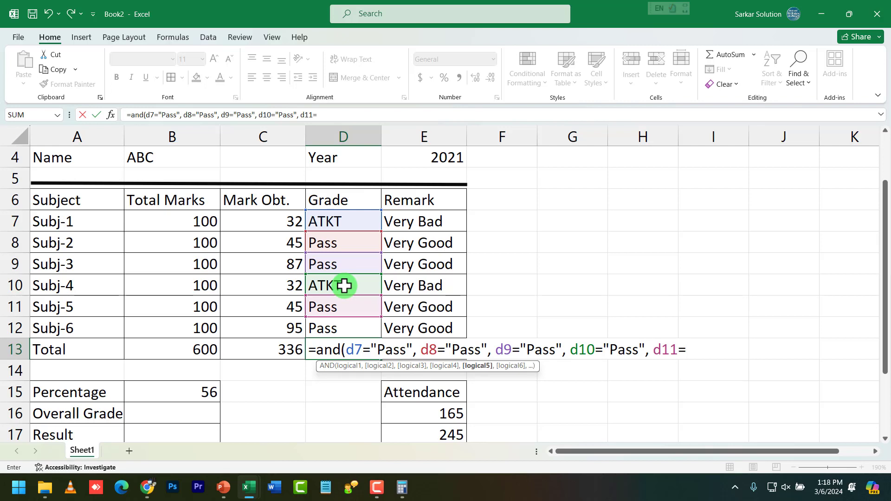
type("\"Pass\"Pass, d12")
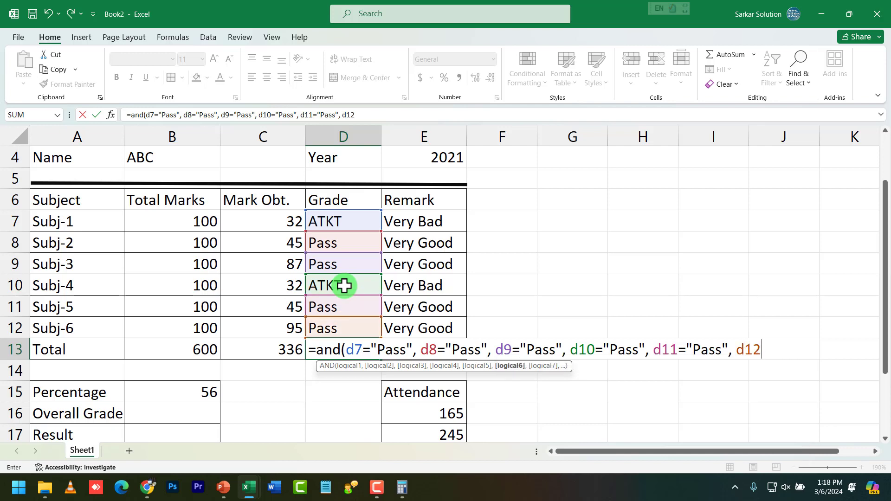
type("=\"Pass\")")
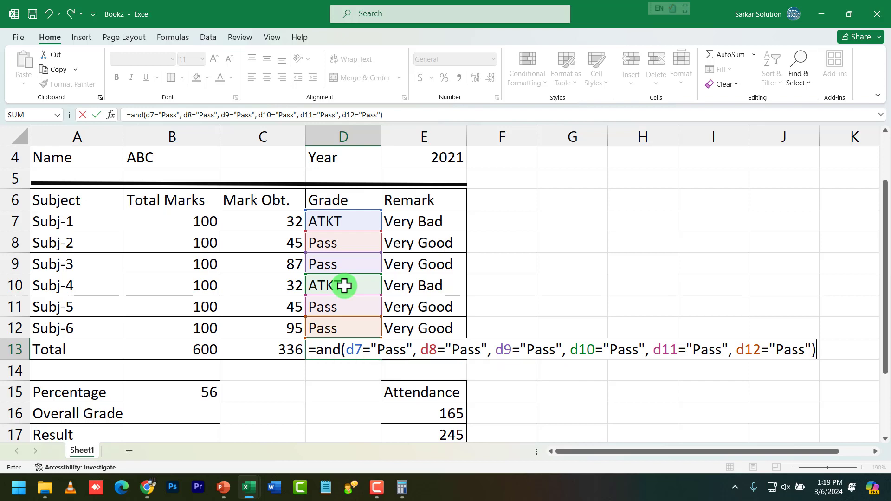
key("Return")
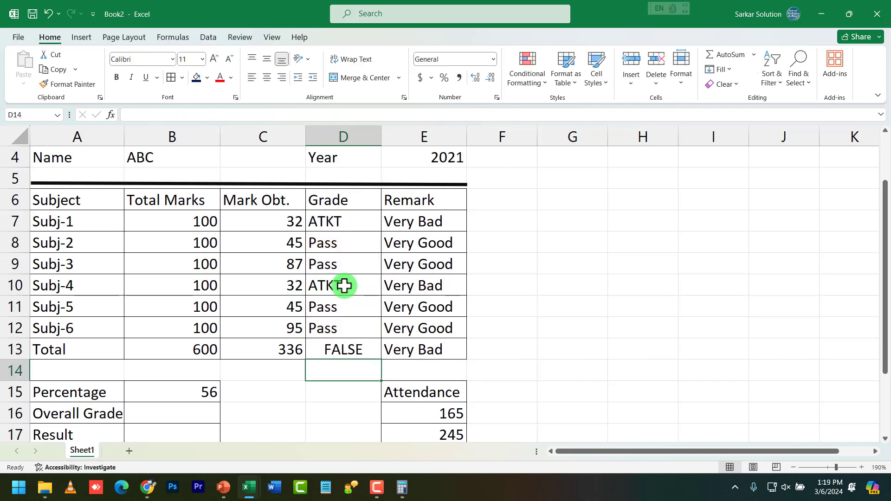
Step: Review the AND formula in D13 alongside the empty Result cell B17
left_click(347, 348)
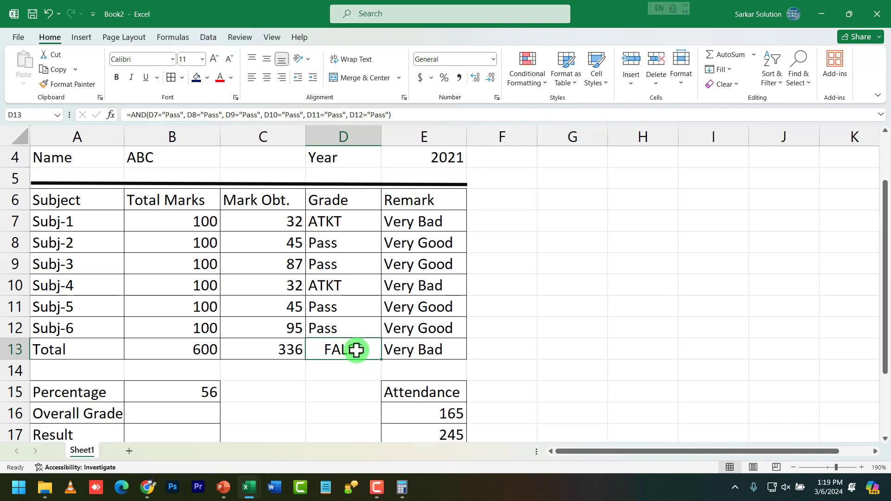
scroll(229, 384, "down", 2)
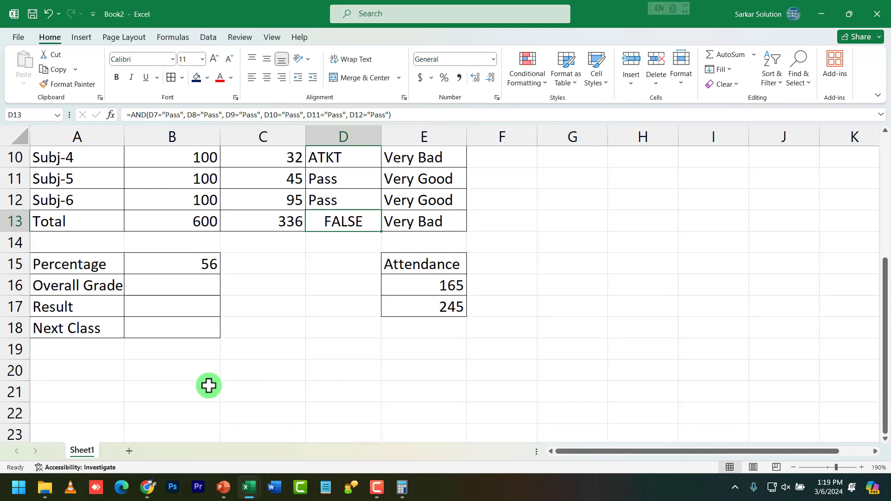
left_click(184, 307)
scroll(255, 309, "up", 1)
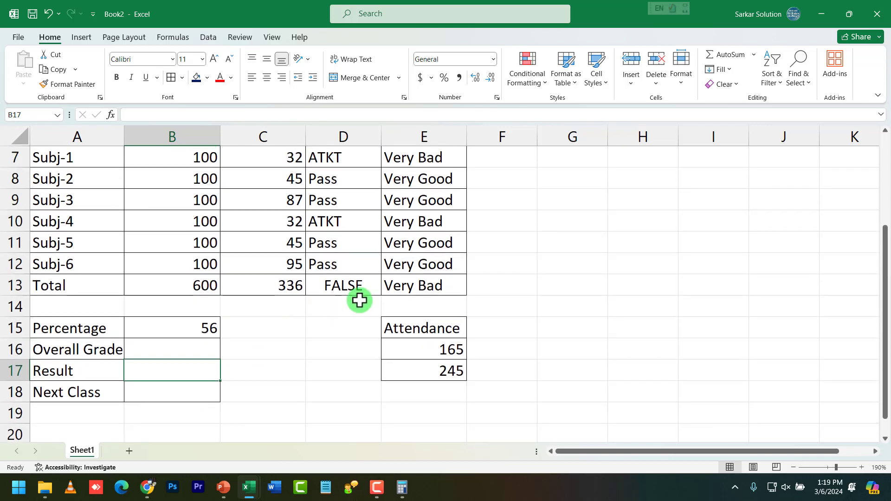
left_click(354, 282)
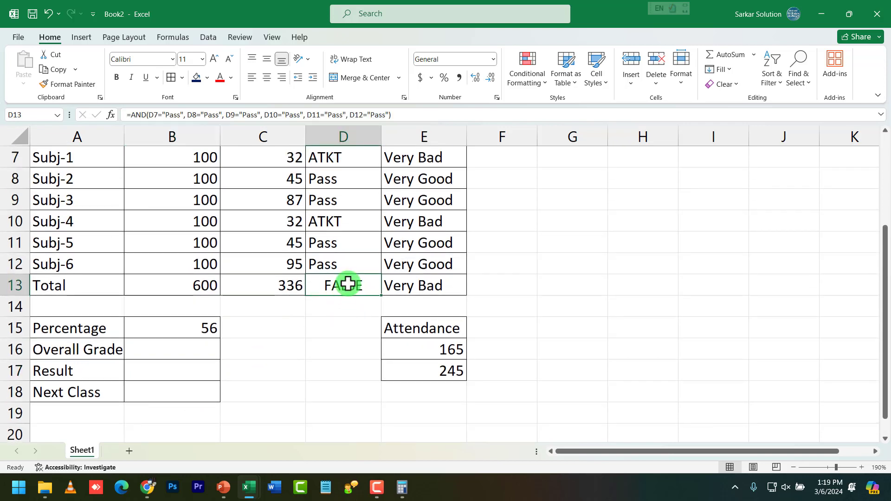
scroll(348, 284, "up", 1)
Step: Change the obtained marks to 33 for Subj-1 in C7 and 35 for Subj-4 in C10
left_click(299, 221)
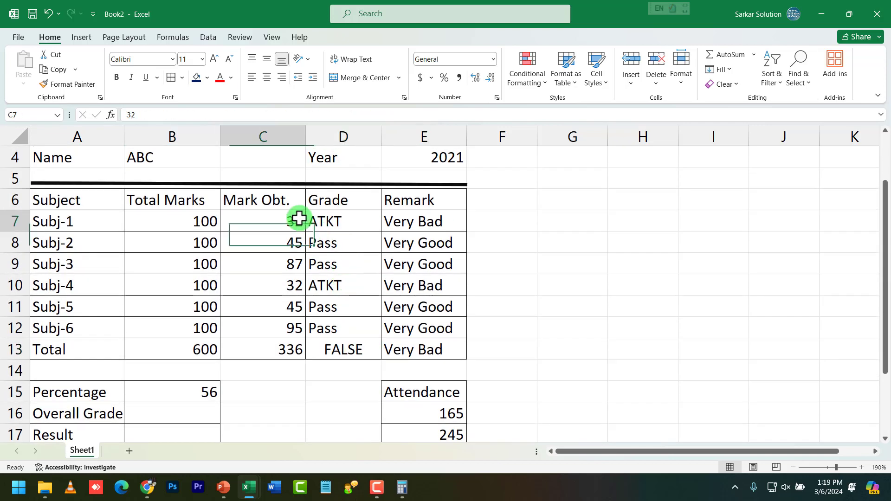
type("33")
key("Return")
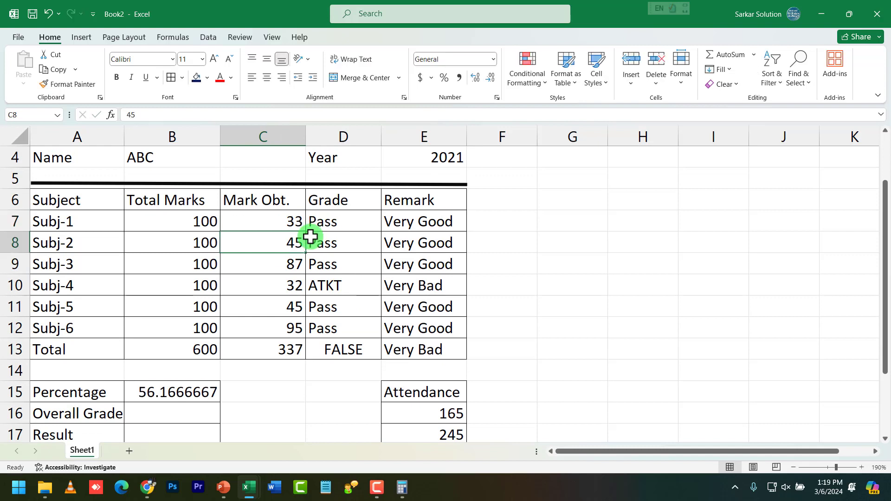
key("Down")
key("Down")
key("Down")
key("Down")
key("Up")
key("Up")
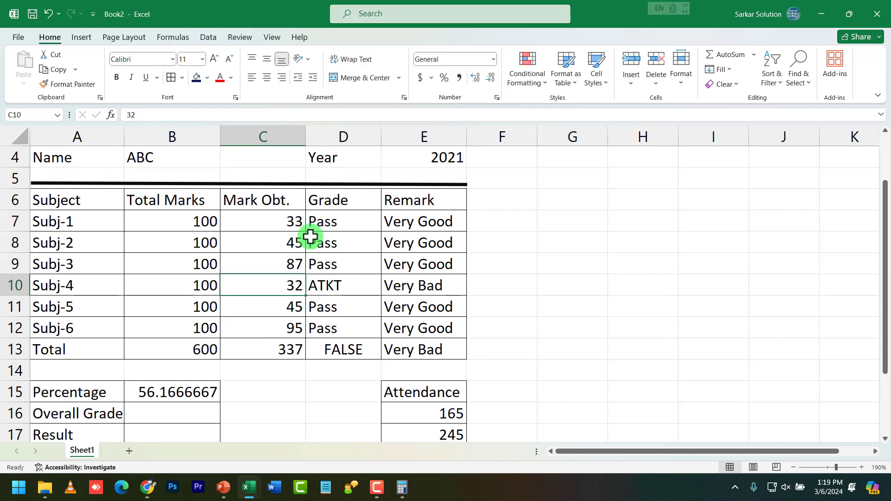
type("35")
key("Return")
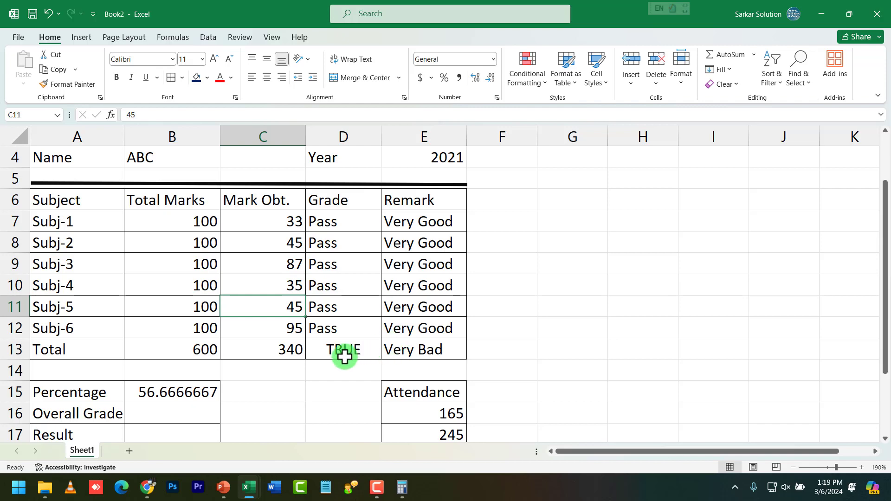
Step: Check the AND outcome in D13 and select the empty Result cell B17
left_click(344, 354)
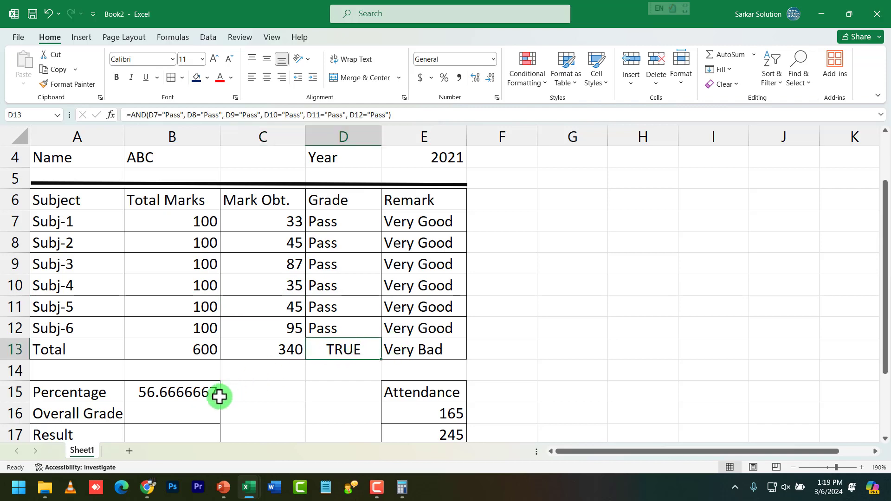
scroll(189, 408, "down", 1)
left_click(148, 369)
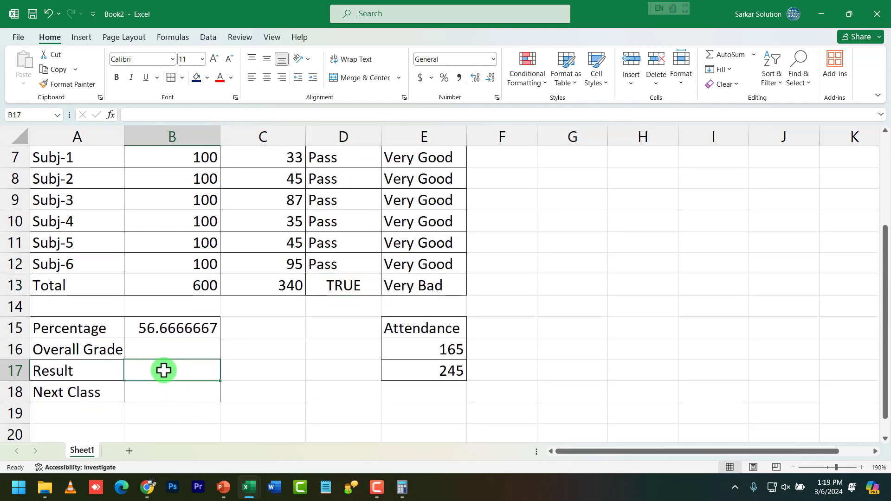
Step: Review the subject grades in D7:D12 and the AND formula in D13 that tests them
left_click(336, 286)
left_click_drag(335, 160, 325, 263)
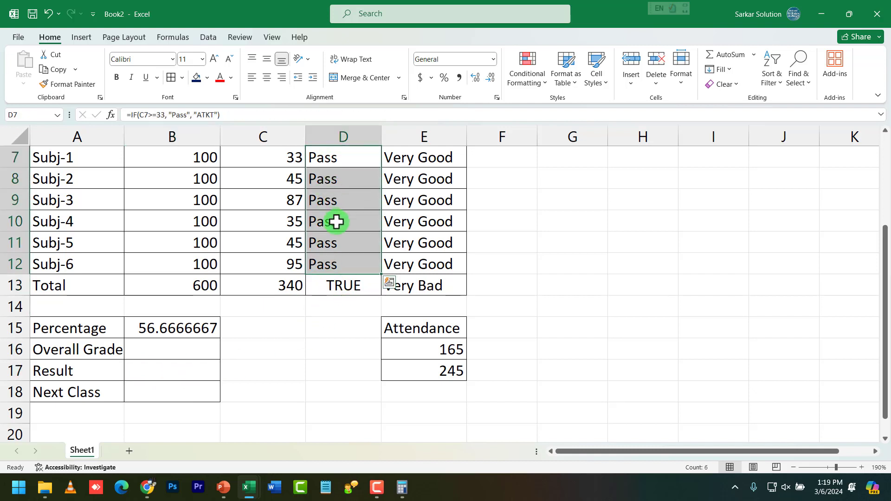
left_click(354, 285)
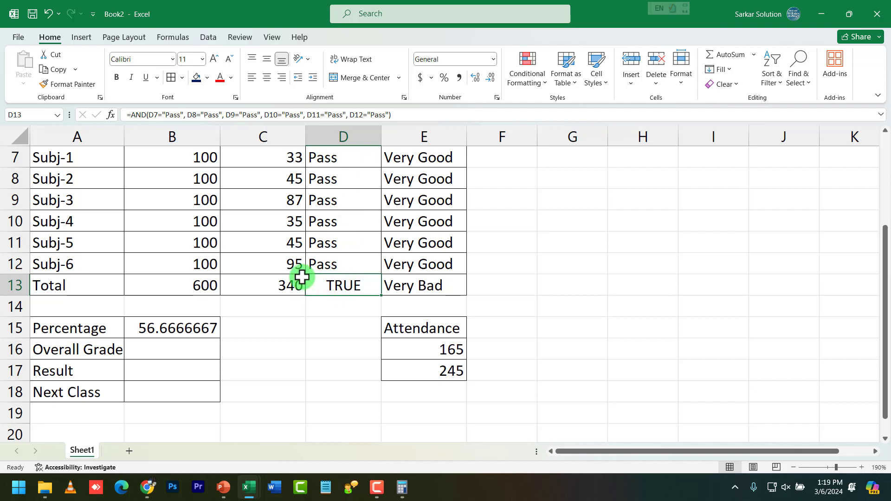
left_click(185, 369)
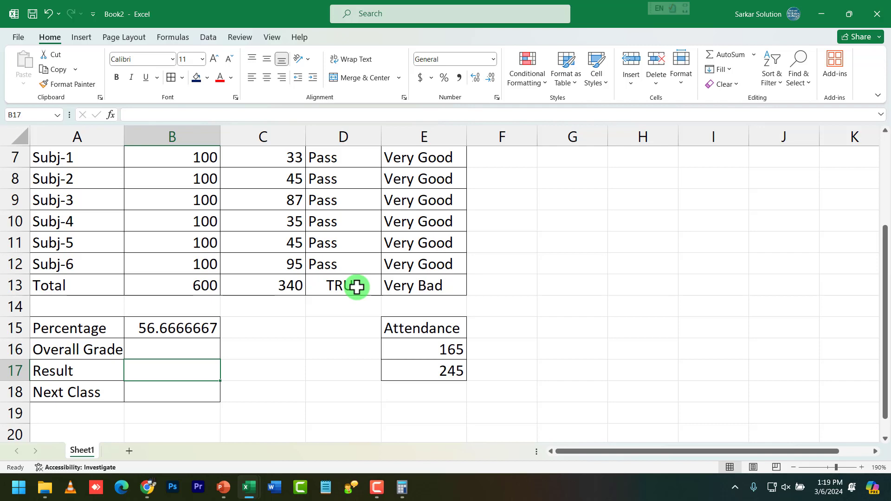
type("=i")
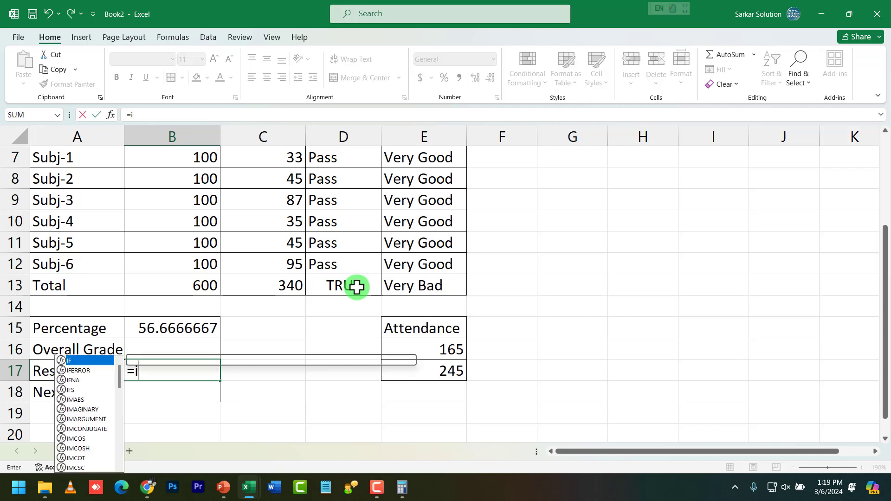
type("f(")
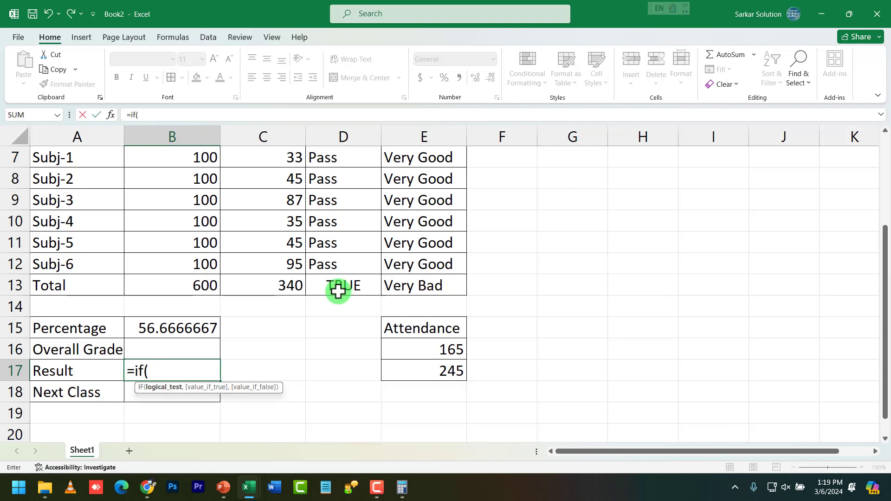
type("d13")
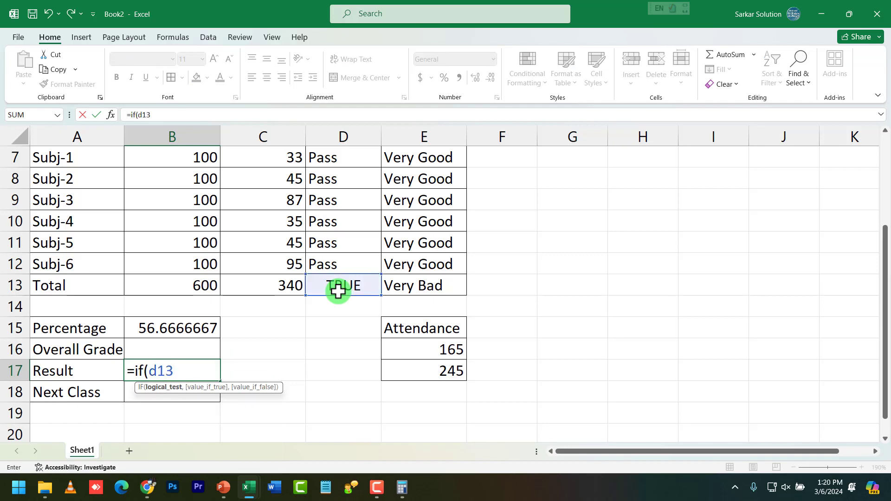
type("=")
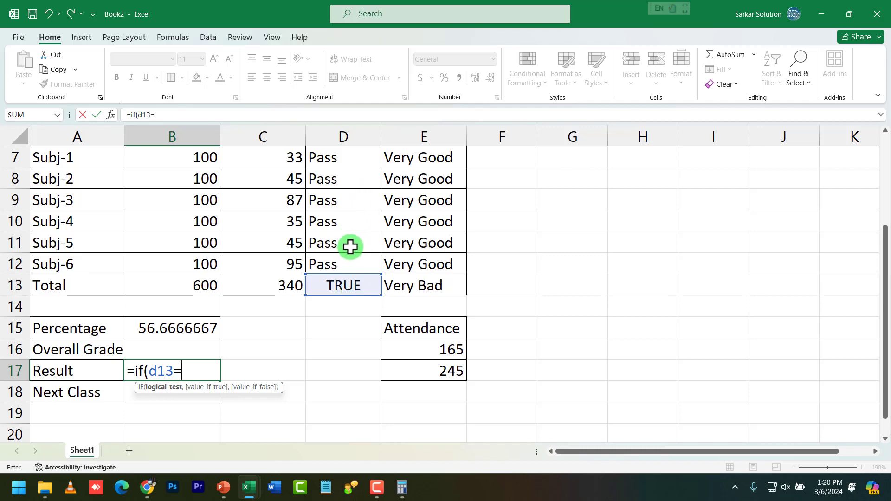
left_click(348, 282)
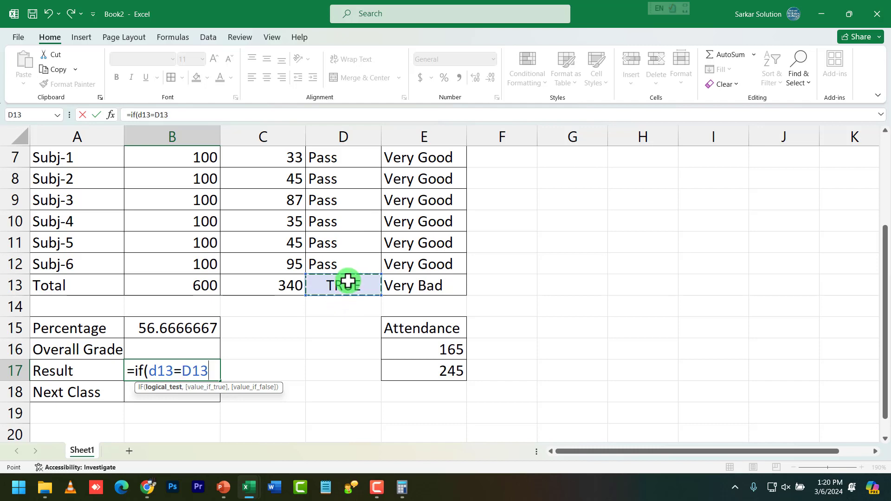
key("Escape")
Step: Inspect the AND conditions of the formula in D13 and leave them as they are
left_click(355, 281)
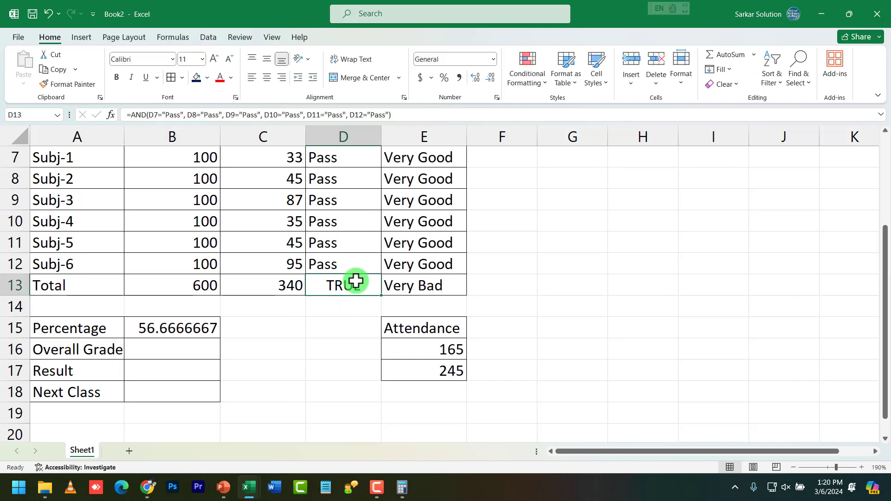
double_click(356, 281)
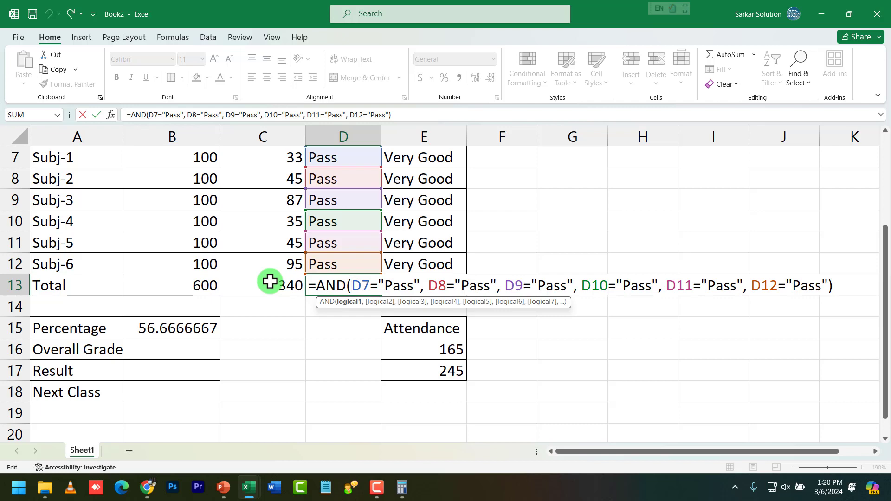
key("Return")
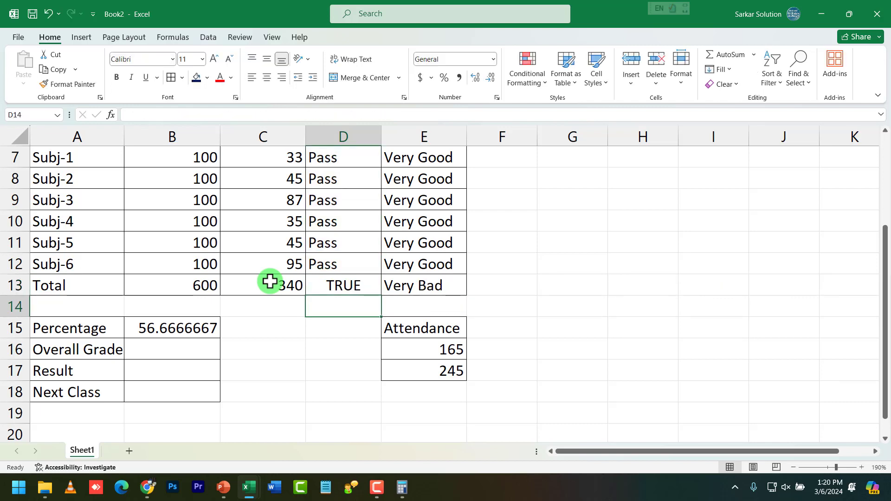
Step: Enter the Result formula =IF(D13=TRUE, "Pass", "Fail") in B17
left_click(134, 372)
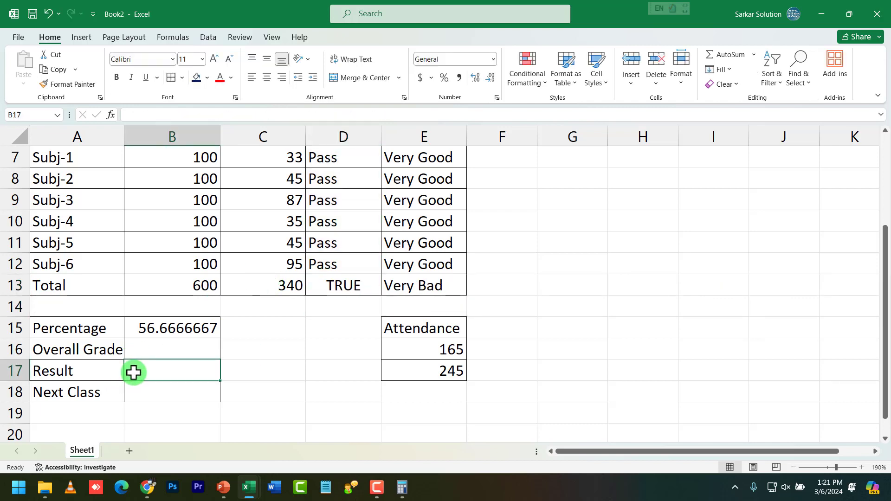
type("=if(d13")
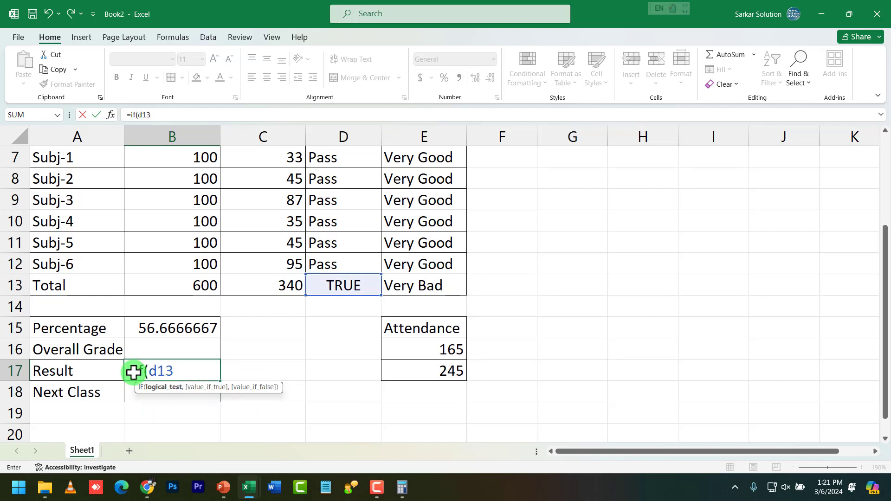
type("=TRUE")
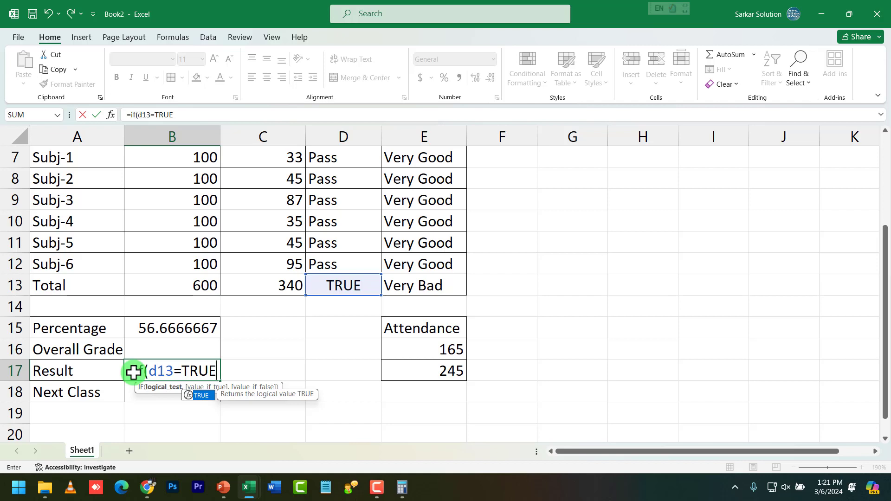
type(",")
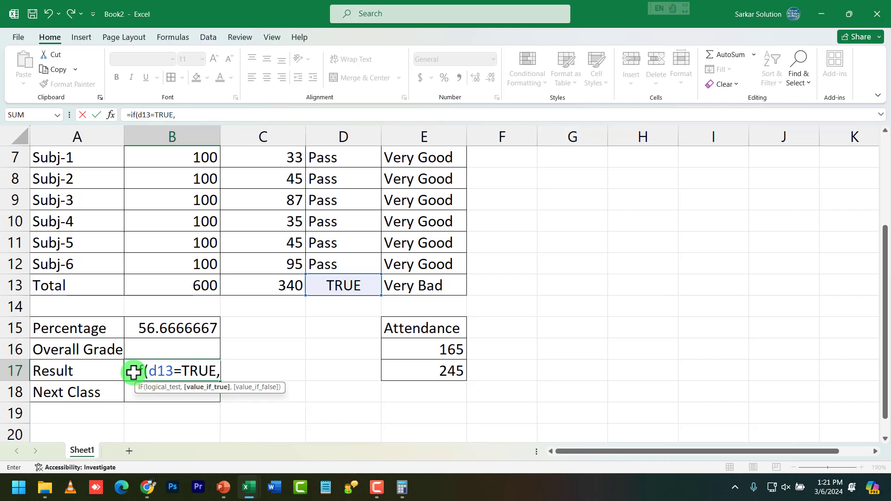
type(" \"Pass\", Fa(")
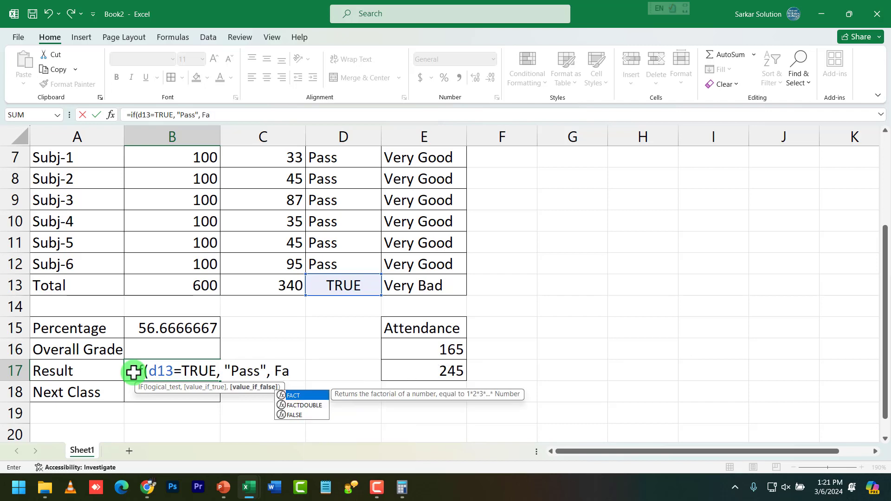
key("BackSpace")
key("BackSpace")
key("BackSpace")
type("\"F")
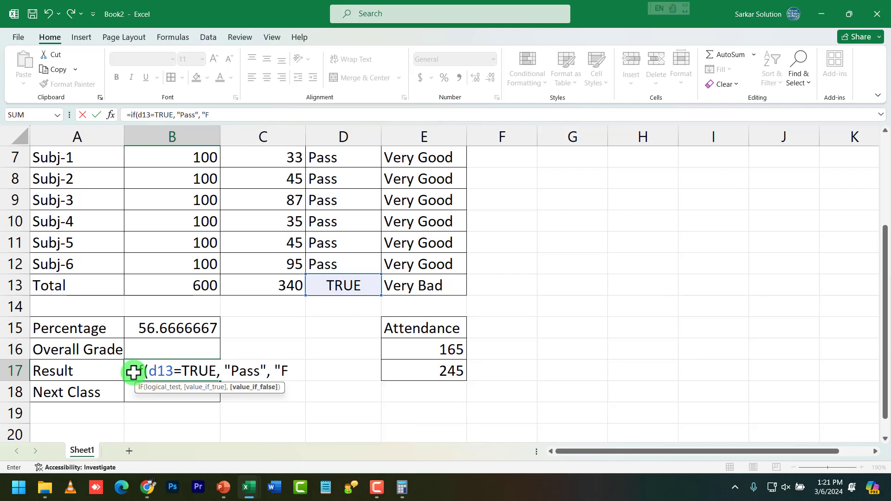
type("ail\")")
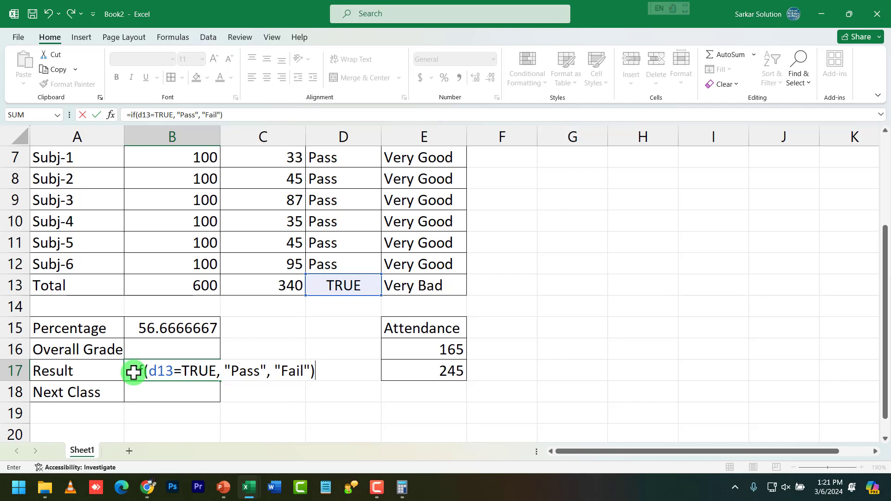
key("Return")
left_click(133, 372)
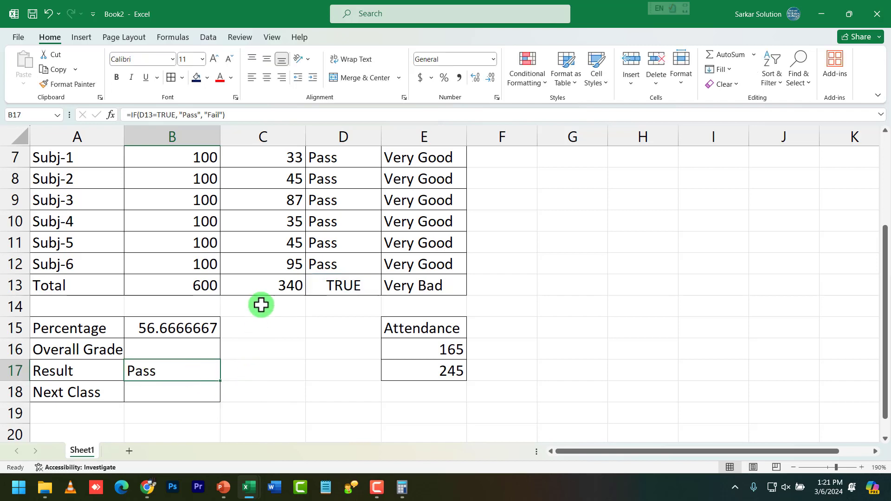
Step: Test the formulas by changing the Subj-6 obtained marks in C12 to 32 and checking that subject's grade and remark
left_click(277, 264)
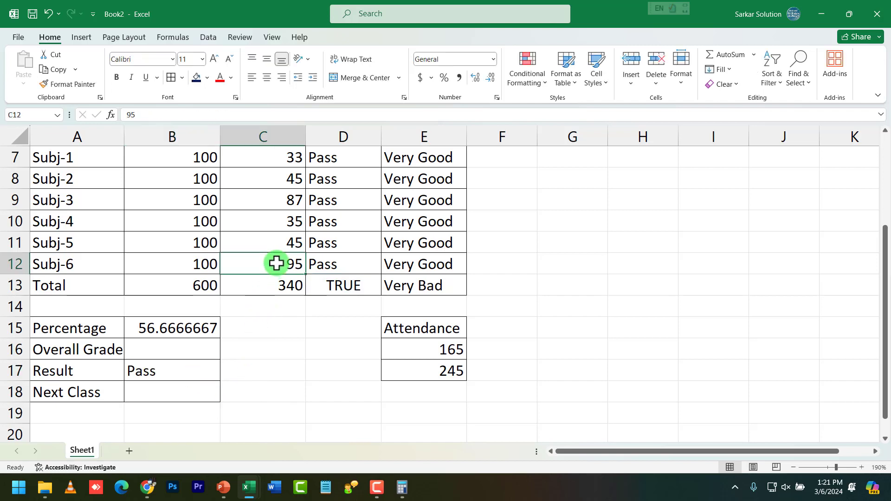
type("32")
key("Return")
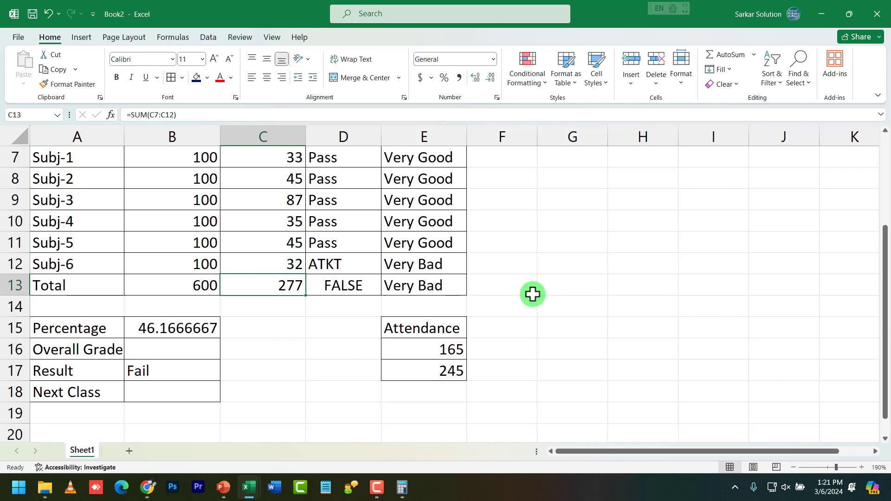
left_click(370, 288)
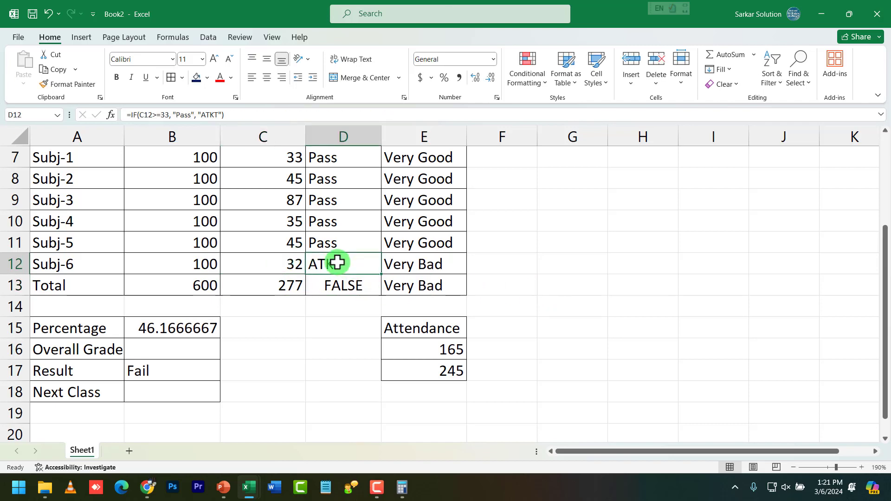
left_click(415, 263)
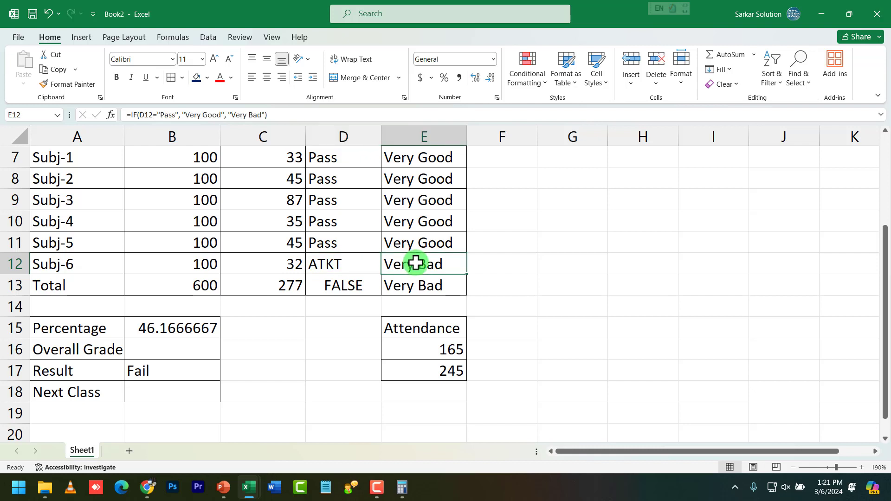
Step: Clear the remark from E13 in the Total row
left_click(410, 285)
key("Delete")
left_click(525, 308)
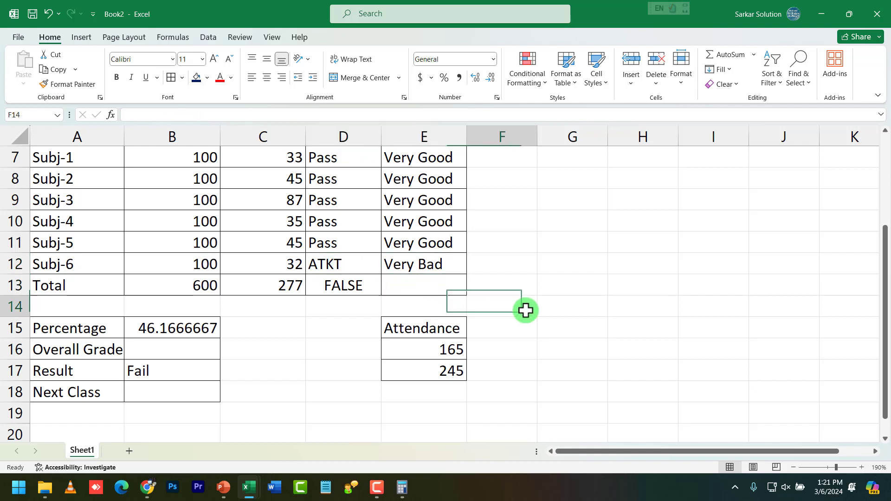
left_click(421, 286)
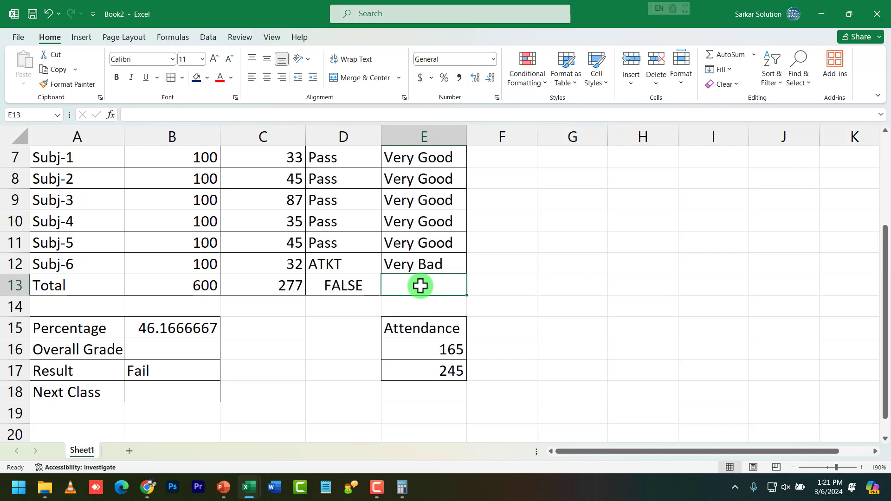
Step: Compare the Result in B17 with the subject grades and the AND outcome in D13
left_click(171, 365)
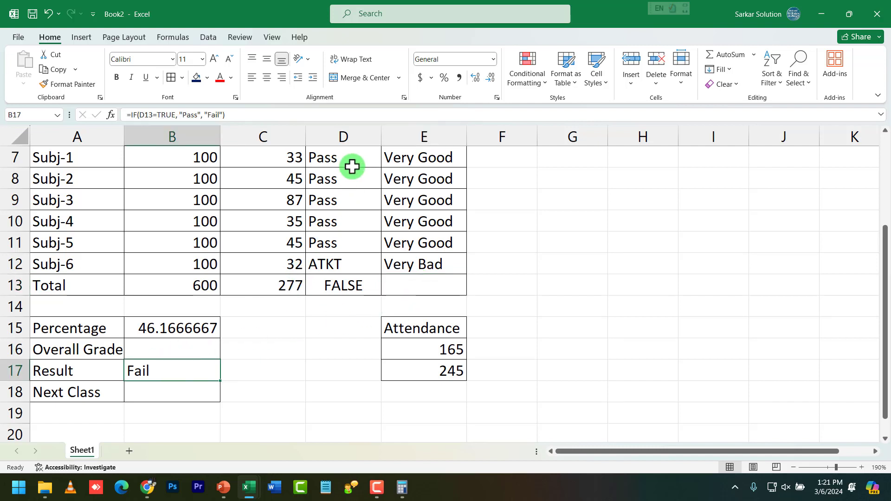
left_click_drag(352, 166, 349, 242)
left_click(341, 288)
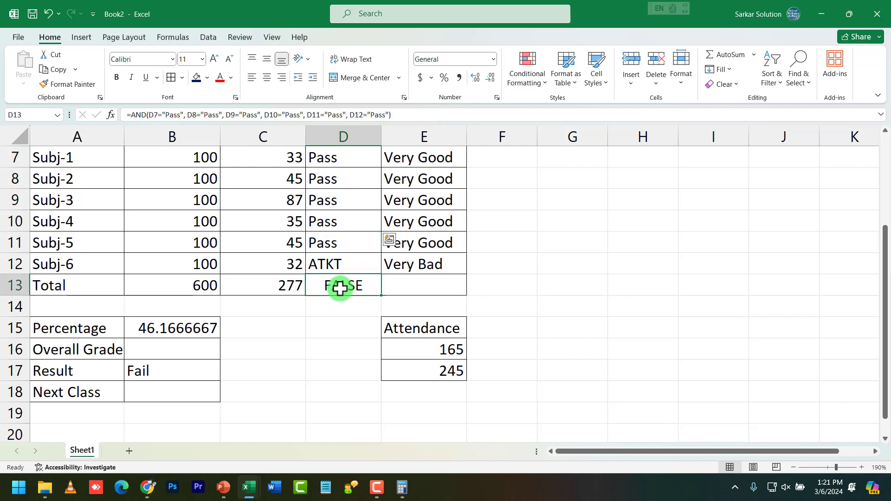
left_click(153, 373)
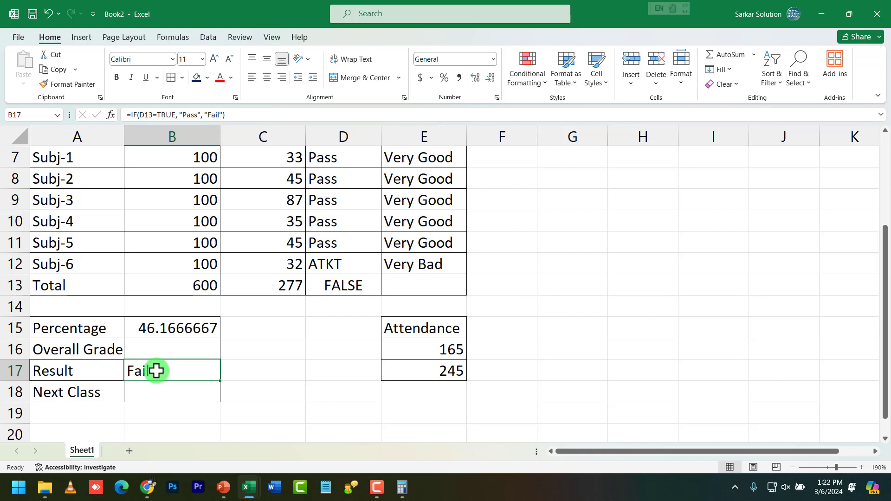
left_click(155, 392)
left_click(155, 367)
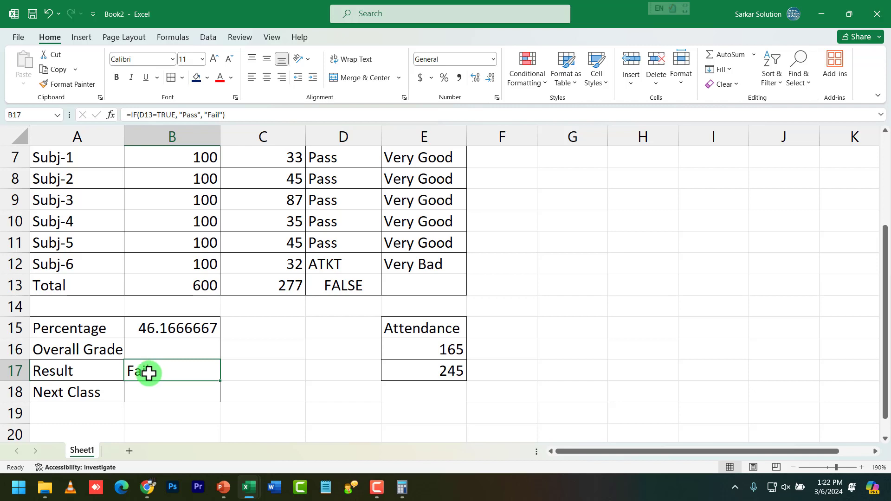
Step: Change the Subj-6 obtained marks in C12 to 36 and check the Result in B17
left_click(290, 266)
type("36")
key("Return")
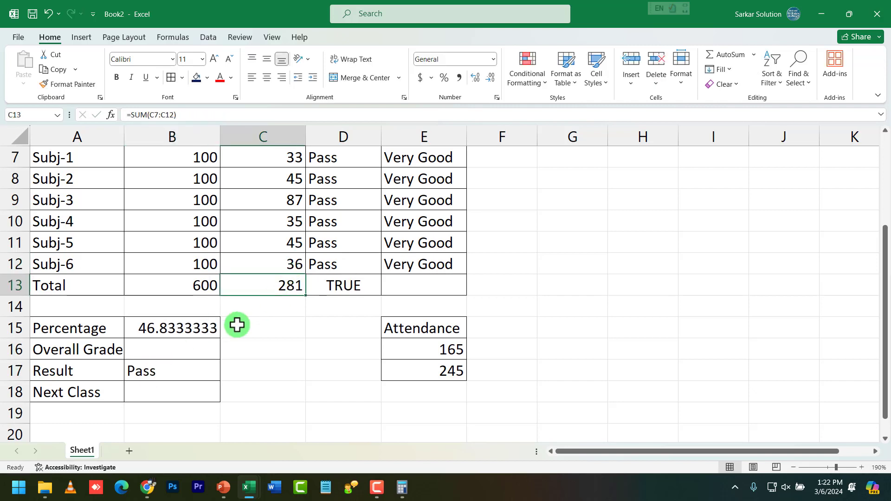
left_click(174, 369)
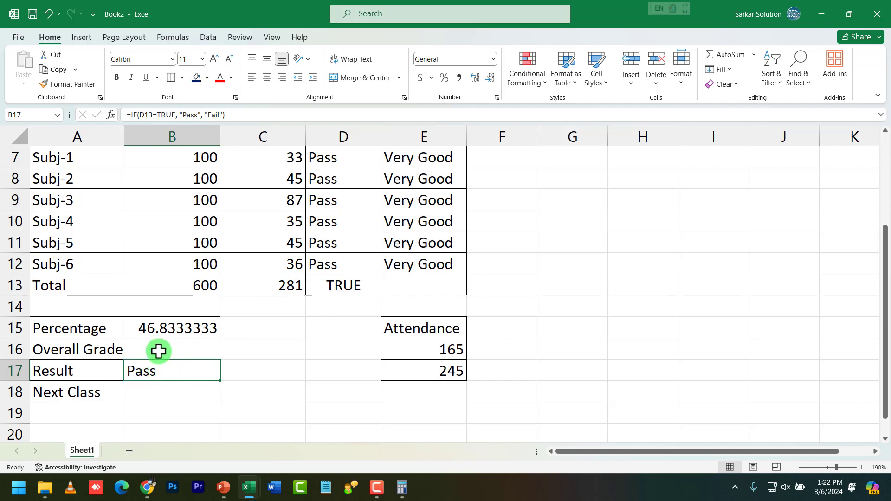
Step: Reduce the percentage in B15 to four decimal places, and extend it back to seven
left_click(165, 328)
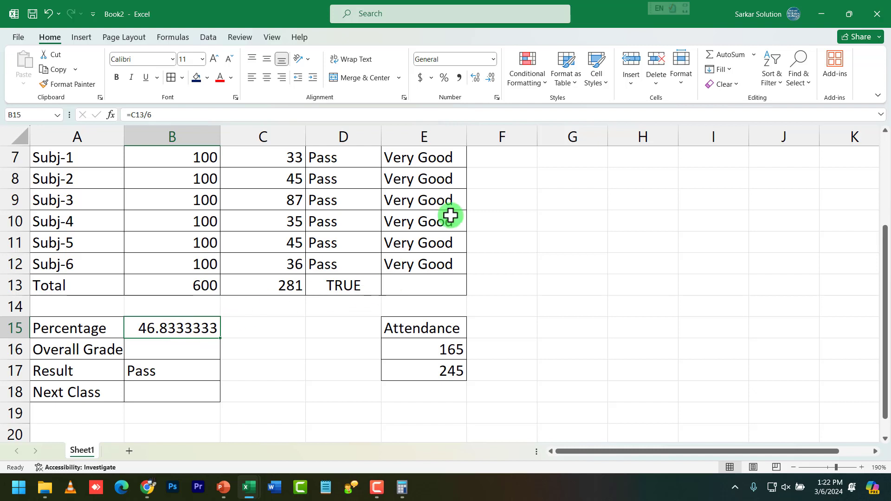
left_click(494, 80)
left_click(494, 80)
left_click(494, 80)
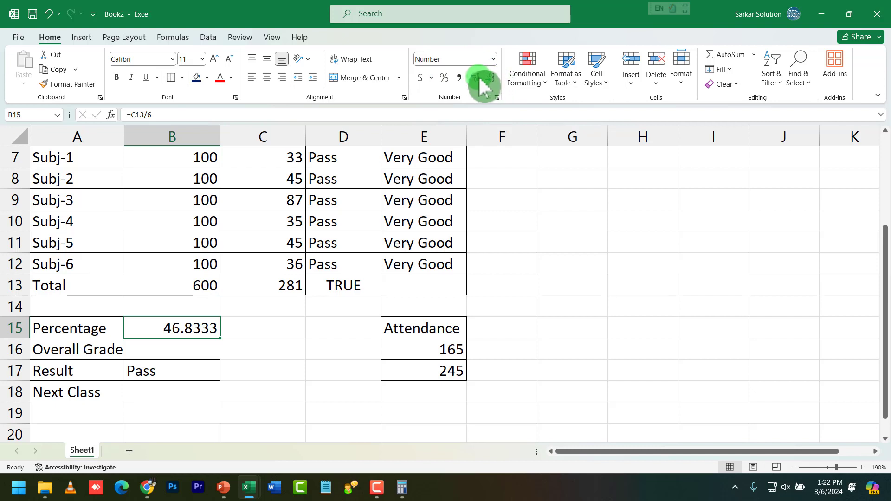
left_click(478, 78)
left_click(478, 78)
left_click(478, 78)
left_click(478, 78)
Step: Reduce the percentage in B15 to two decimal places
left_click(494, 80)
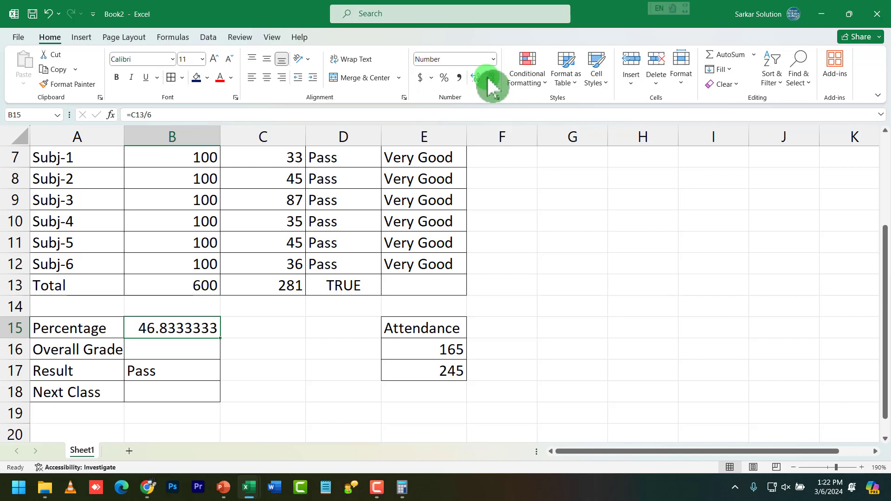
left_click(494, 80)
left_click(494, 80)
left_click(494, 79)
left_click(494, 80)
left_click(494, 80)
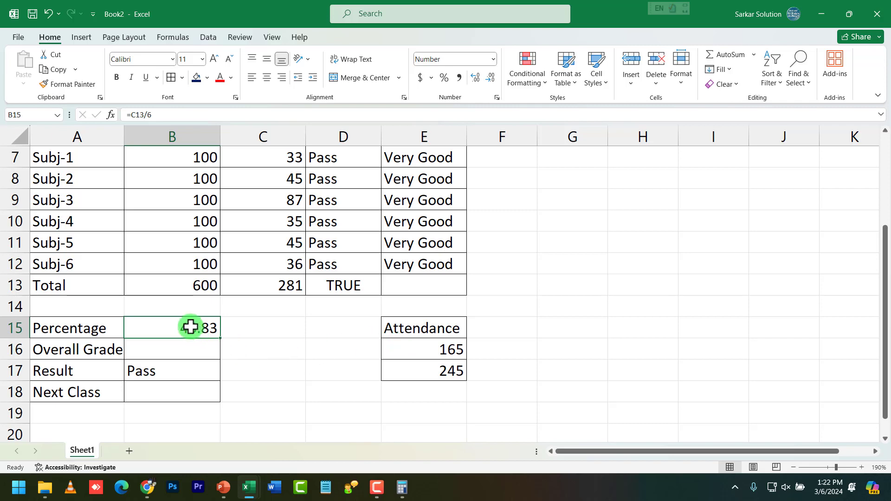
Step: Change the Subj-6 obtained marks in C12 to 32 and check the Percentage in B15 and the Result in B17
left_click(148, 371)
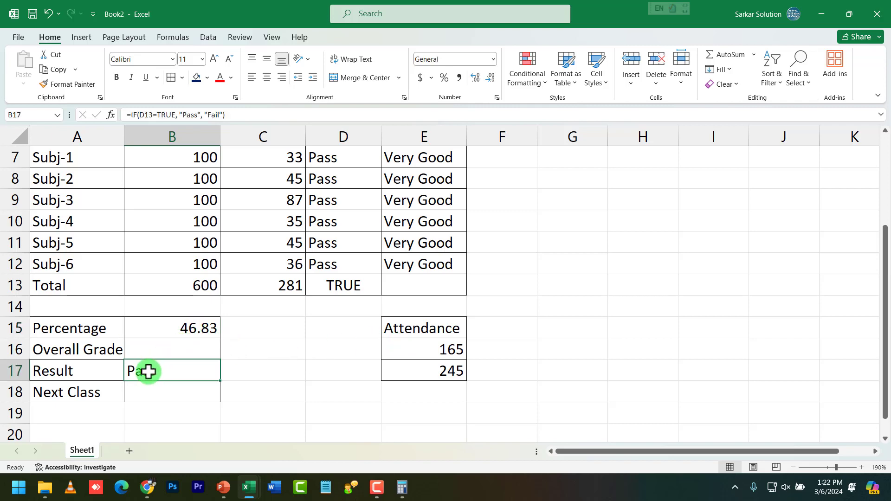
left_click(288, 259)
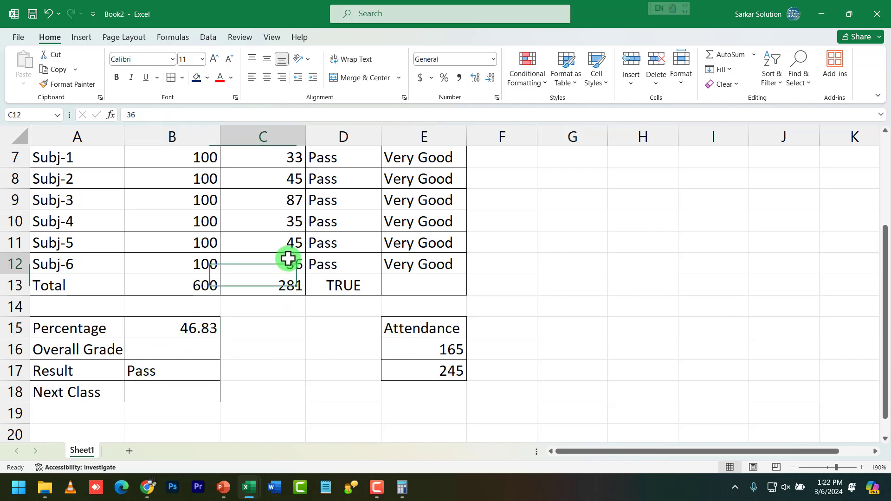
type("32")
key("Return")
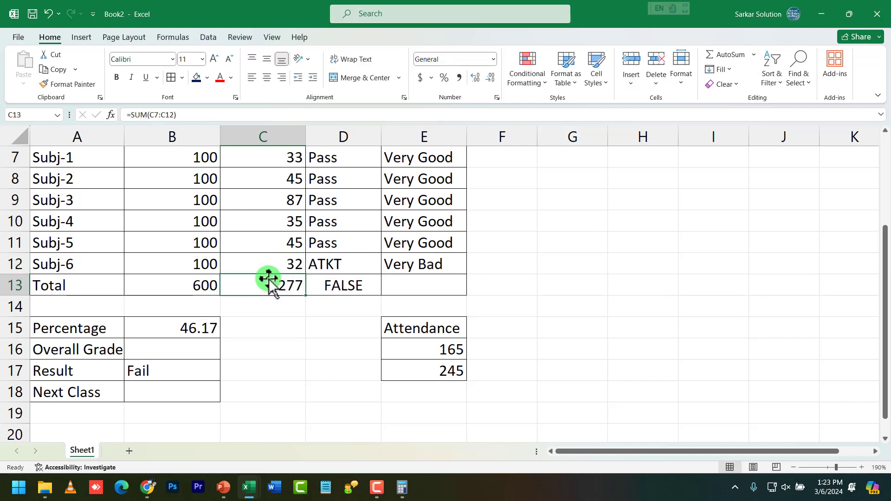
left_click(195, 328)
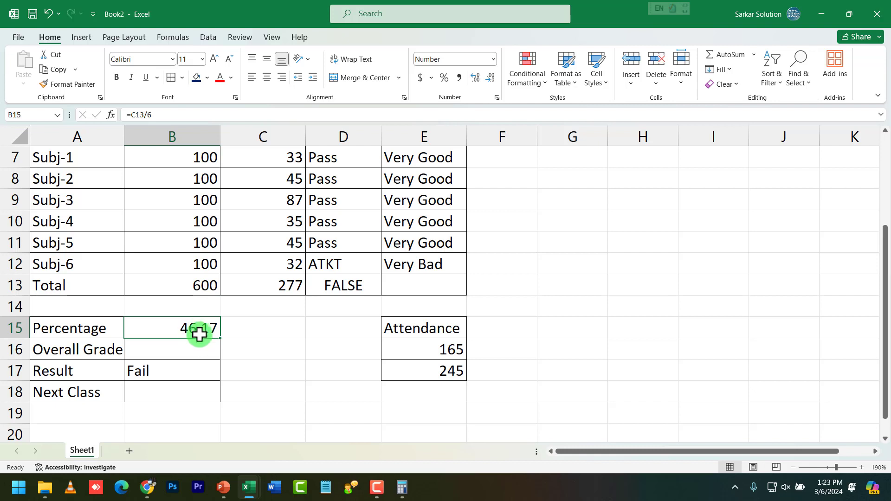
left_click(188, 370)
left_click(200, 325)
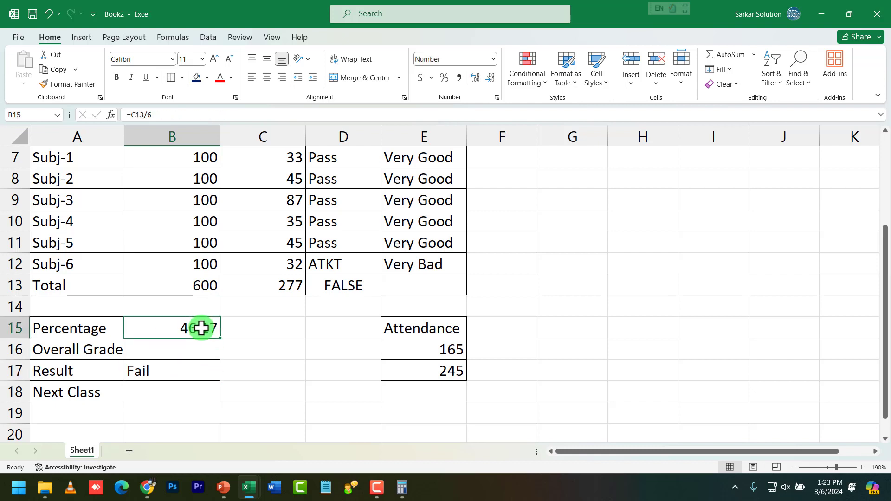
Step: Replace the Percentage formula in B15 with =IF(B17="Pass", C13/6, "No Percent")
double_click(200, 329)
left_click_drag(176, 330, 144, 328)
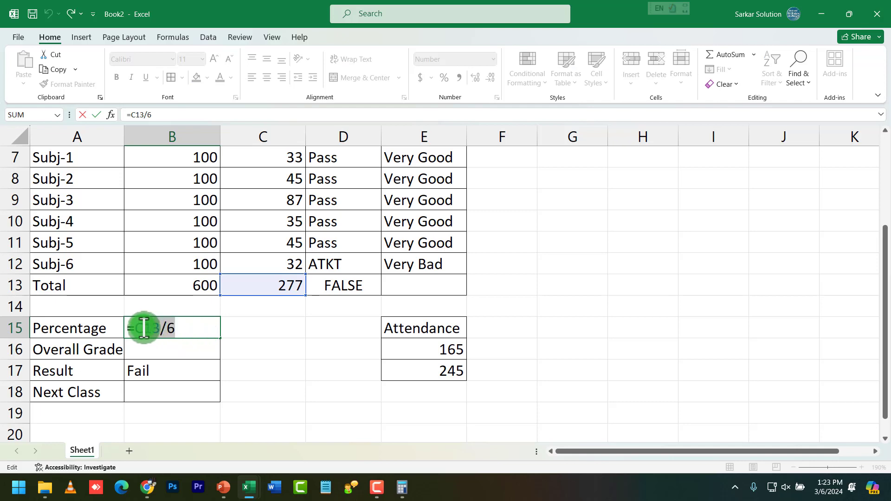
key("BackSpace")
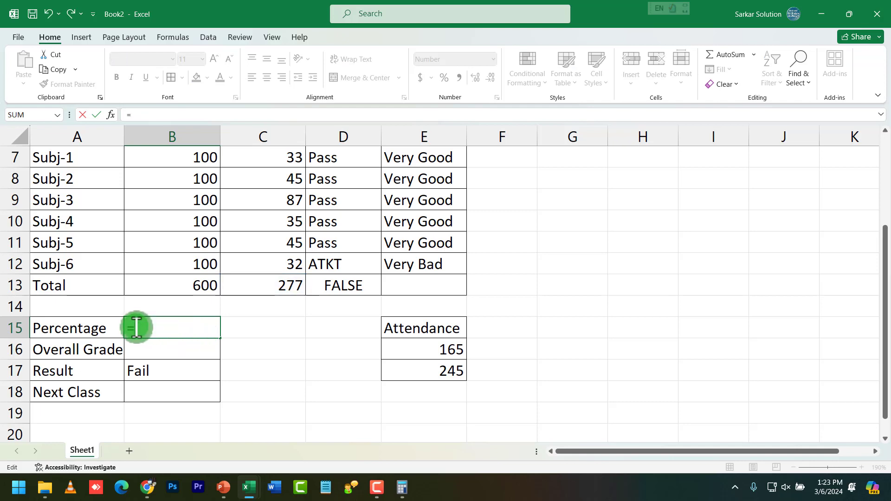
type("if")
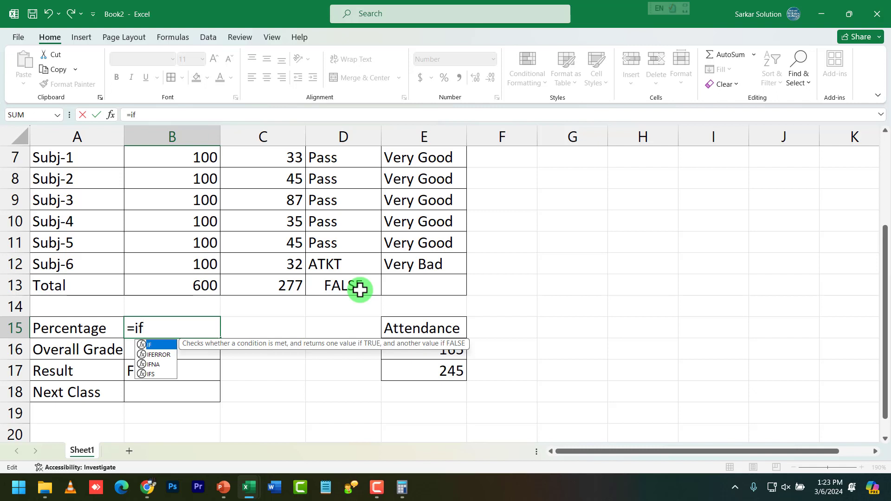
type("(")
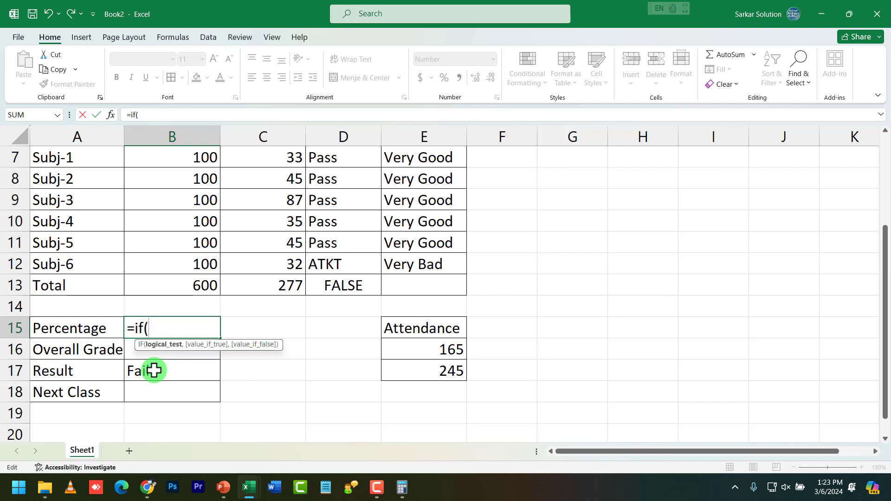
type("b")
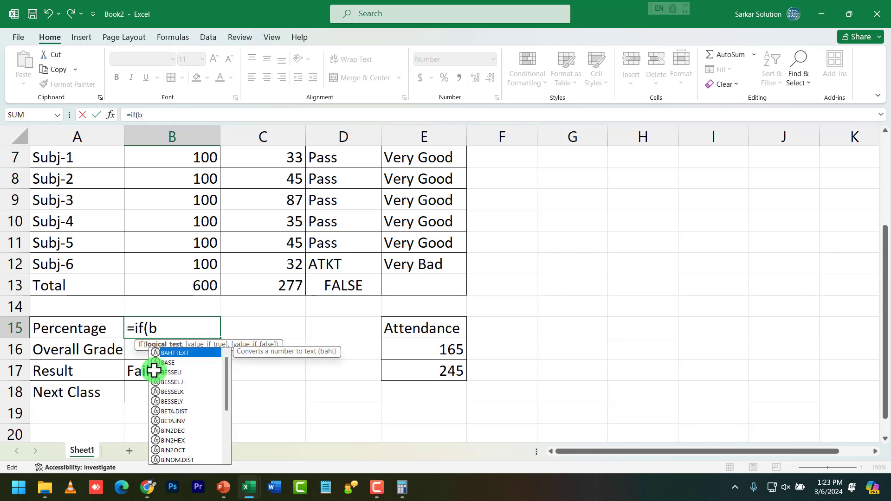
type("17=")
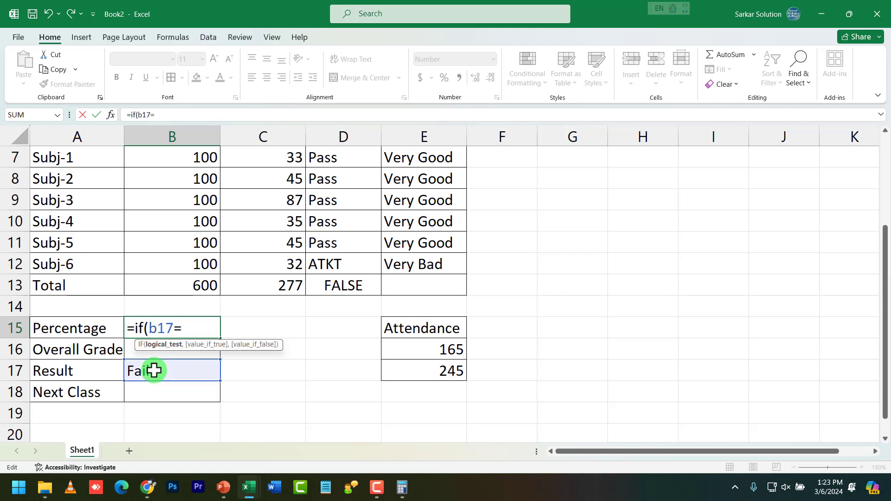
type("\"Pass\",")
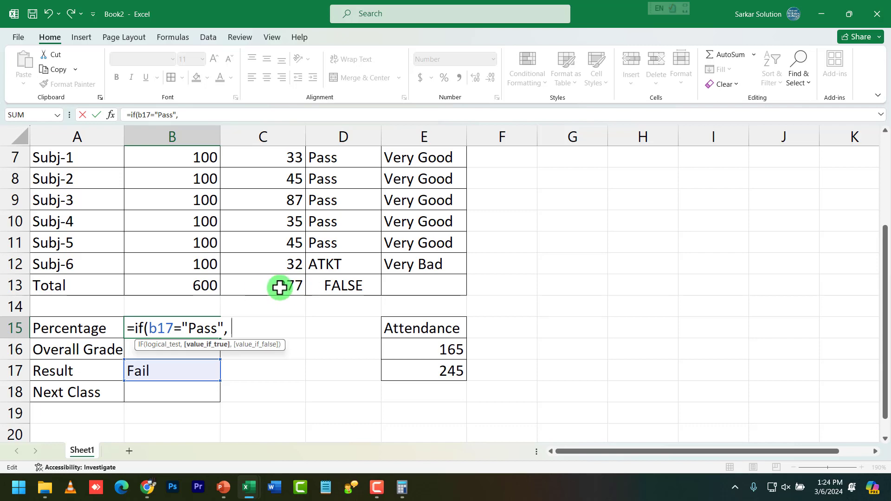
type("c13/")
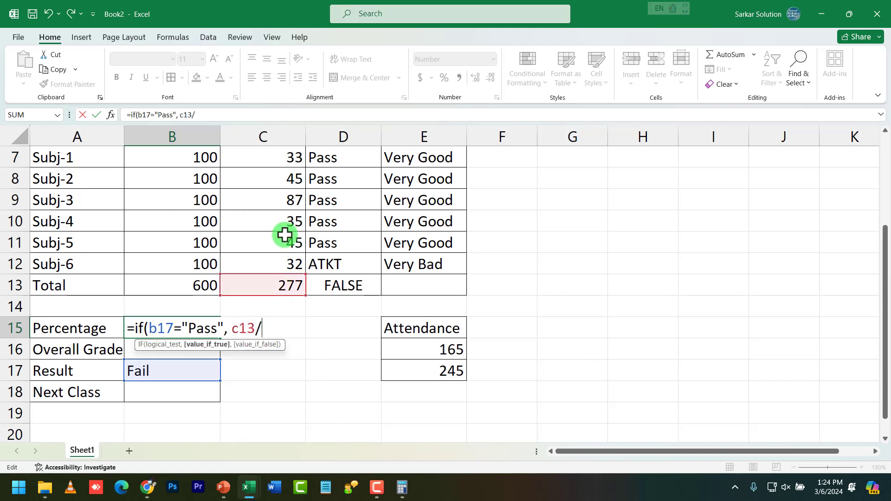
type("6, \"")
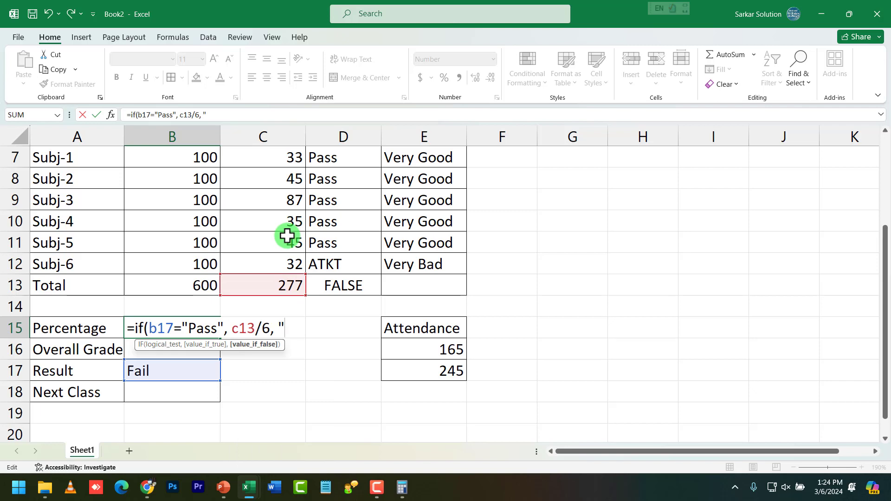
type("Not")
key("BackSpace")
type("Percen")
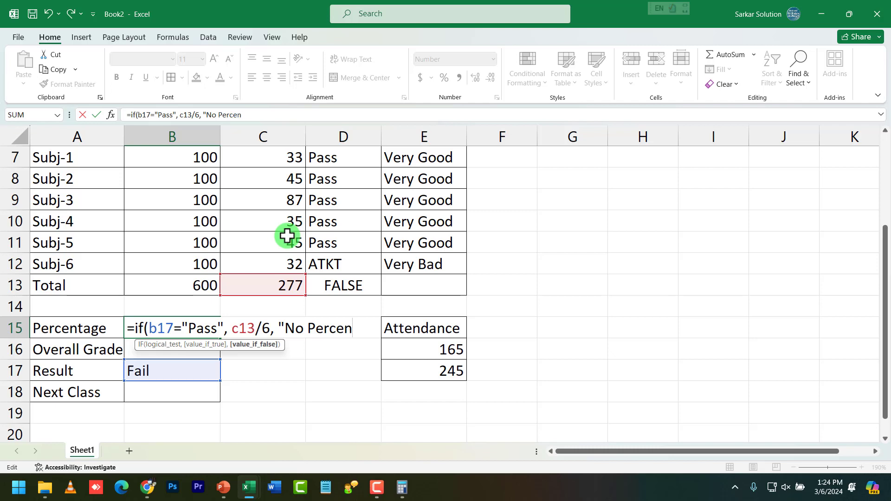
type("t\")")
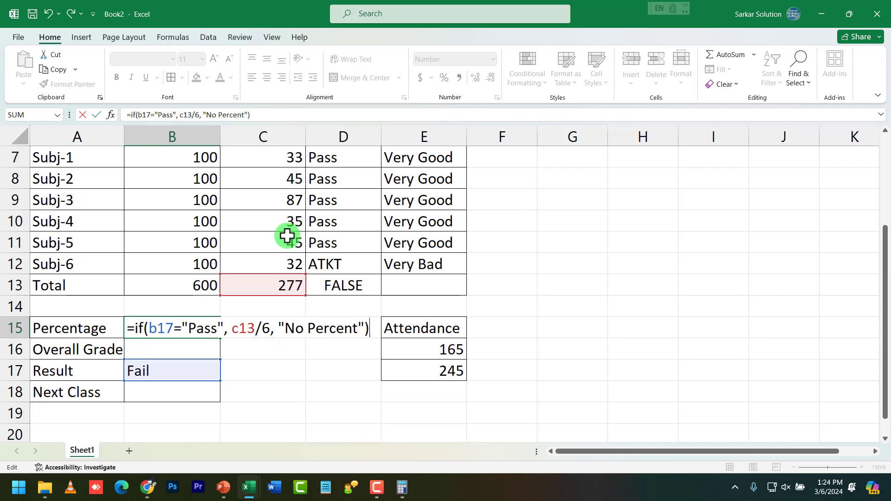
key("Return")
left_click(159, 330)
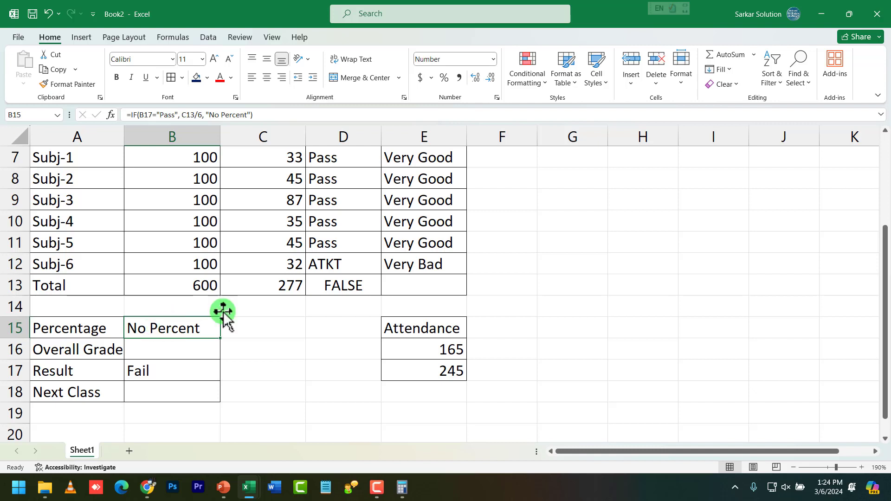
Step: Set the Subj-6 obtained marks in C12 to 36 and check the Percentage in B15
left_click(284, 258)
type("36")
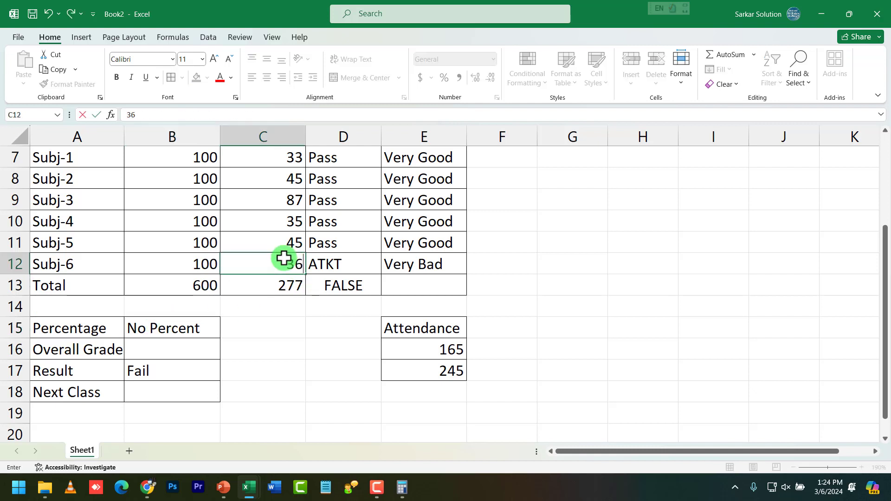
key("Return")
left_click(200, 327)
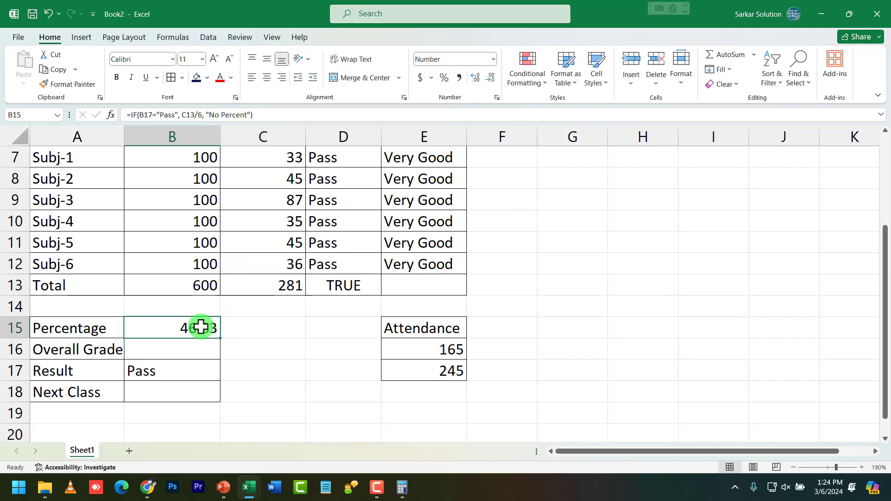
left_click(272, 258)
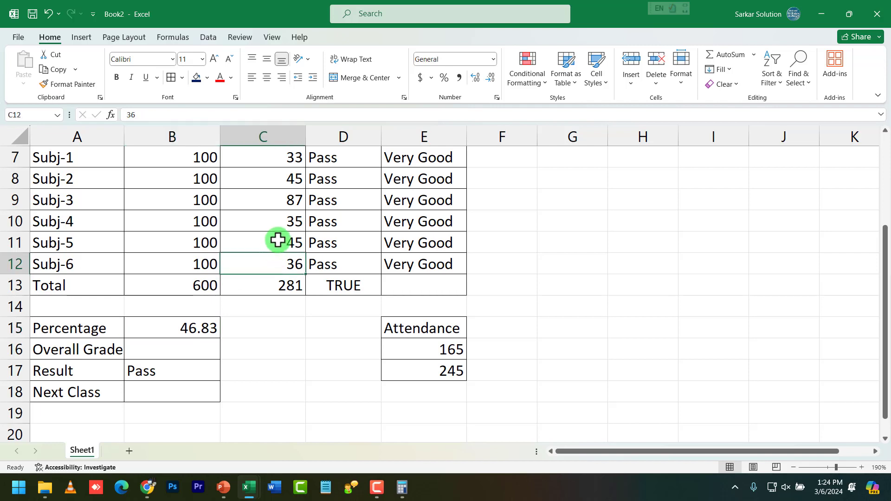
Step: Test the Percentage formula by setting the Subj-5 obtained marks in C11 first to 12 and after that to 0
left_click(279, 239)
type("12")
key("Return")
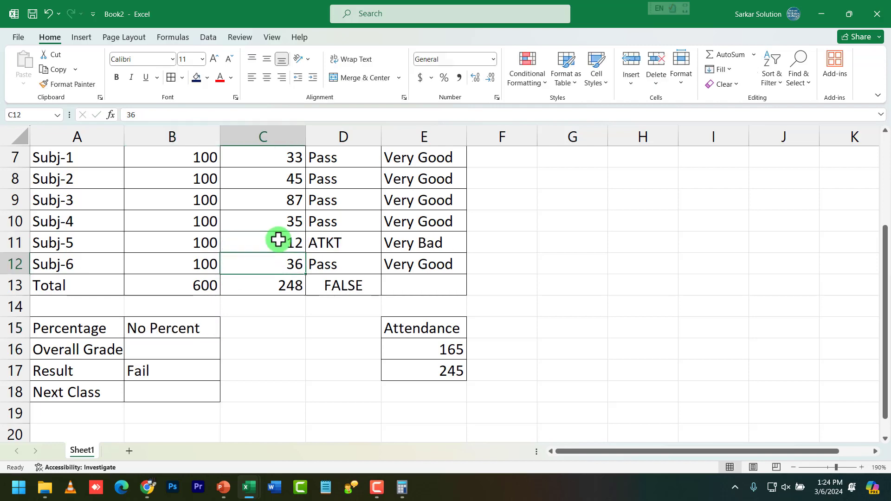
left_click(278, 239)
type("0")
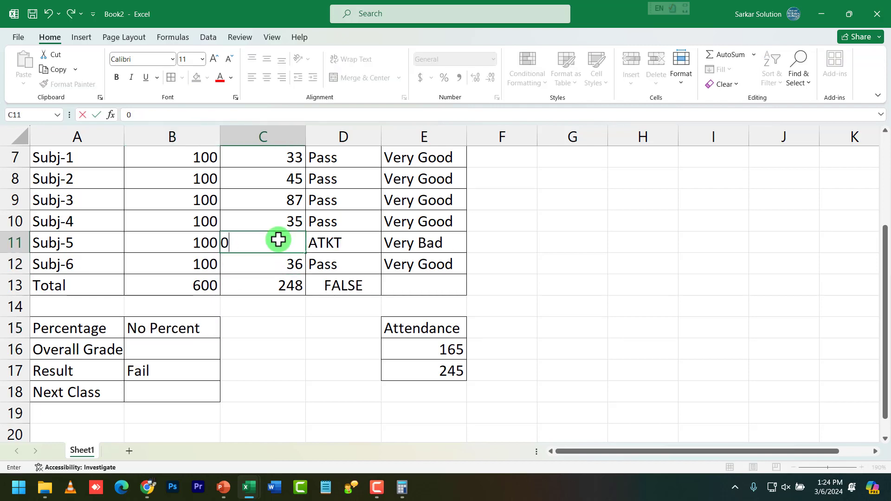
key("Return")
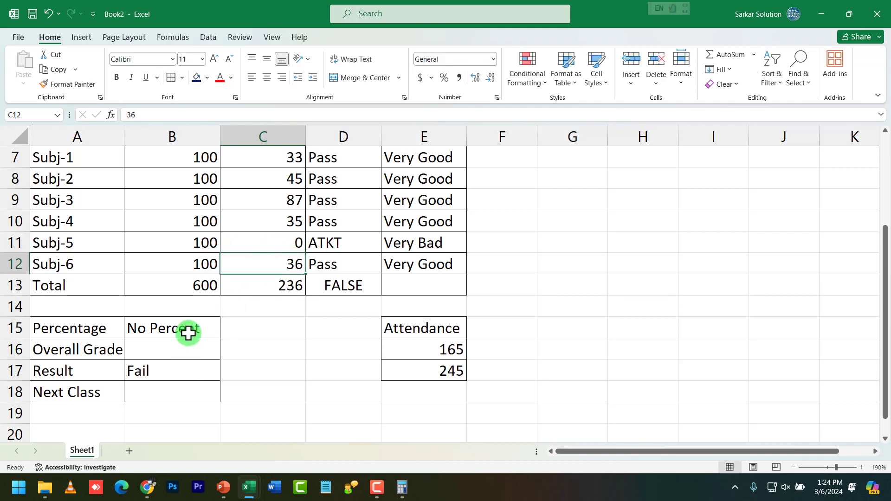
Step: Set the Subj-5 obtained marks in C11 to 99 and check the Percentage in B15
left_click(280, 229)
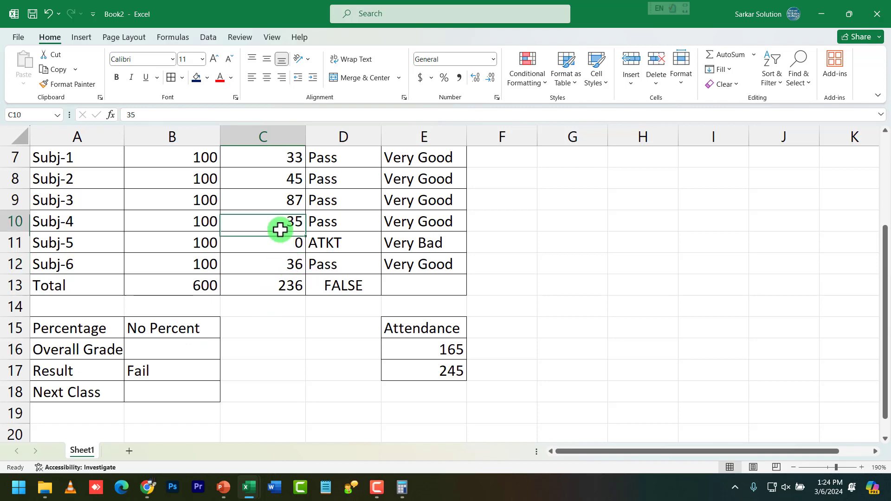
left_click(283, 242)
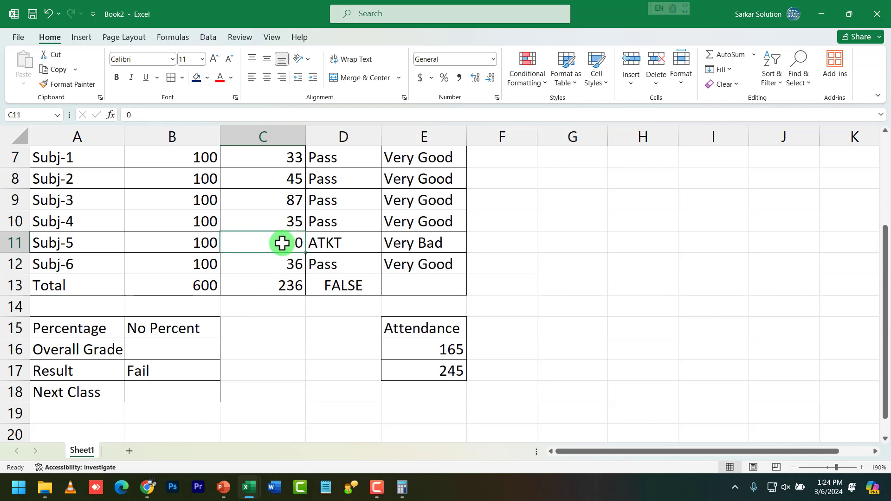
type("99")
key("Return")
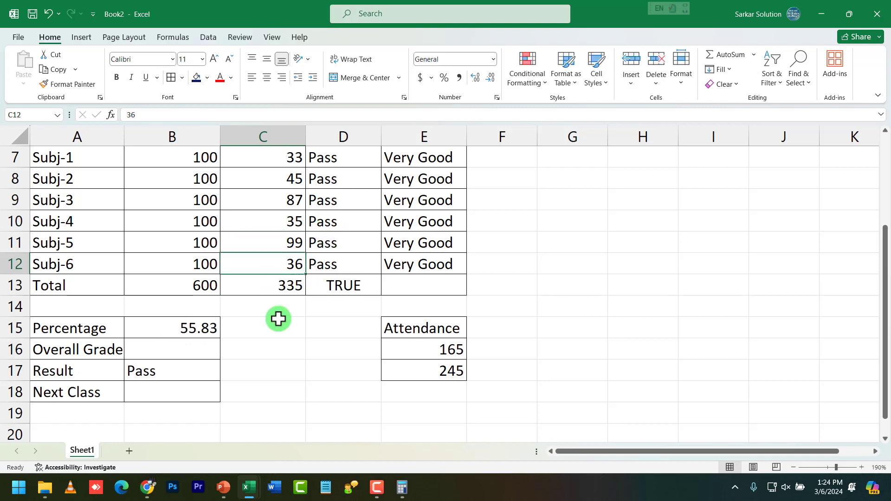
left_click(158, 326)
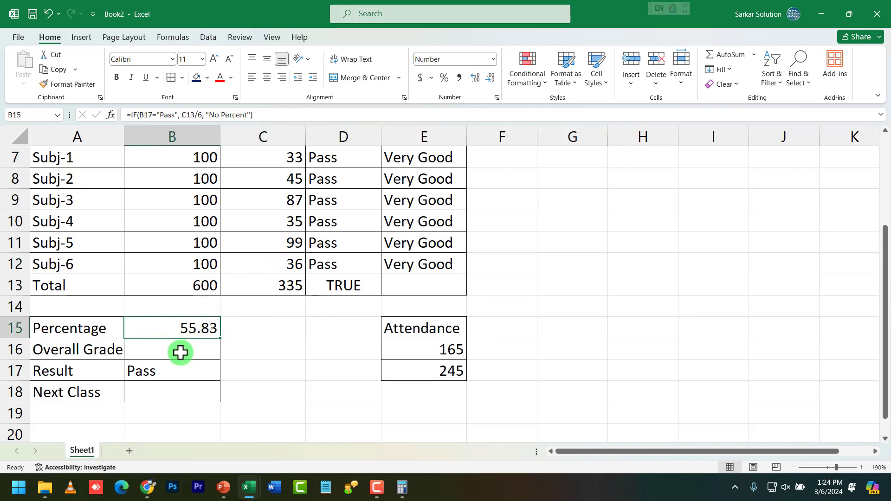
left_click(162, 391)
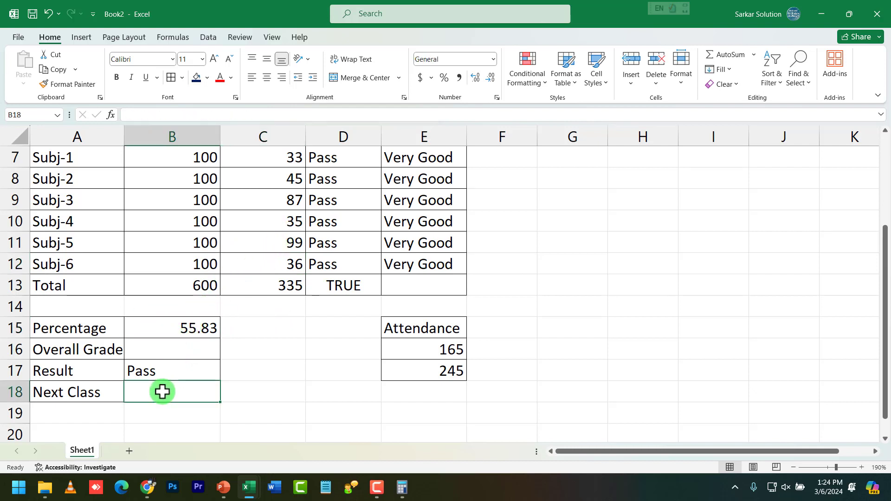
left_click(145, 354)
left_click(154, 394)
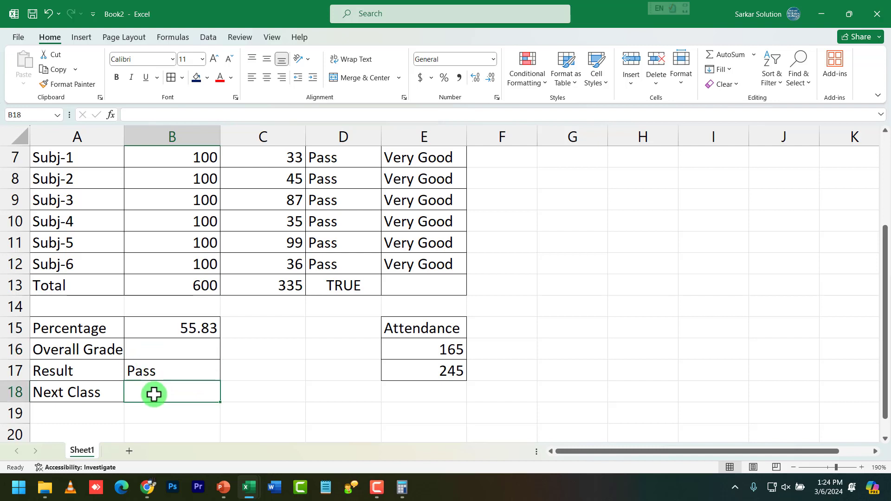
left_click(152, 372)
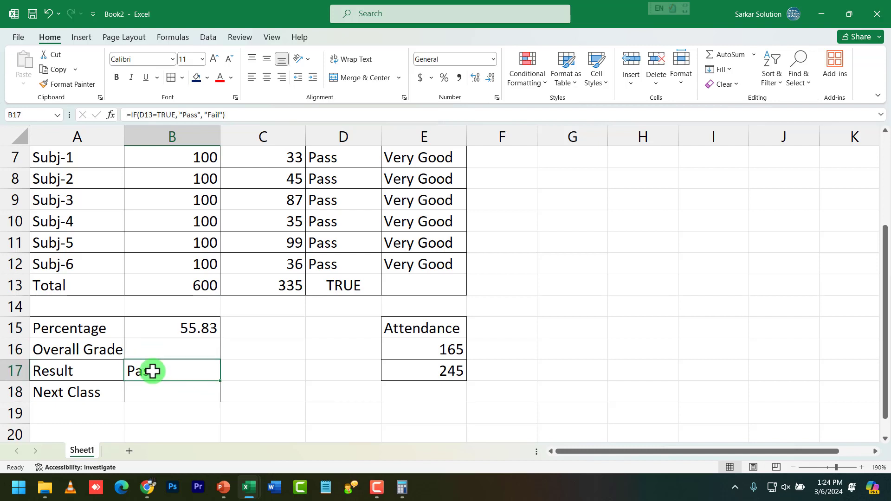
Step: Enter the Next Class formula =IF(B17="Pass", "9", "Acche se Padh Lo") in B18
left_click(157, 385)
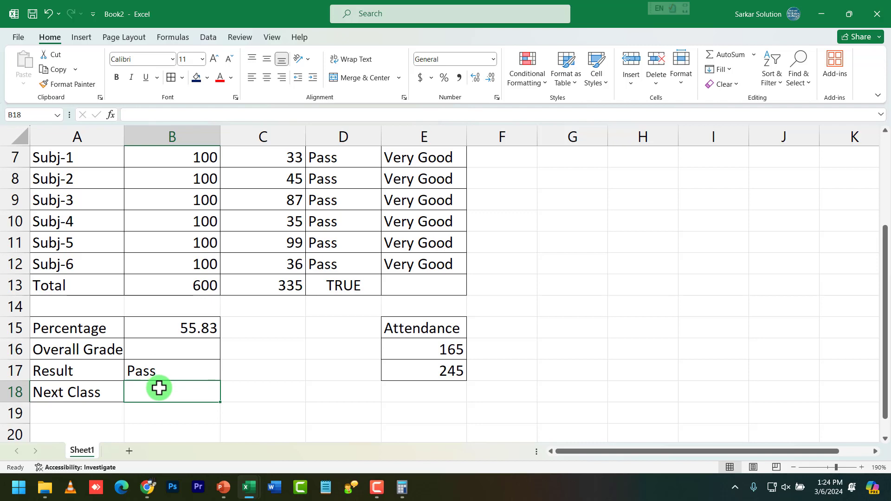
type("=if")
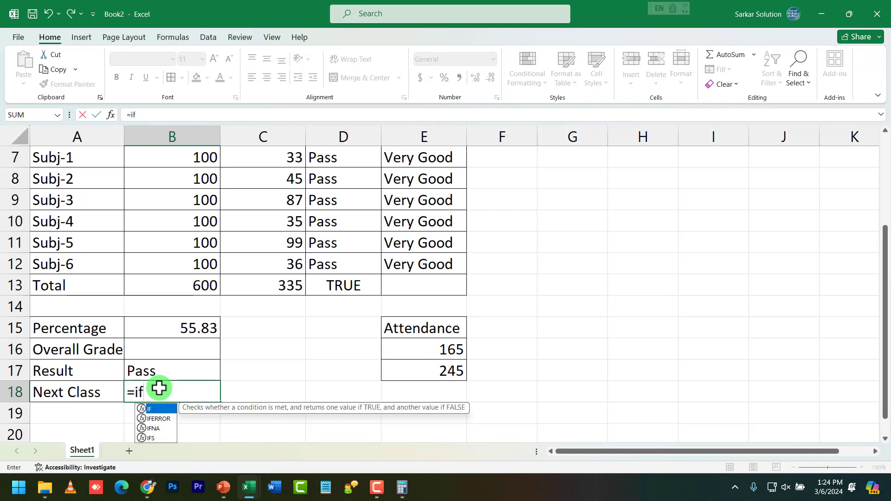
type("(")
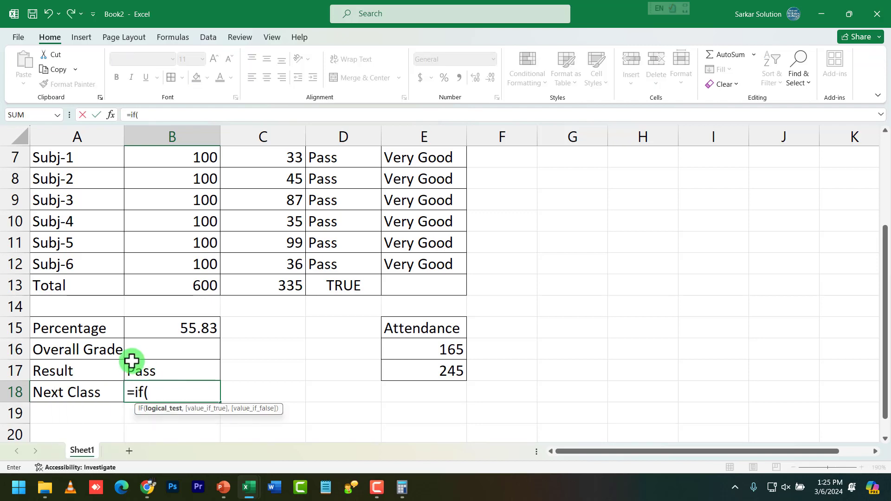
type("b17")
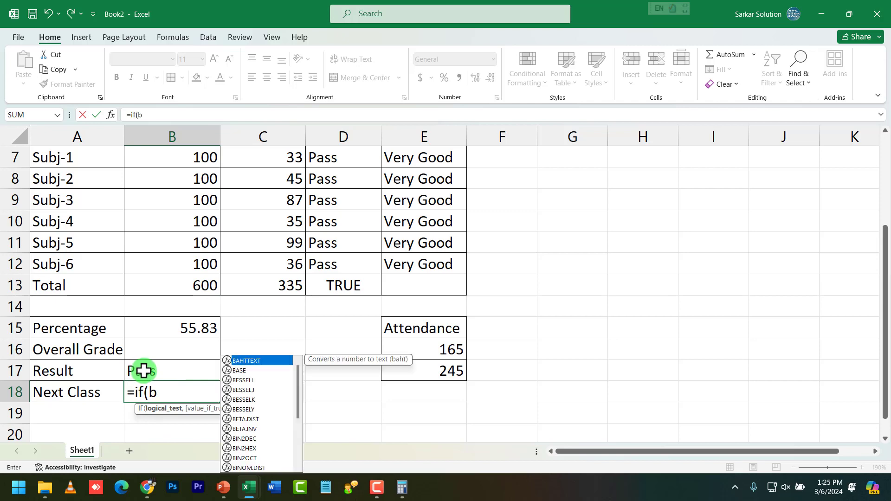
type("\"P")
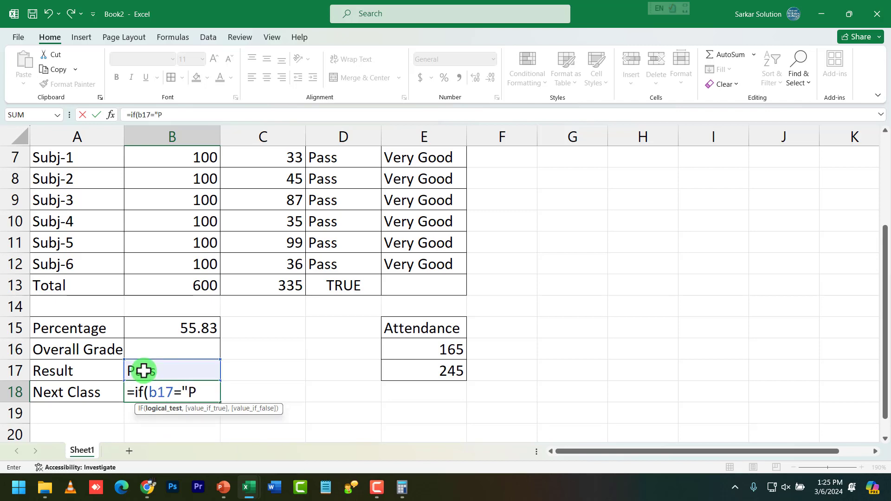
type("ass\", \"")
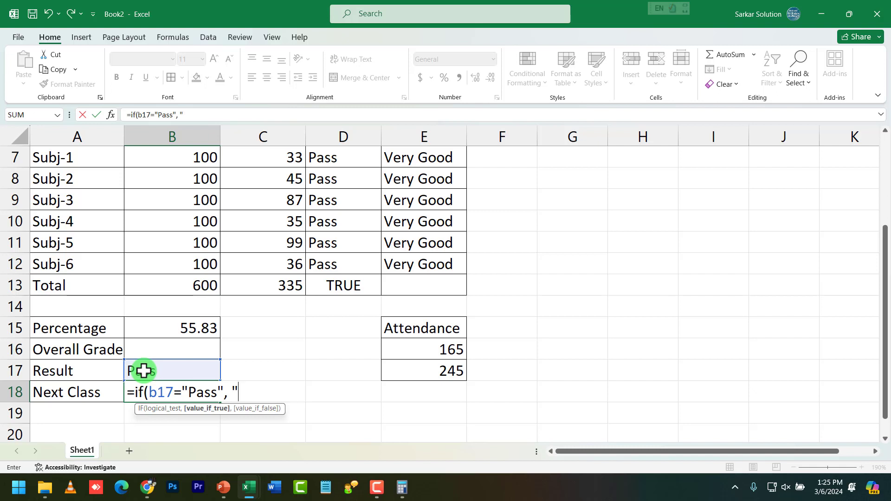
type("9")
key("BackSpace")
type("9")
key("BackSpace")
key("BackSpace")
type("\"9")
key("BackSpace")
type("9\", \"")
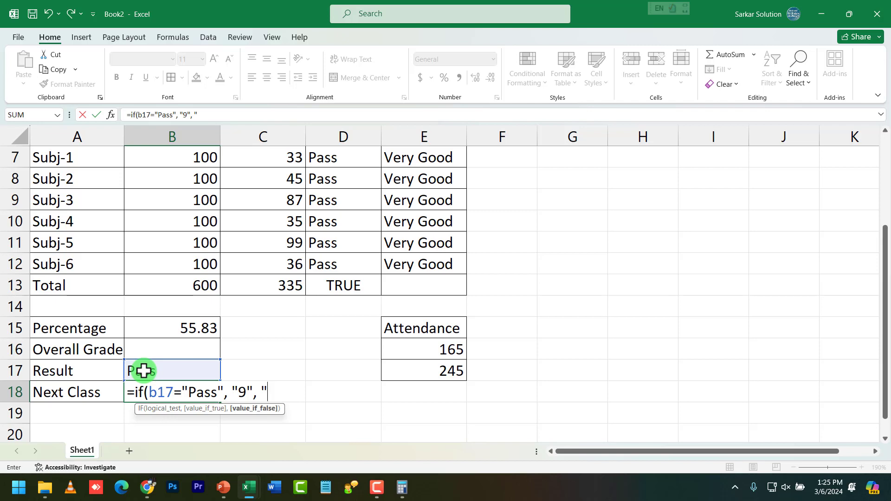
type("Acche se Padh Lo")
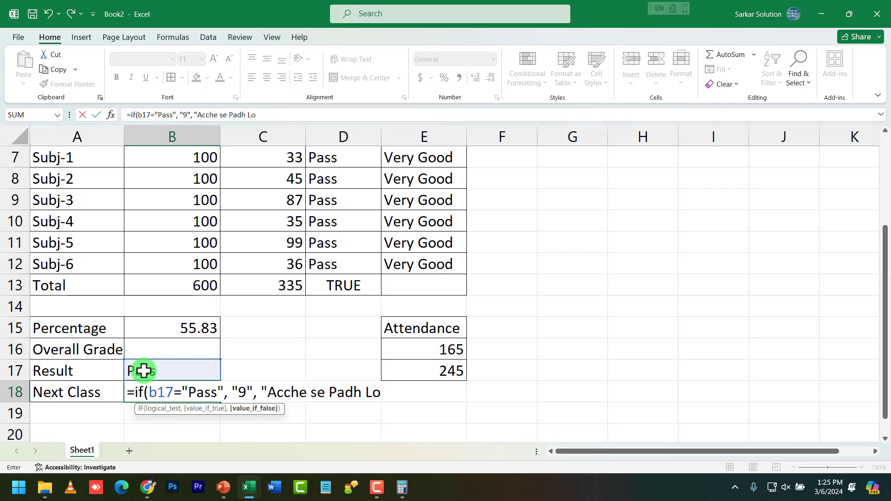
type("\")")
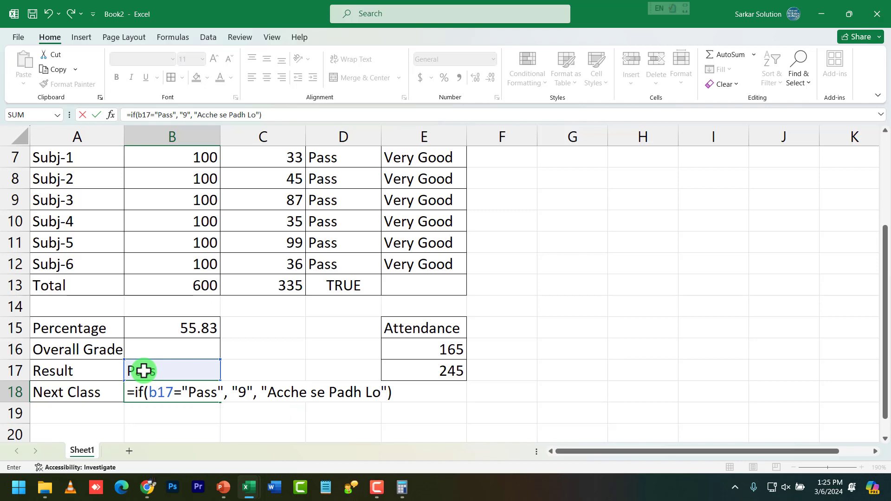
key("Return")
left_click(155, 392)
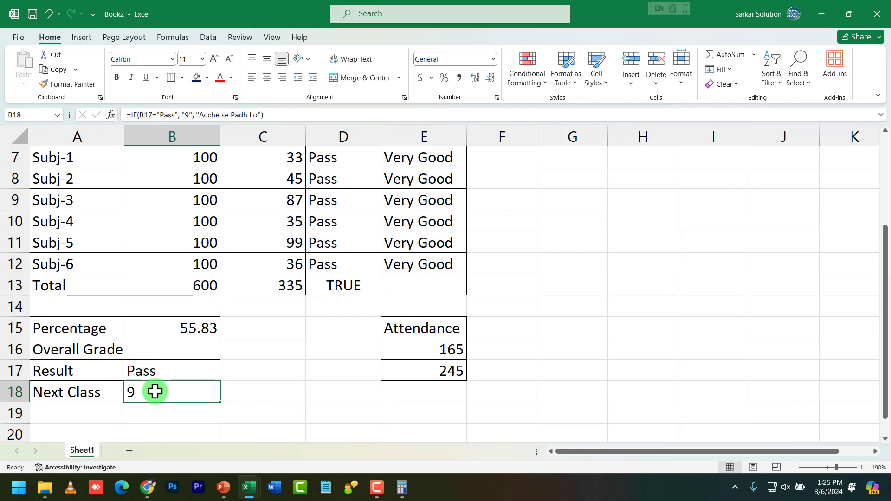
Step: Test the Next Class and Percentage formulas by setting the Subj-6 obtained marks in C12 first to 30 and after that to 35
left_click(294, 261)
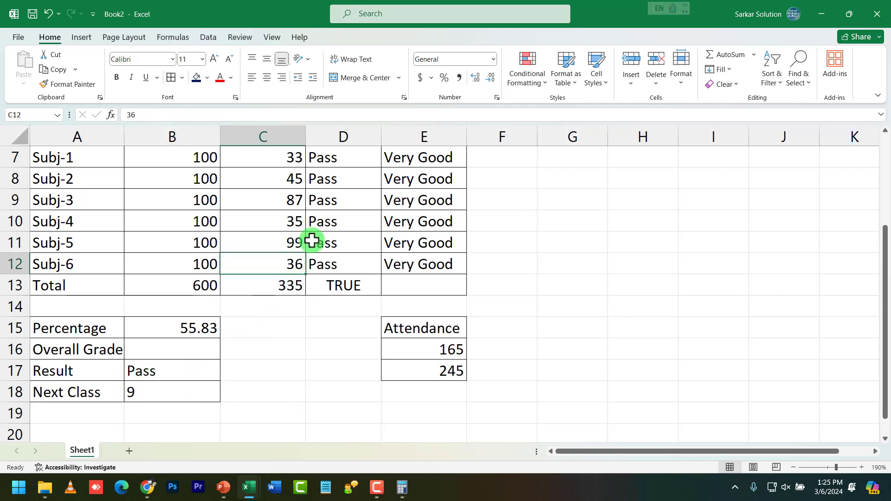
type("30")
key("Return")
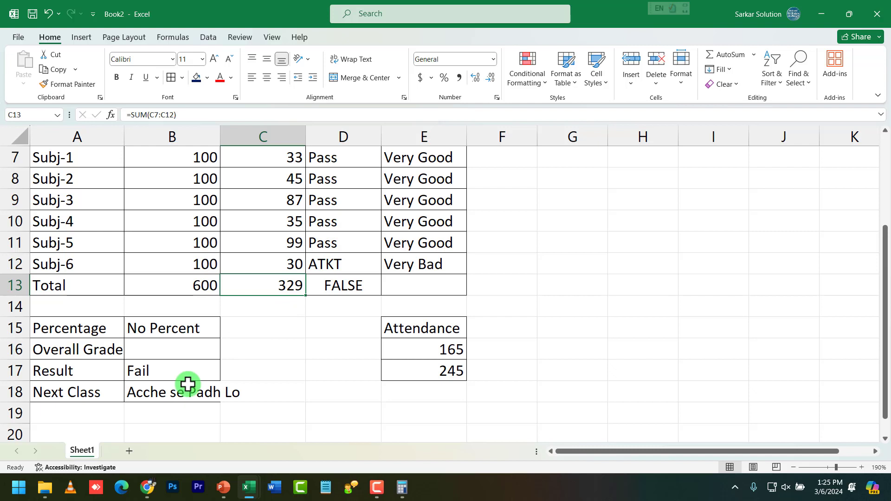
left_click(166, 350)
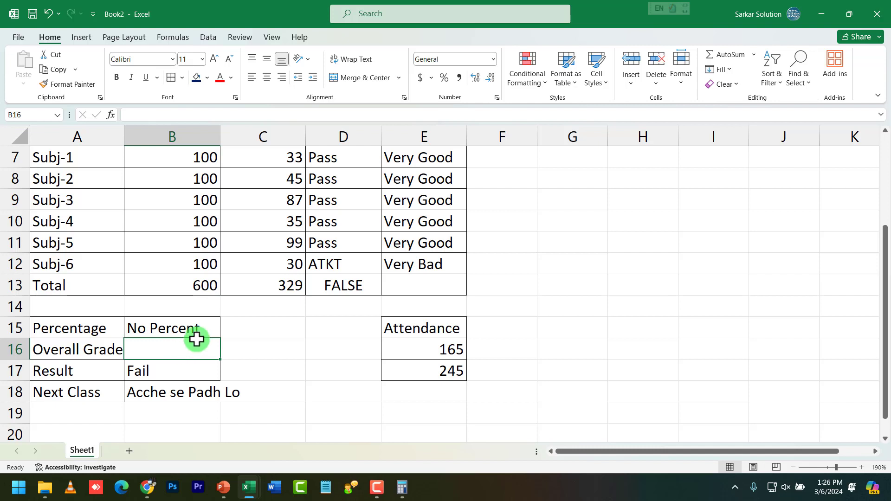
left_click(291, 263)
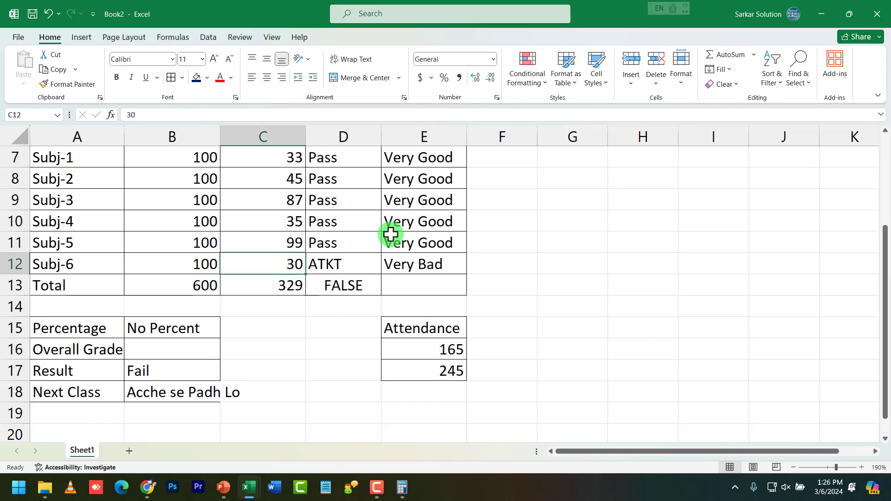
type("35")
key("Return")
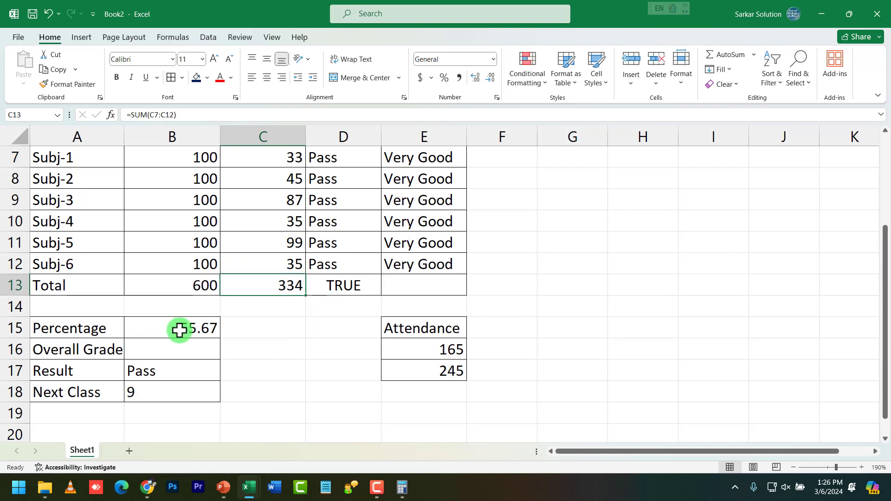
left_click(179, 330)
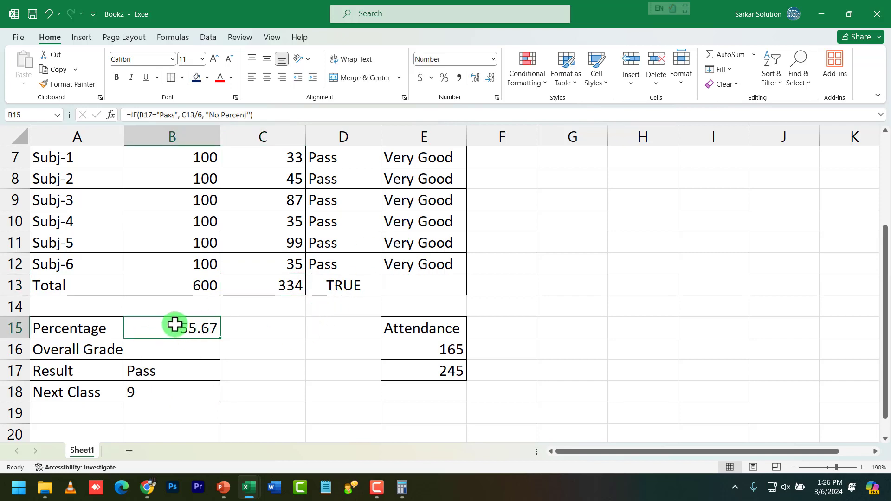
Step: Set the obtained marks to 95 for Subj-1, Subj-2 and Subj-6 and to 85 for Subj-4, and check the Percentage in B15
scroll(269, 217, "up", 1)
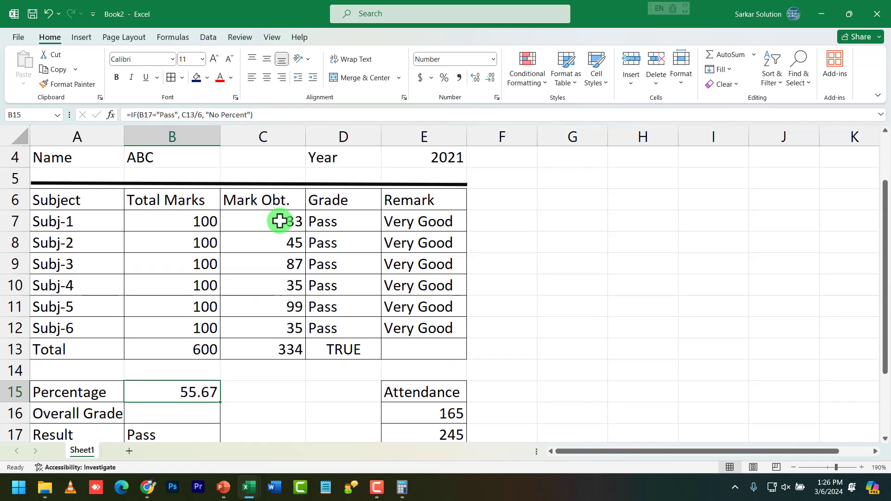
left_click(279, 221)
type("95")
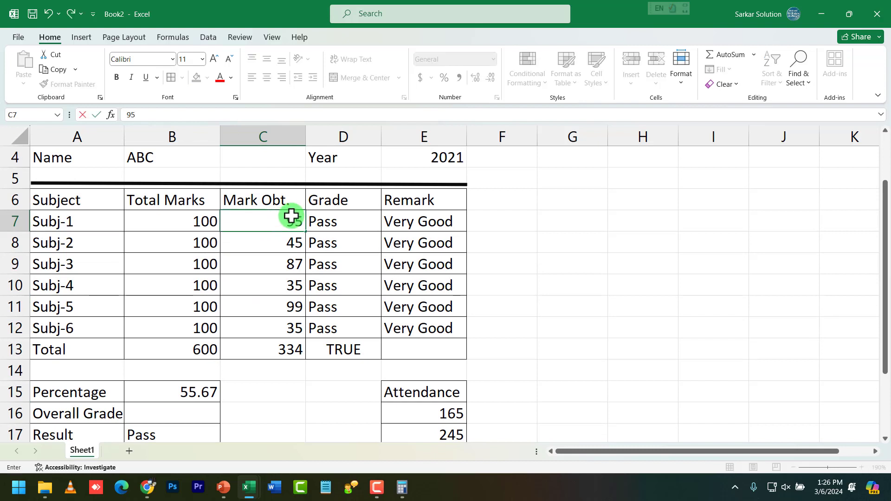
key("Return")
type("95")
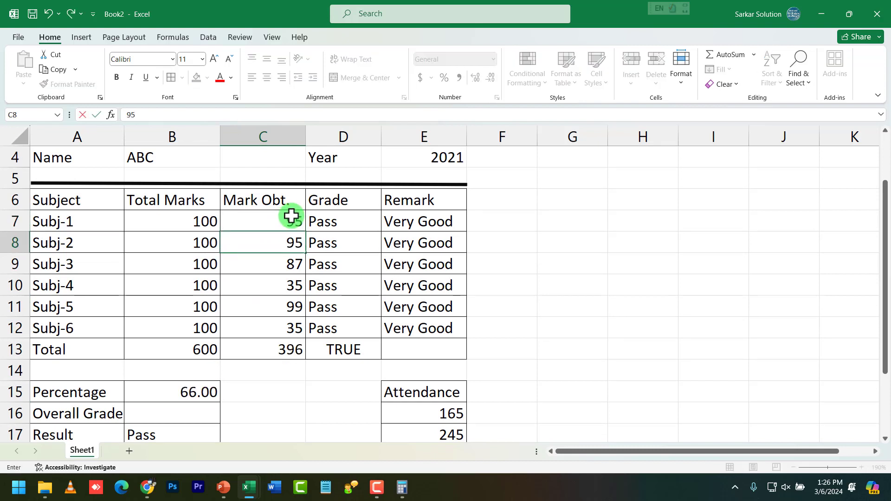
key("Return")
key("Return")
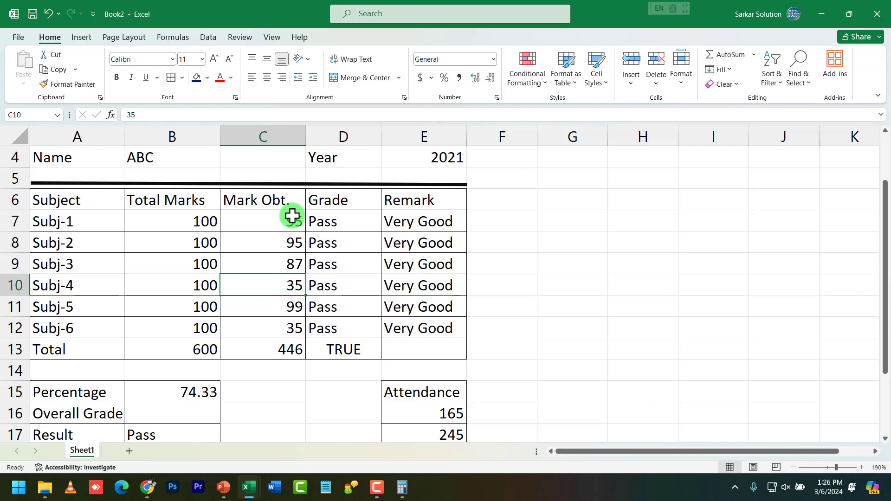
type("85")
key("Return")
key("Return")
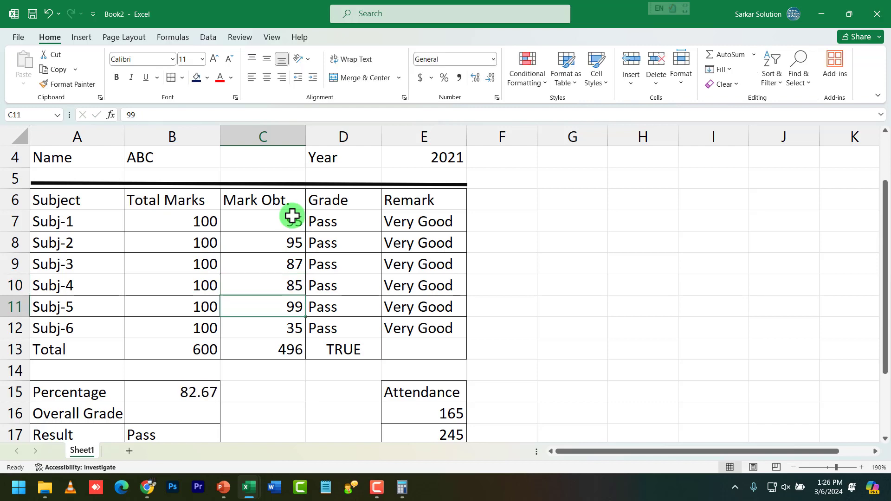
type("95")
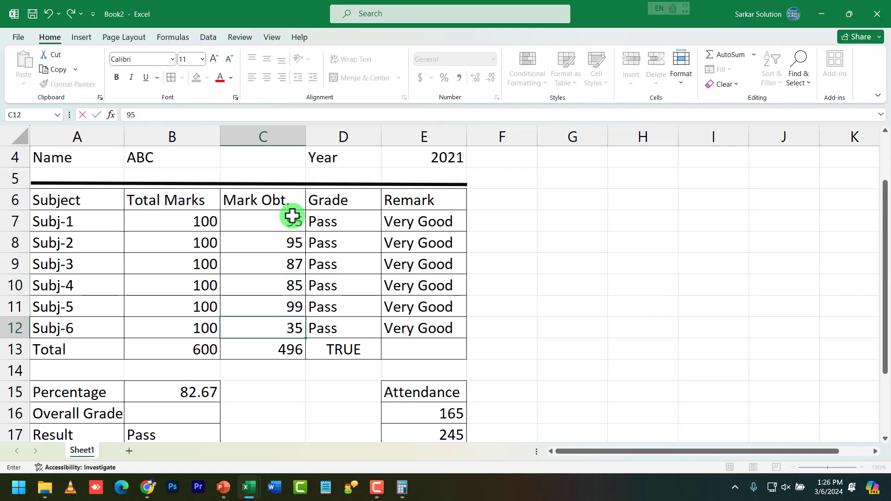
key("Return")
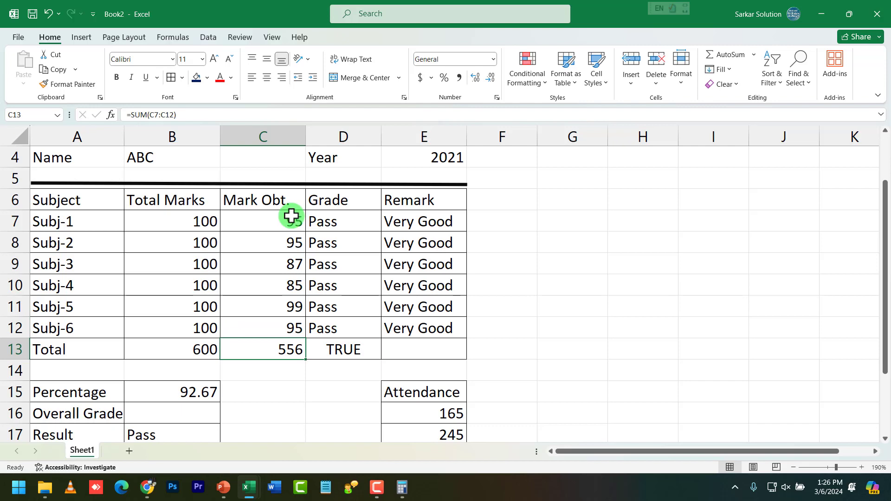
left_click(198, 392)
scroll(197, 390, "down", 1)
left_click(174, 354)
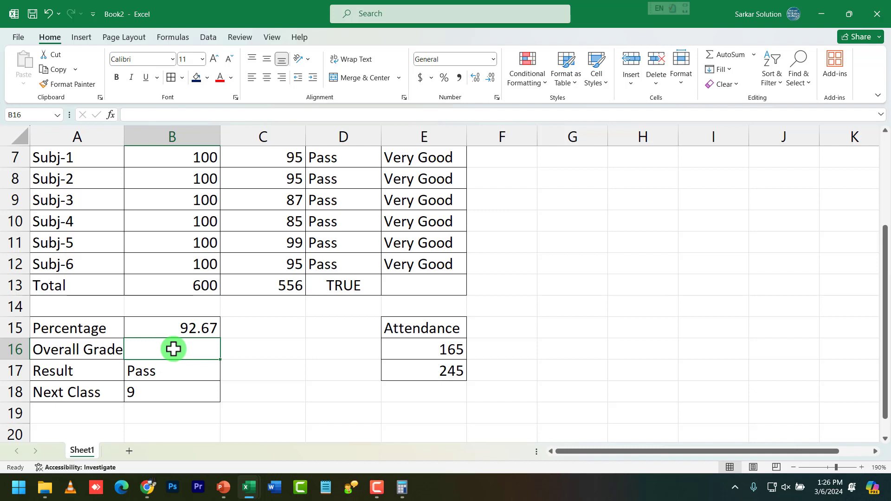
left_click(173, 365)
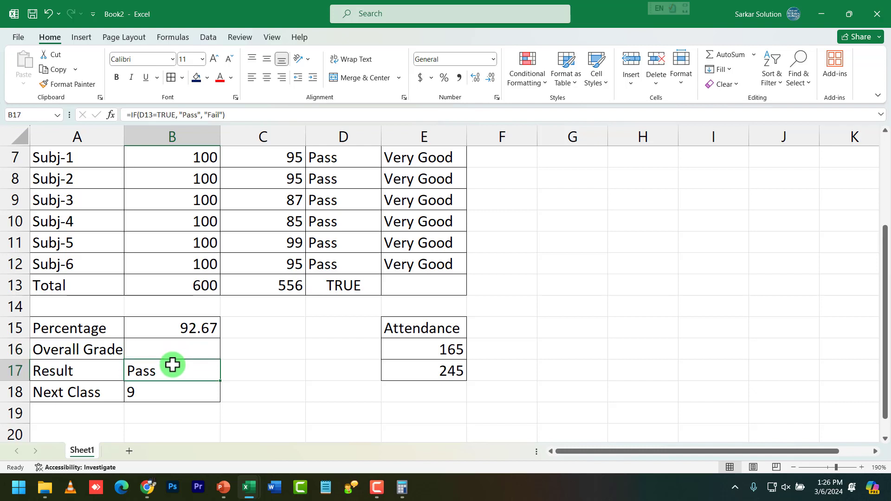
left_click(174, 349)
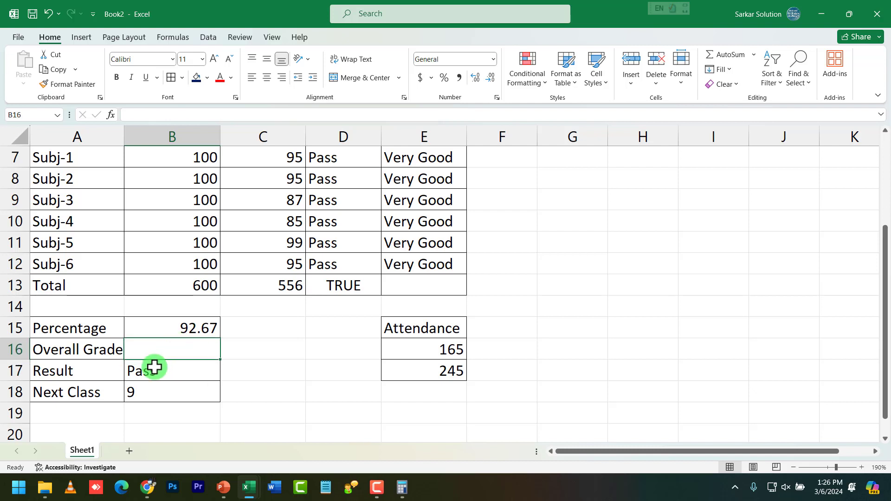
left_click(151, 369)
left_click(160, 352)
left_click(158, 375)
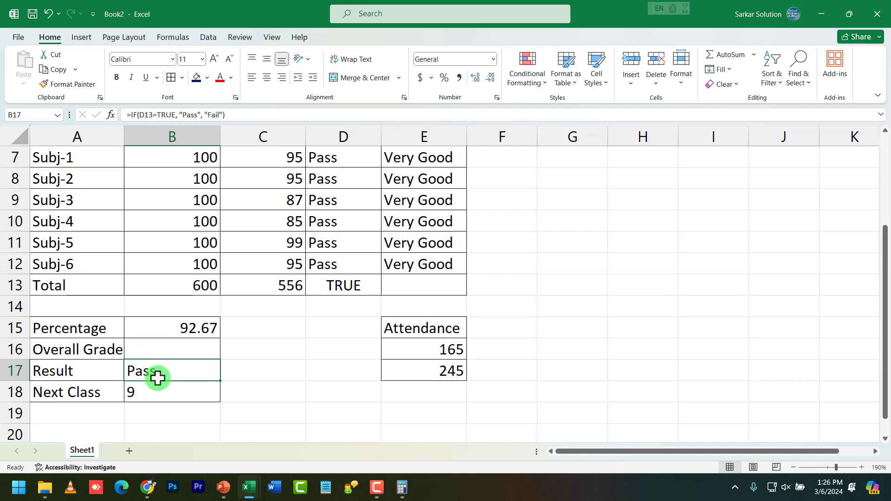
Step: Start the Overall Grade formula in B16 with the outer condition =if(b17="Pass",
left_click(164, 353)
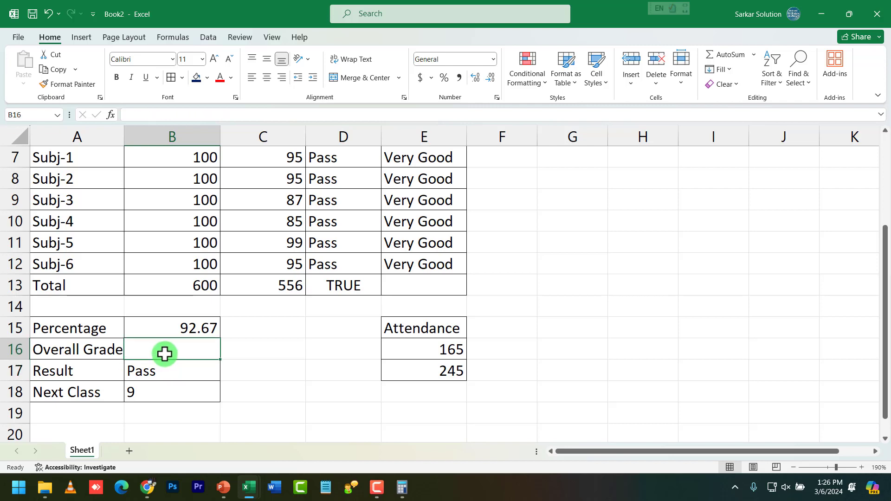
type("=if")
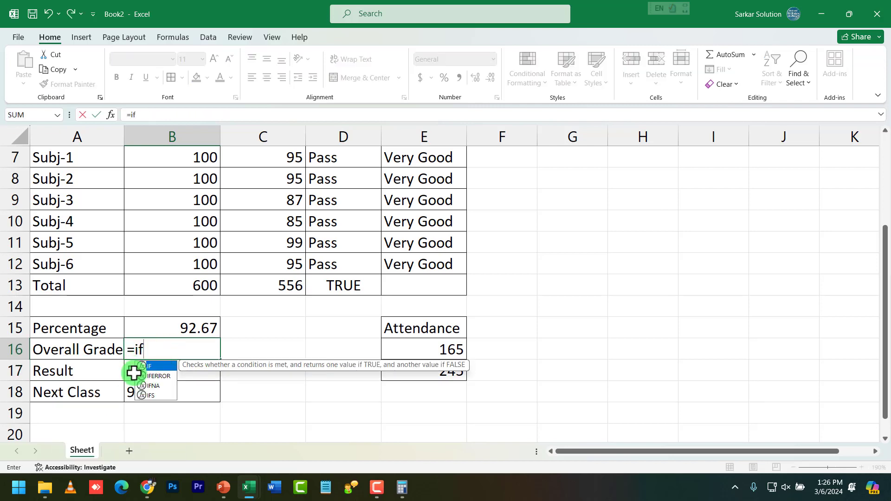
type("b")
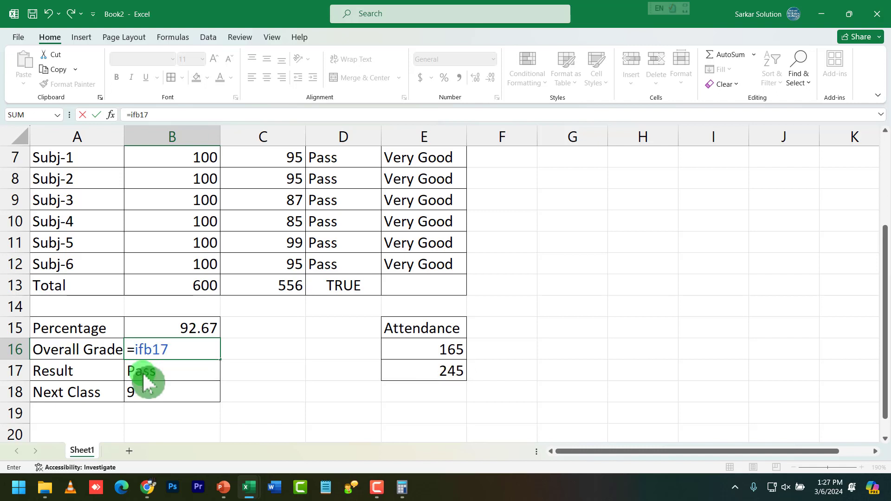
type("17")
key("BackSpace")
key("BackSpace")
key("BackSpace")
type("(b")
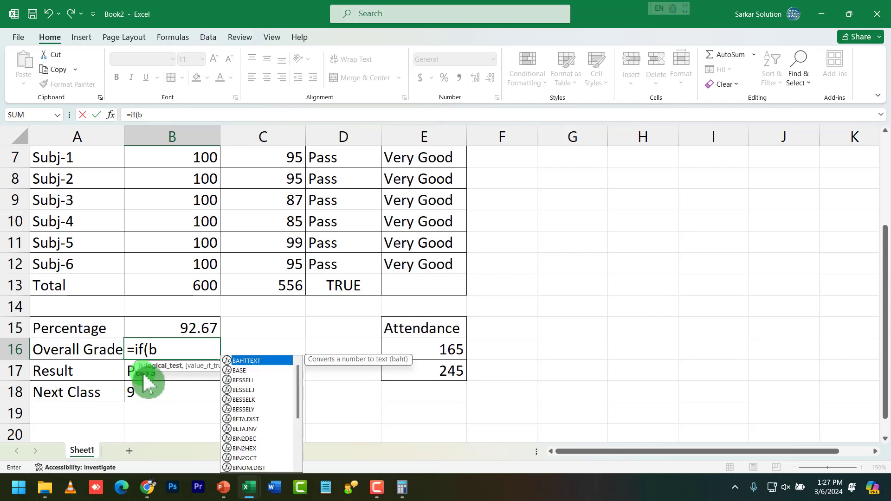
type("17=\"Pas")
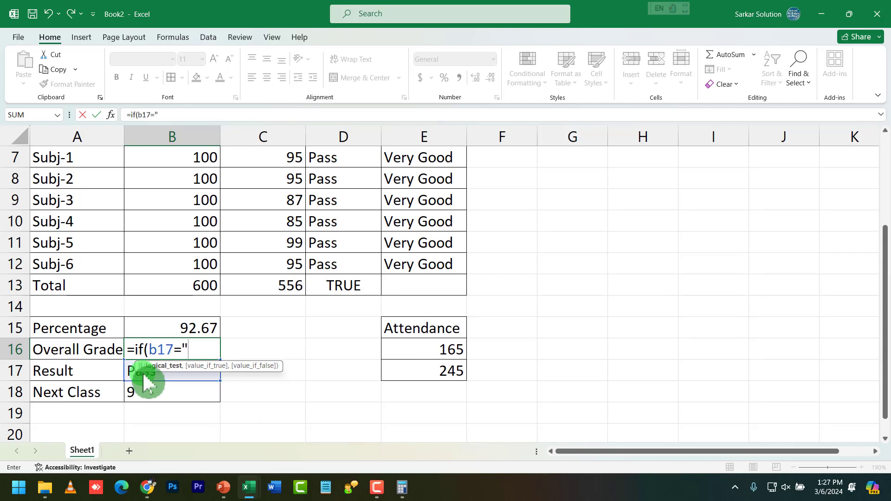
key("BackSpace")
key("BackSpace")
key("BackSpace")
type("Pass\",")
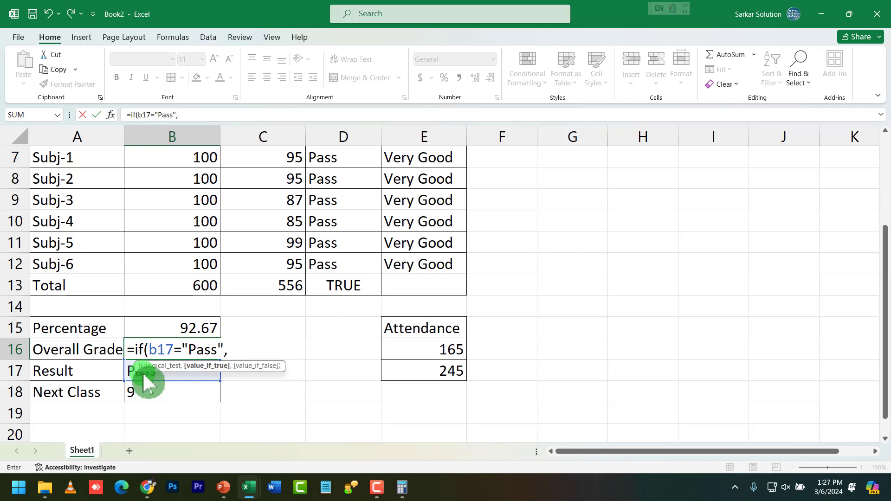
Step: Nest IF conditions in the B16 formula giving "A" for b15>=75 and "B" for b15>=60
type("if(b15>=75, \"A\"")
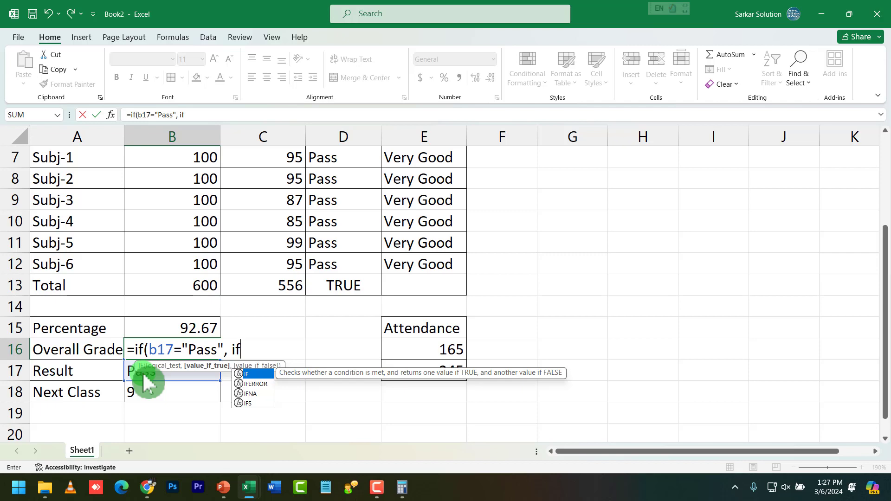
type("(")
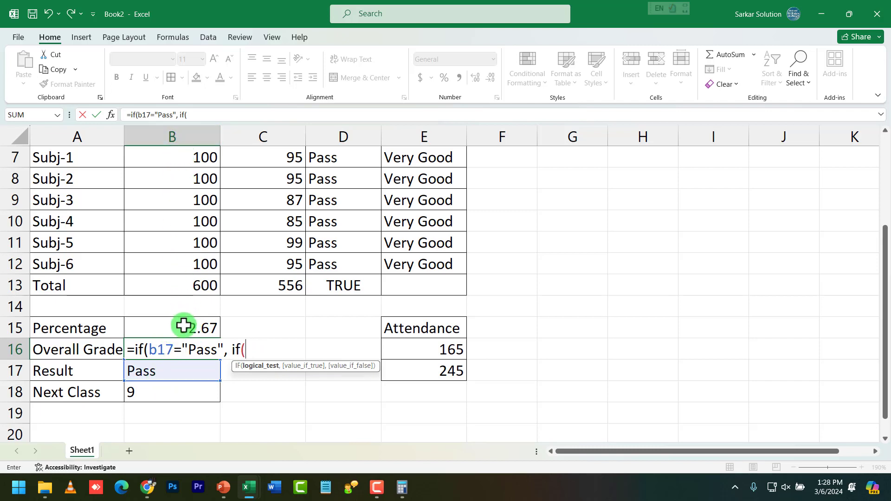
type("b15")
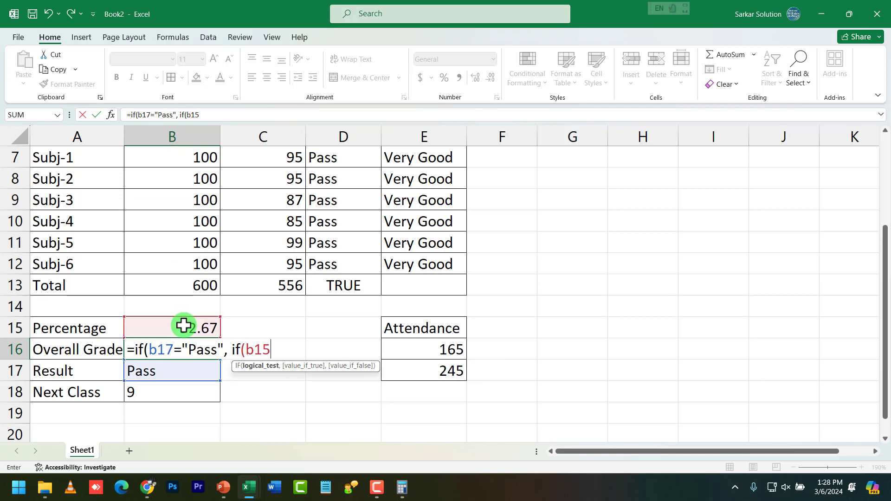
type(">=75,")
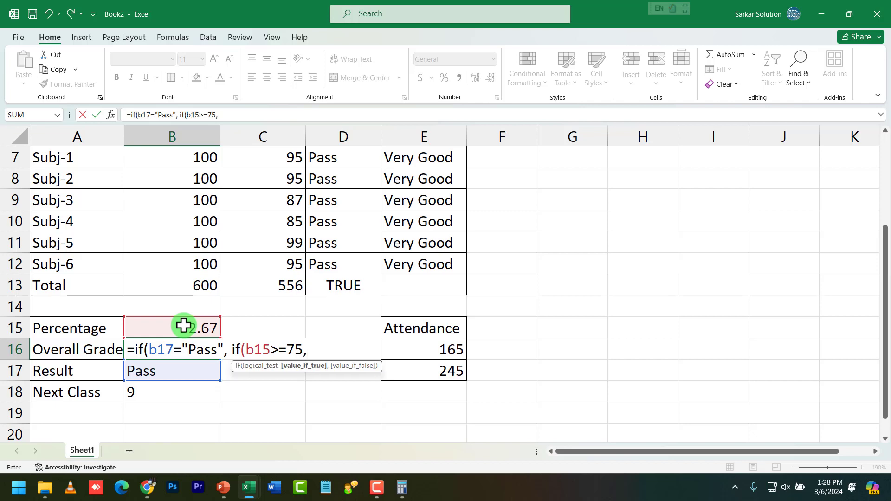
type(" \"A\" i(")
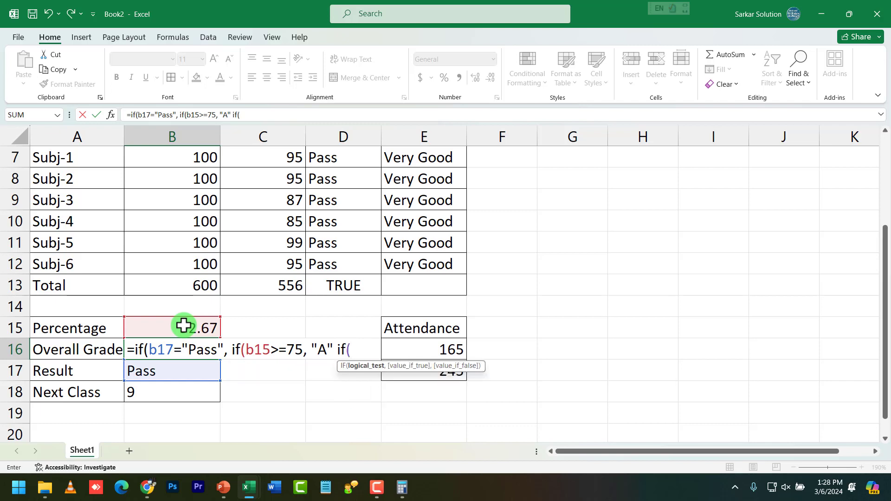
type("b15")
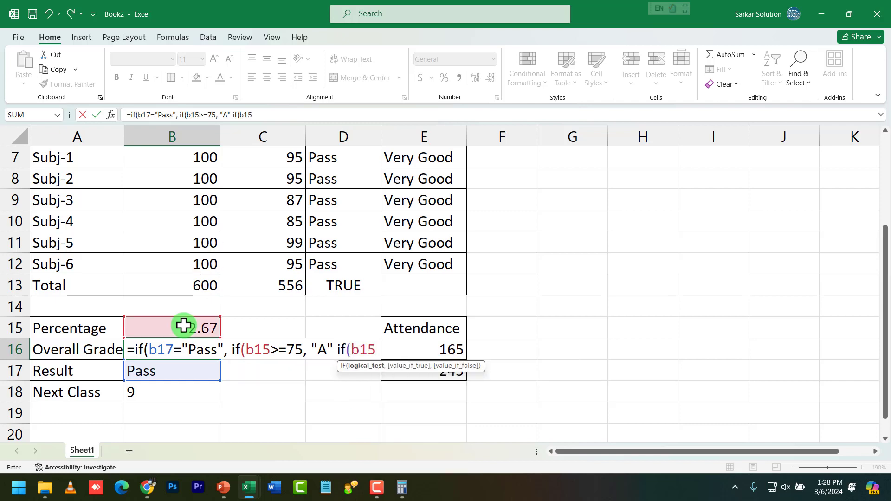
type(">=60")
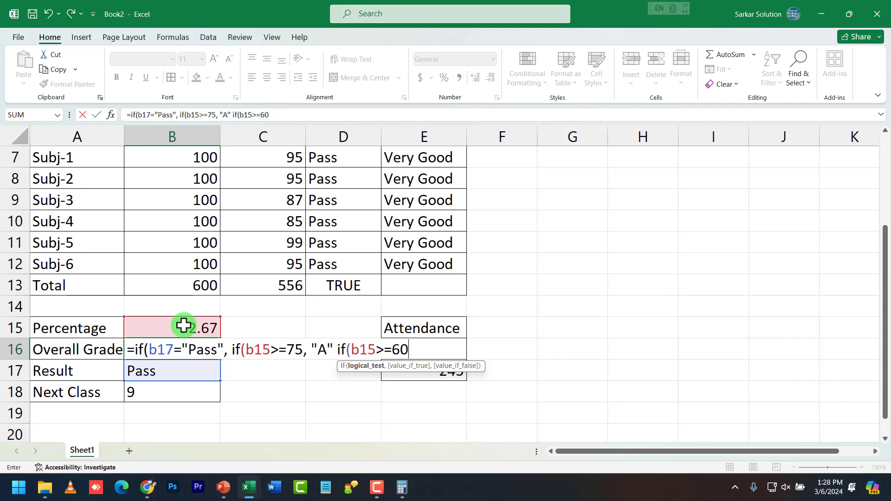
type(", \"B\",")
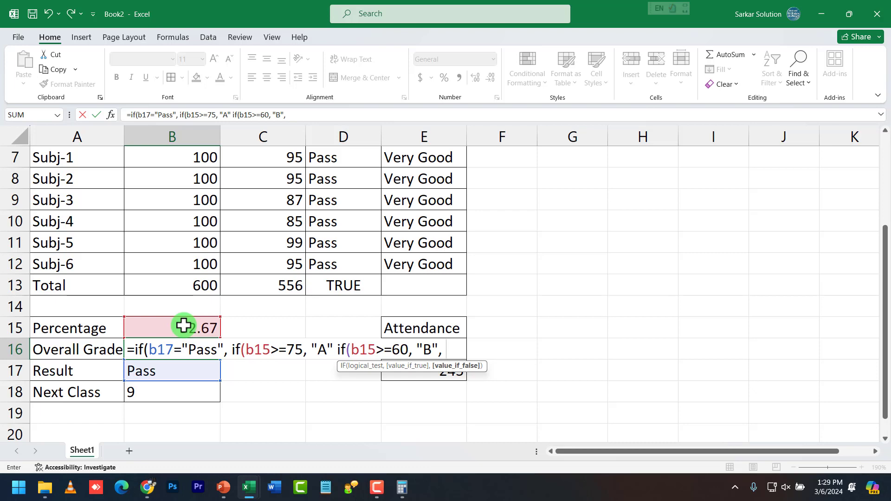
Step: Nest another IF in the B16 formula giving "C" for b15>=50
type("if")
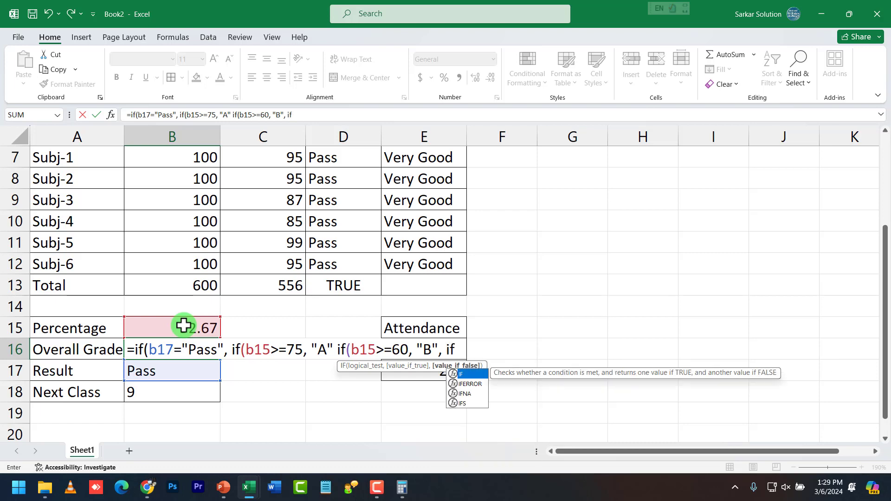
type("(b1")
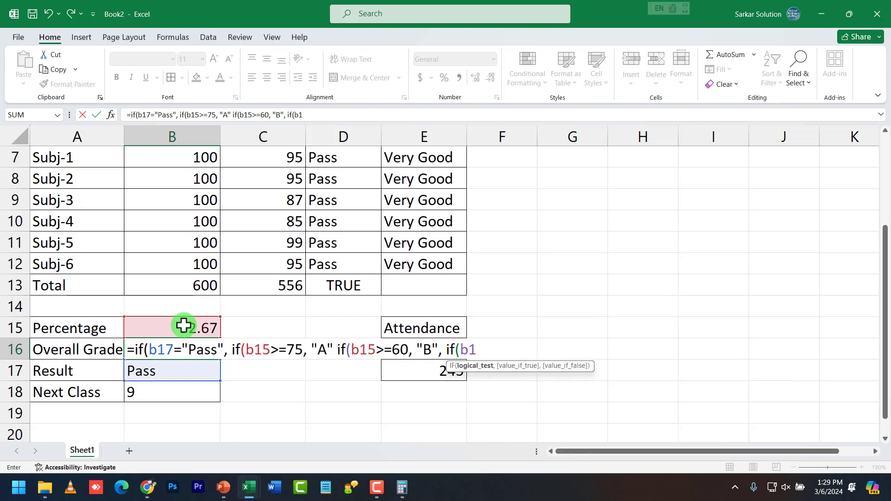
type("5>=")
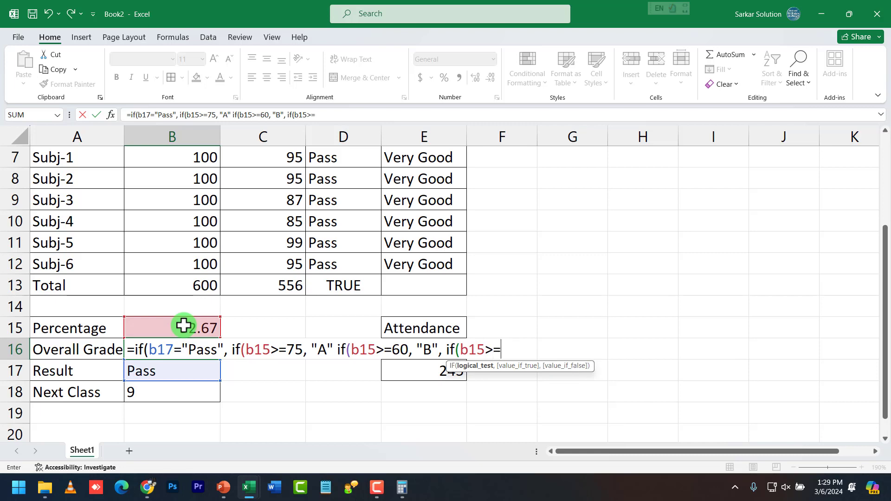
type("50, \"C\"")
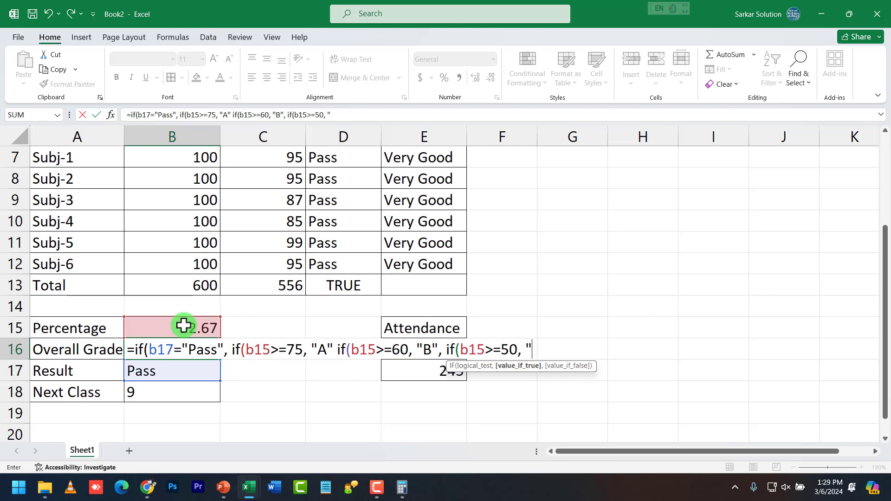
type(",")
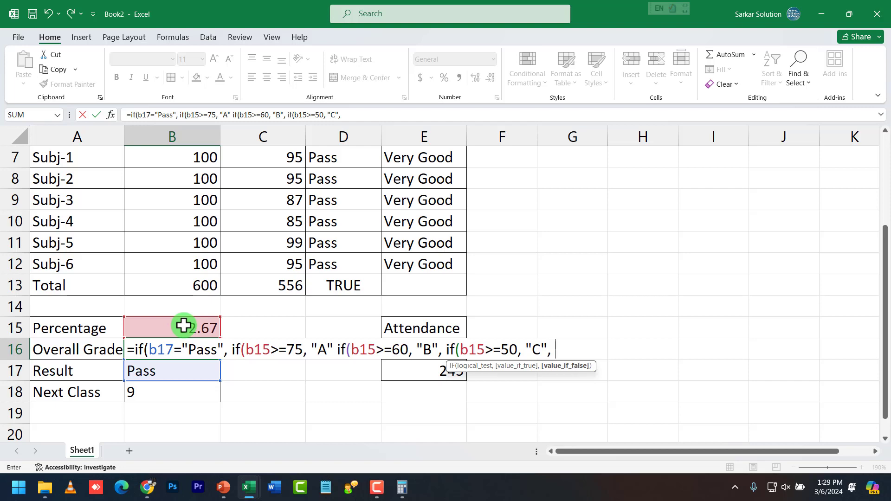
type("\"Only Pass\"")
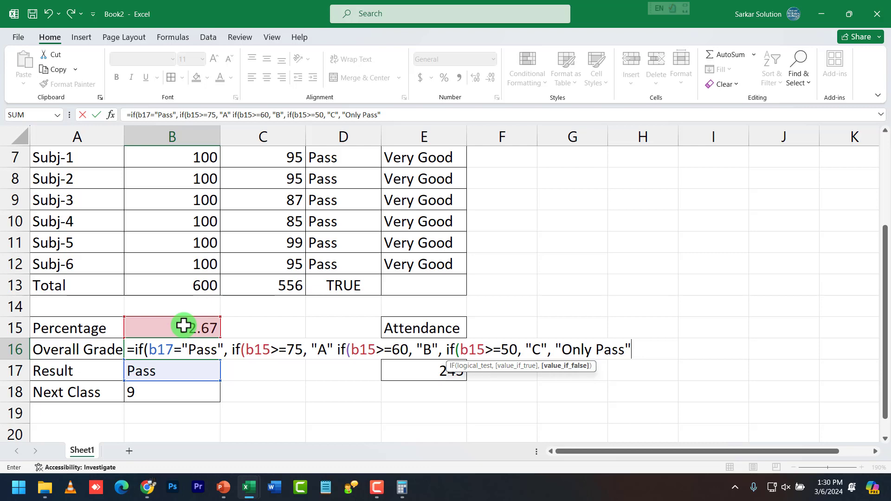
key("BackSpace")
key("BackSpace")
key("BackSpace")
key("BackSpace")
key("BackSpace")
key("BackSpace")
key("BackSpace")
key("BackSpace")
key("BackSpace")
key("BackSpace")
key("BackSpace")
Step: Nest a final IF in the B16 formula giving "D" for b15>=40, otherwise "Only Pass", and close the four nested IFs
type("if")
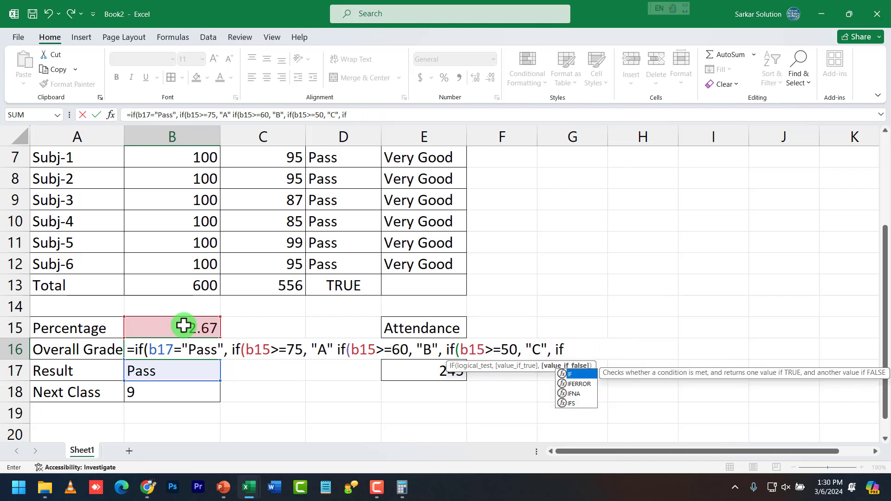
type(" (")
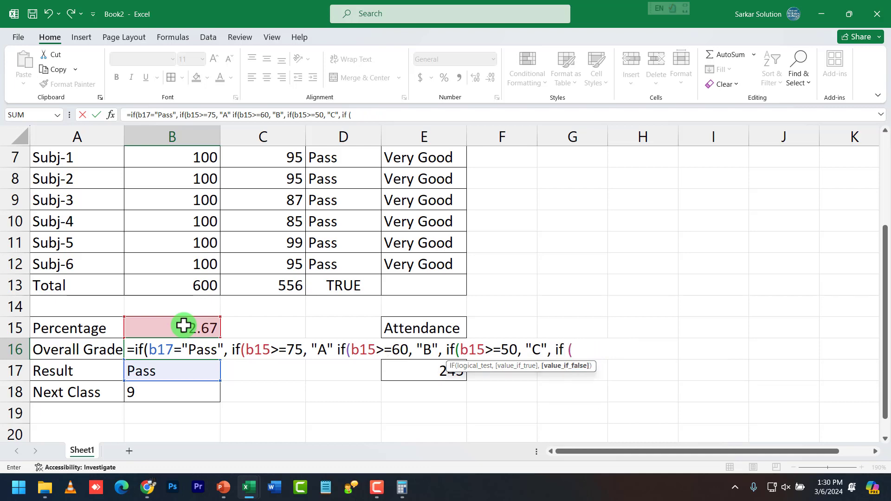
type("b15")
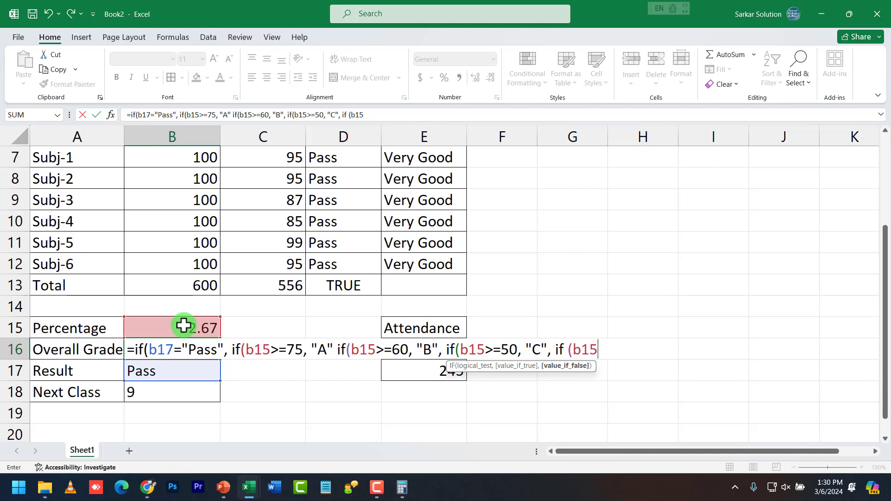
type(">=40, \"D\",")
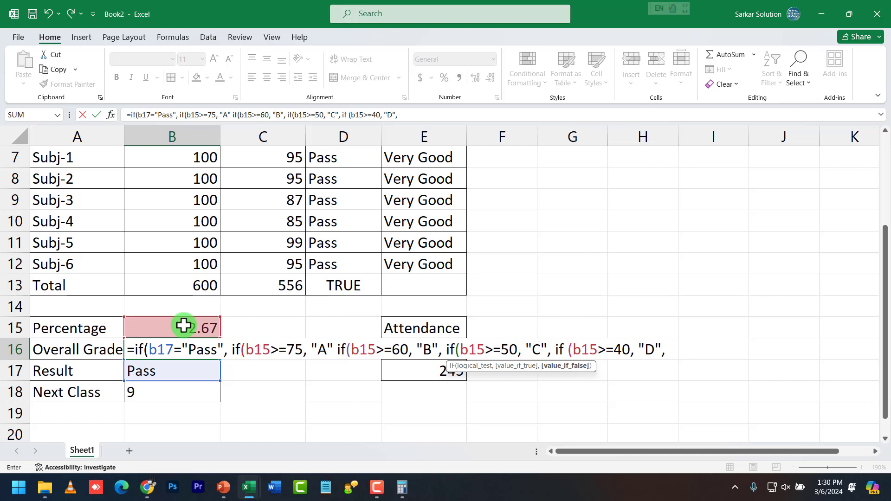
type(" \"Only\"")
key("BackSpace")
type("Pass\"")
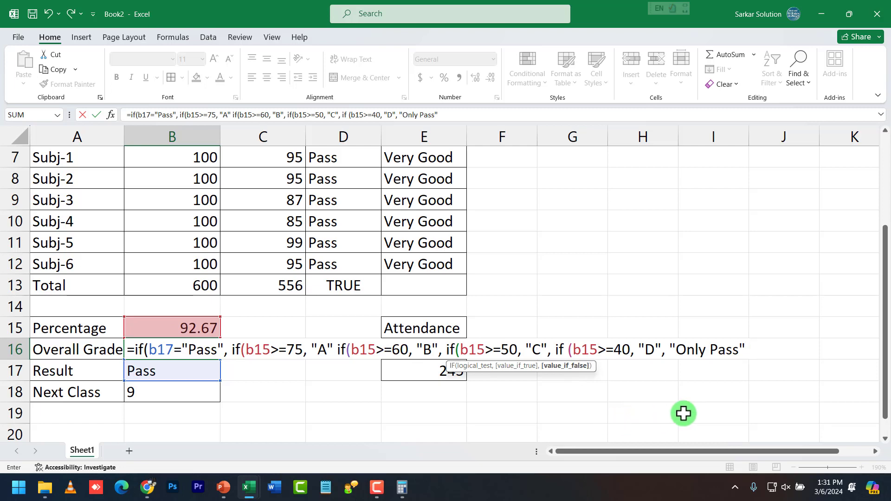
type("))")
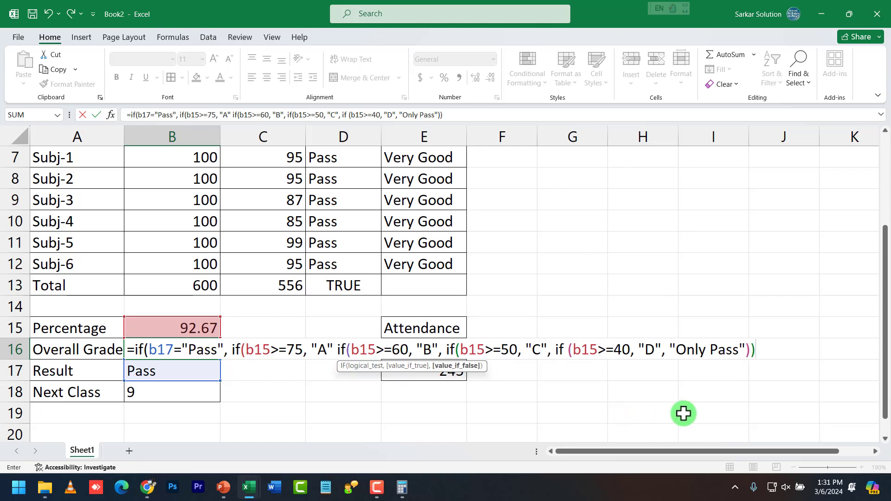
type(")")
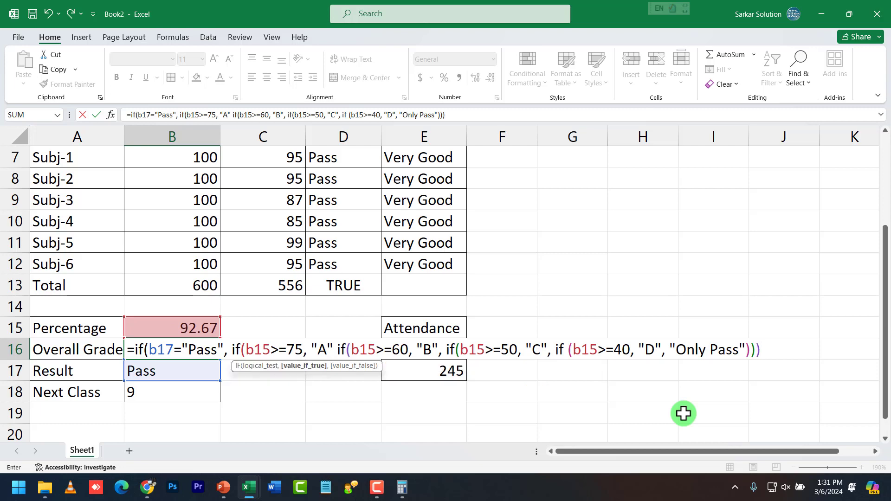
type(")")
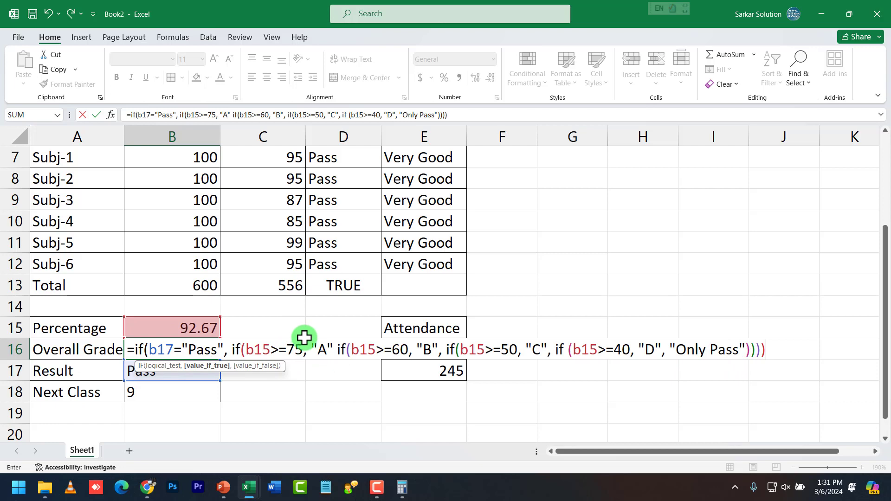
Step: Insert the missing comma after "A" in the B16 formula and retype the closing quote after "D"
left_click(334, 350)
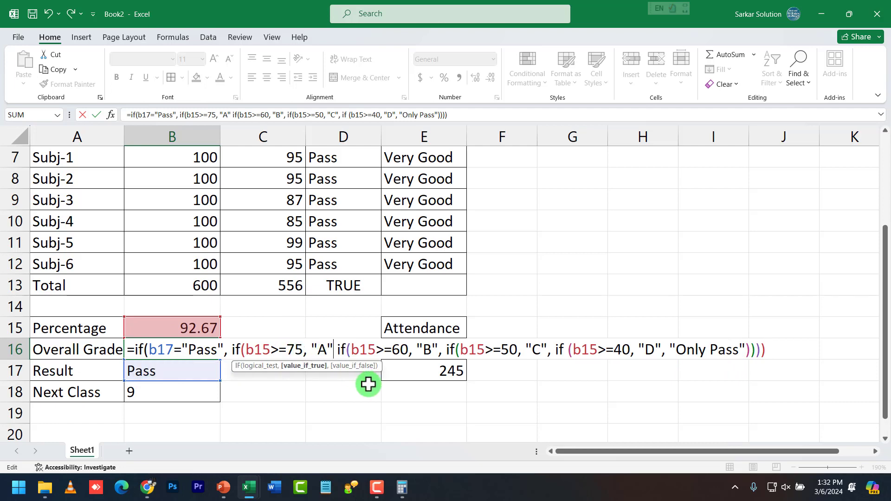
type(",")
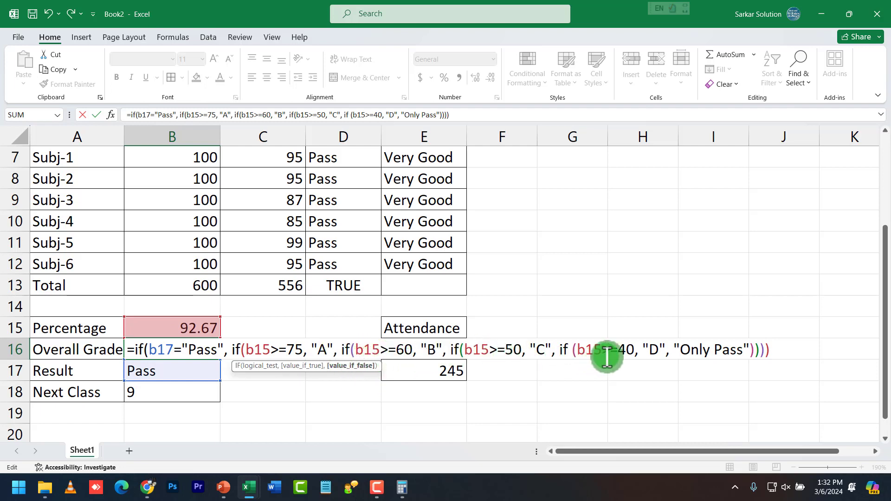
left_click(669, 352)
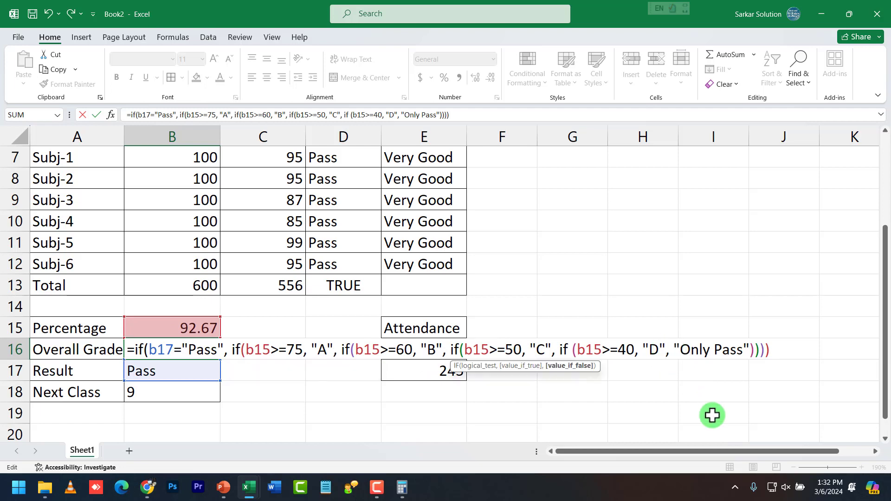
key("BackSpace")
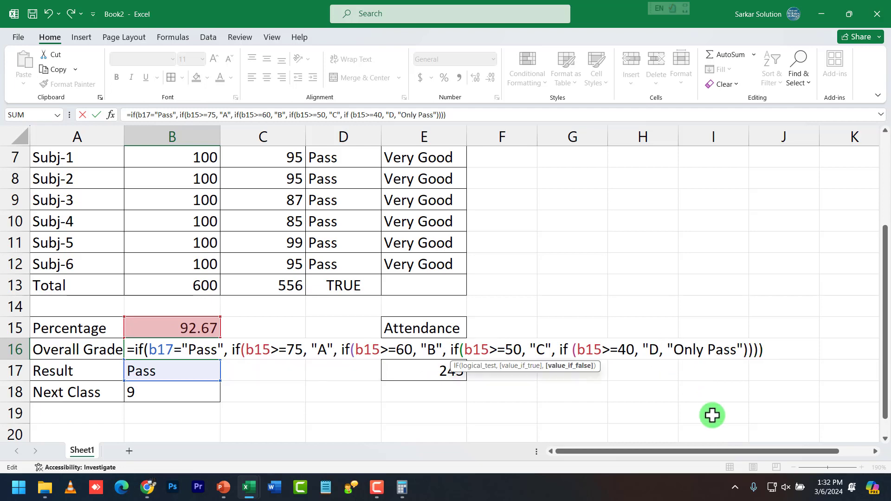
left_click(661, 355)
type("\"")
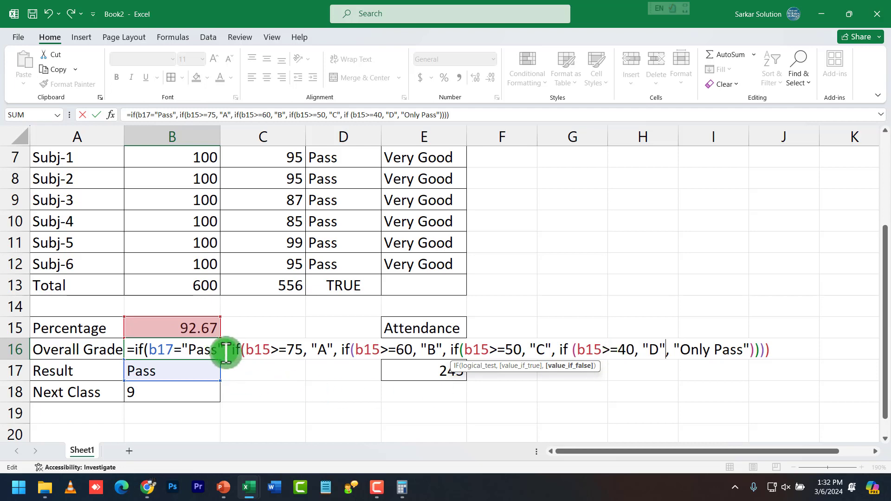
Step: Finish the B16 overall grade formula with "No Grade" as the outer IF's false value, close it and accept the suggested typo correction
left_click(771, 349)
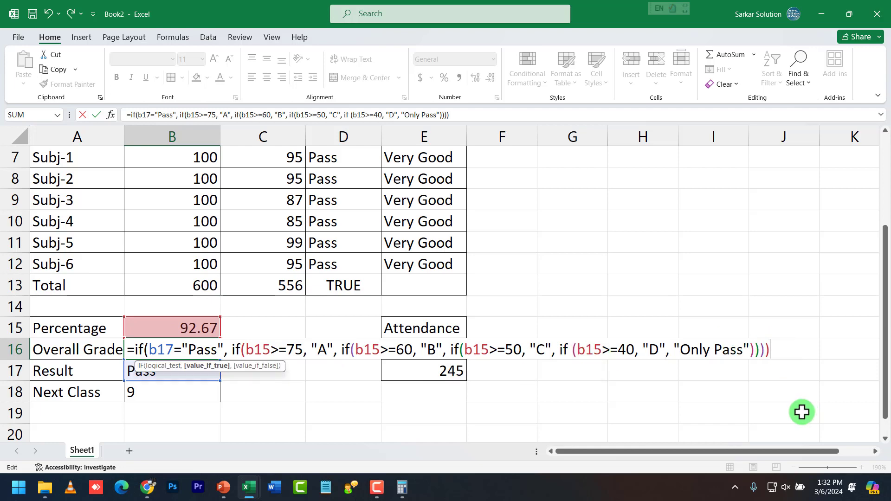
type(", \"")
type("N")
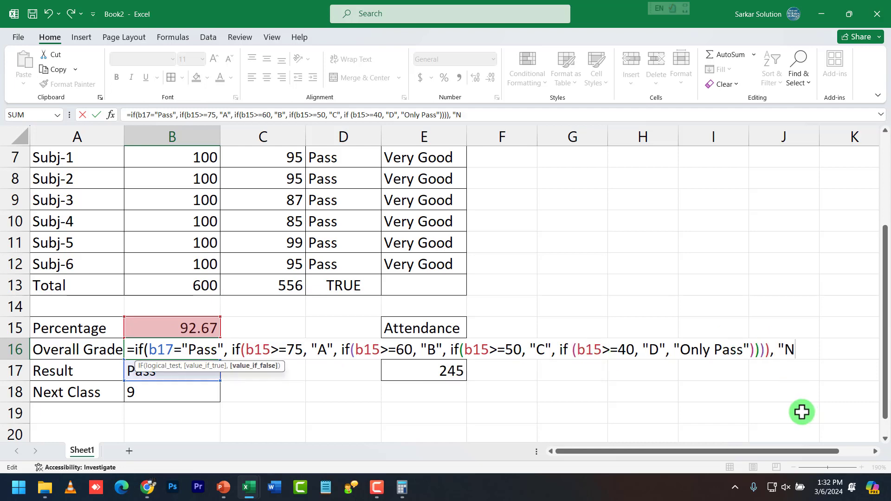
type("o Grade")
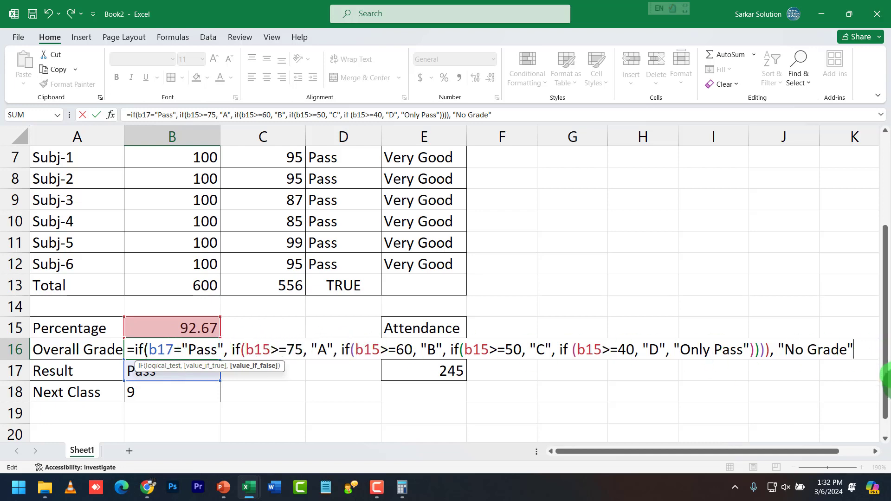
type(")")
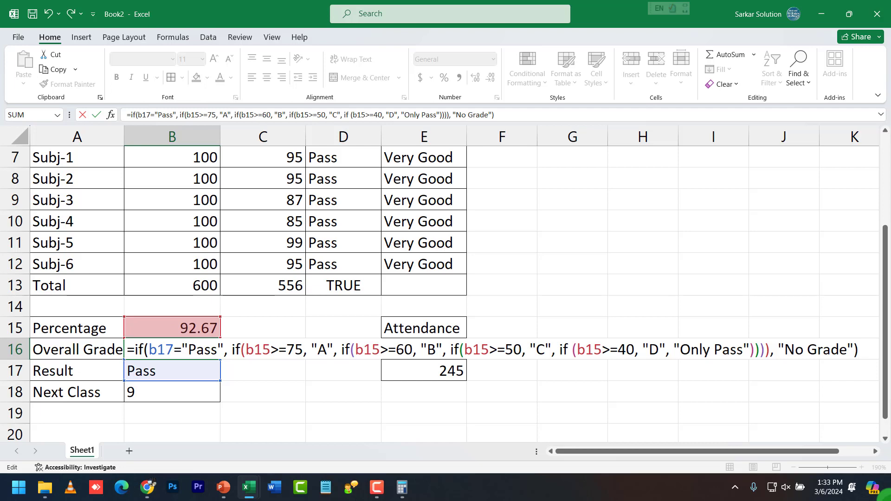
key("Return")
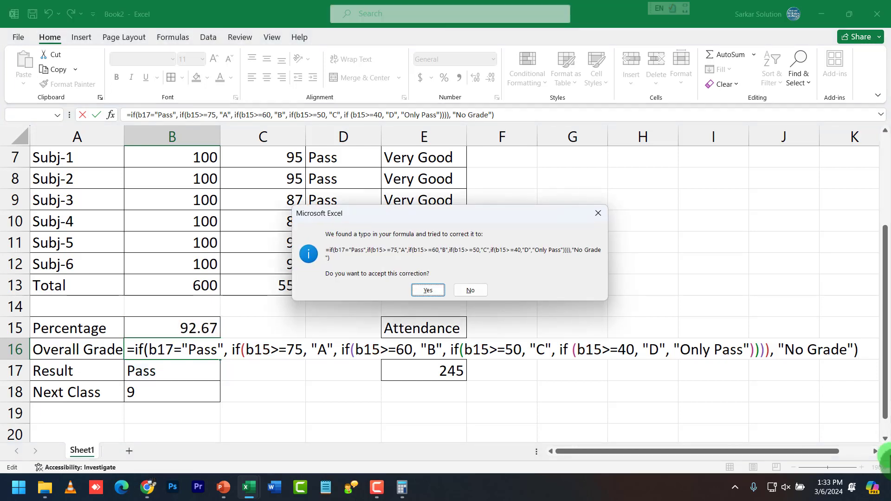
left_click(428, 289)
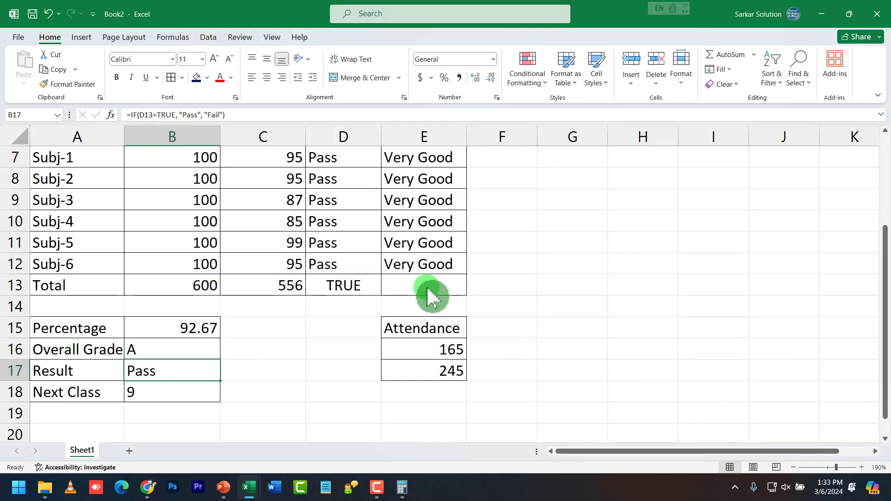
double_click(198, 354)
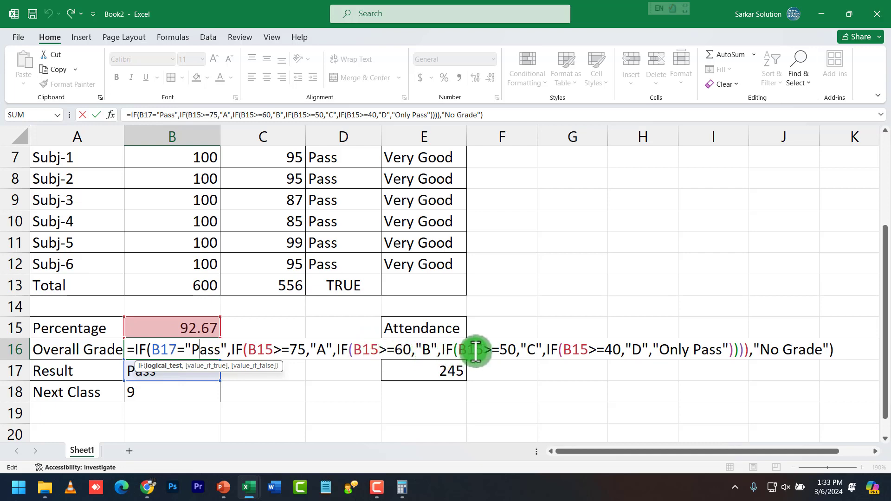
key("Return")
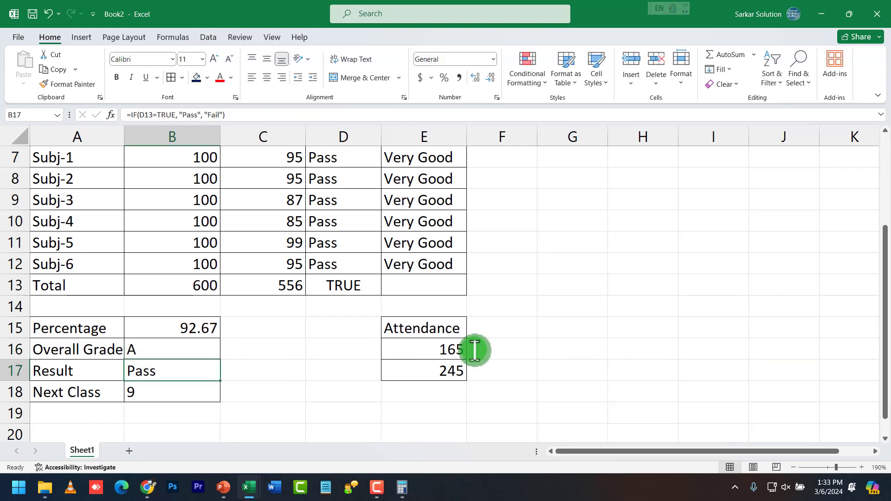
left_click(194, 350)
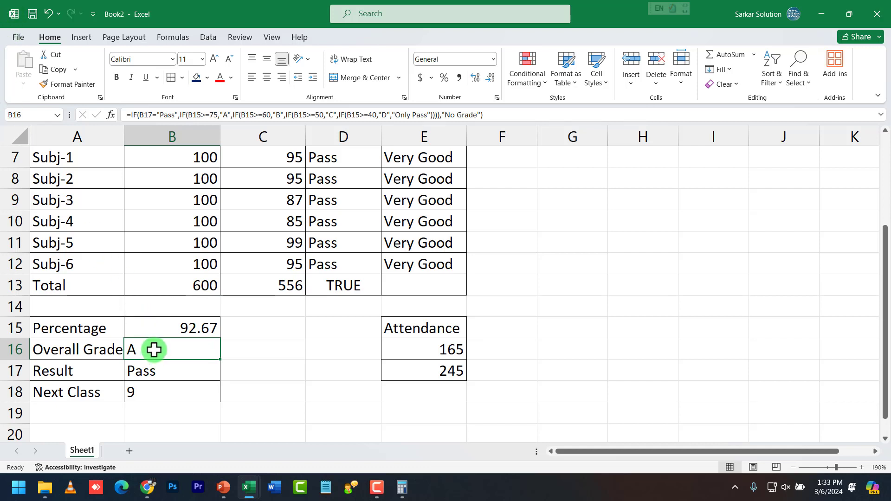
Step: Change the obtained marks to 60 for Subj-1, 35 for Subj-2 and 35 for Subj-3
left_click(162, 327)
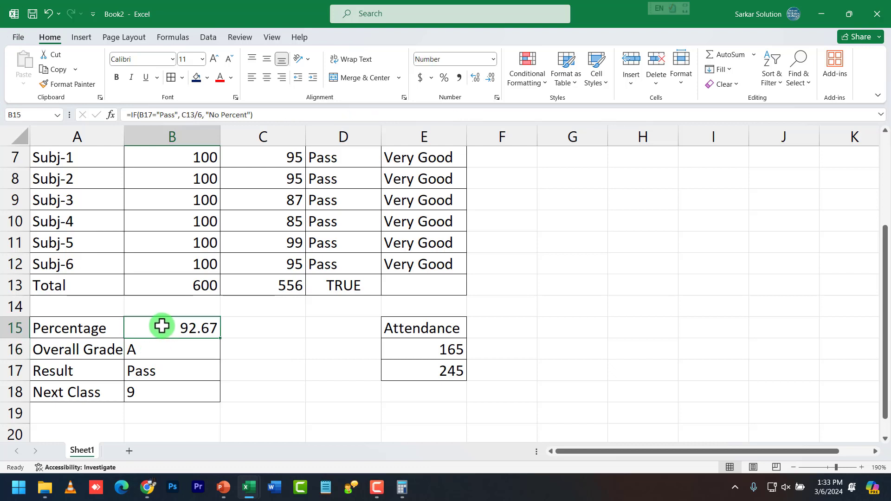
left_click(283, 176)
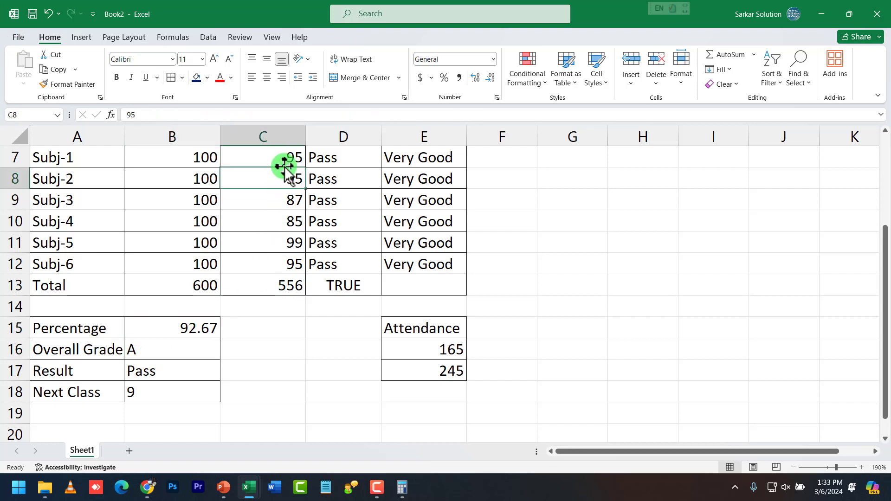
left_click(281, 158)
type("60")
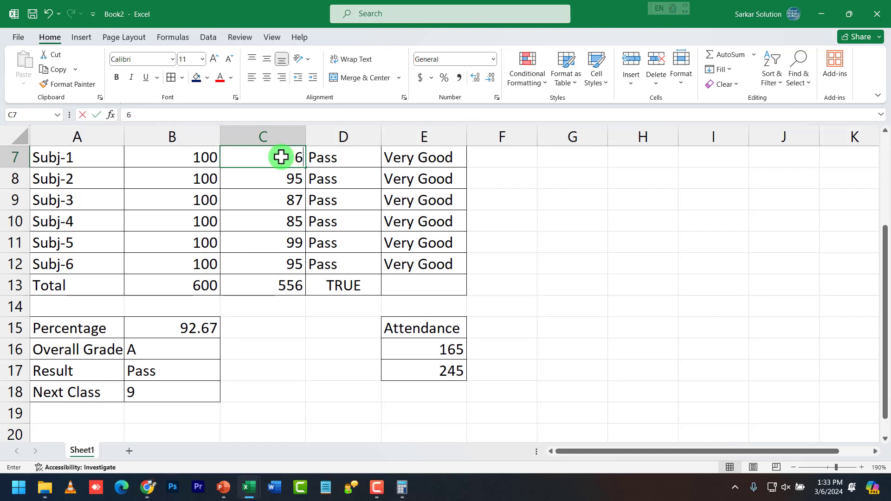
key("Tab")
key("Down")
key("Left")
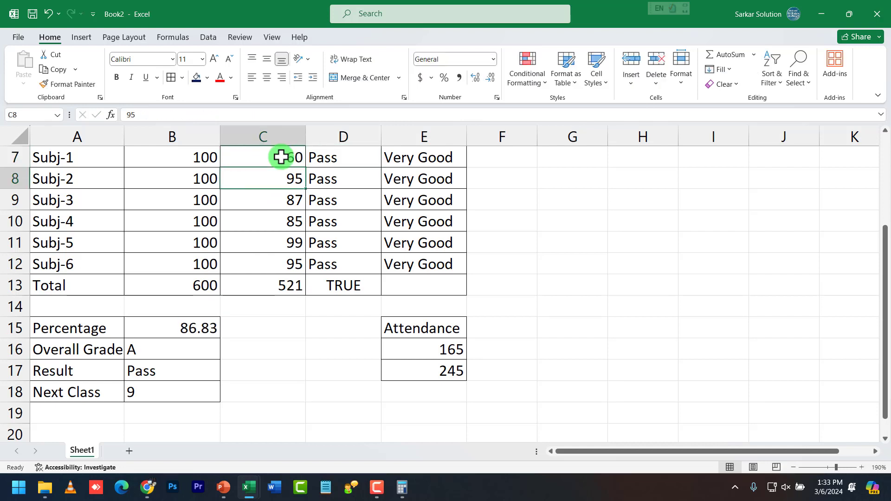
type("35")
key("Return")
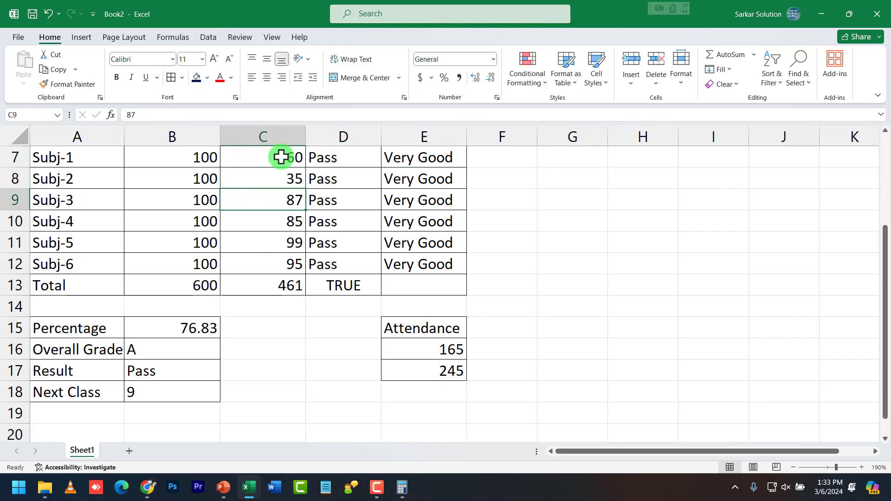
type("35")
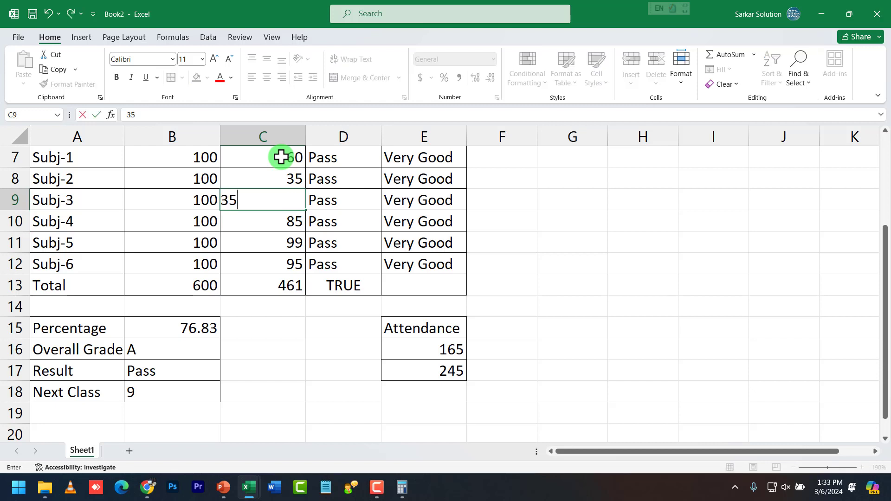
key("Return")
Step: Set the obtained mark for Subj-5 to 30
key("Return")
key("Return")
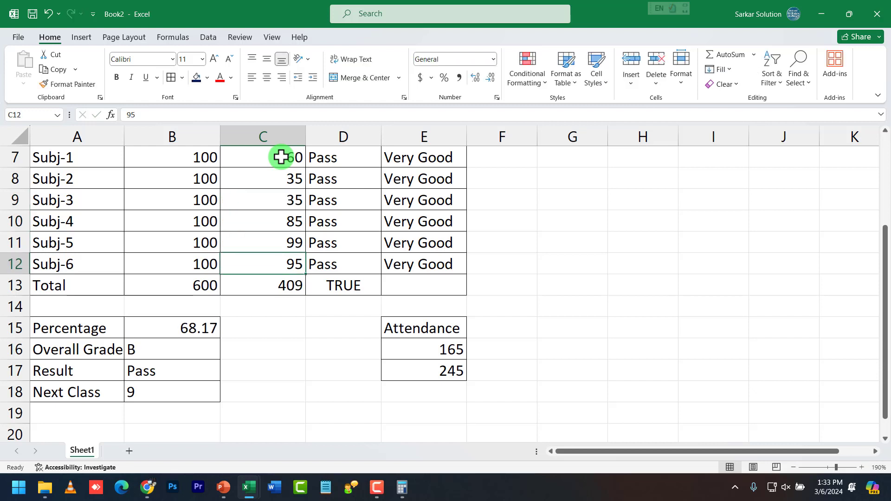
key("Left")
key("Left")
key("Up")
key("Right")
key("Right")
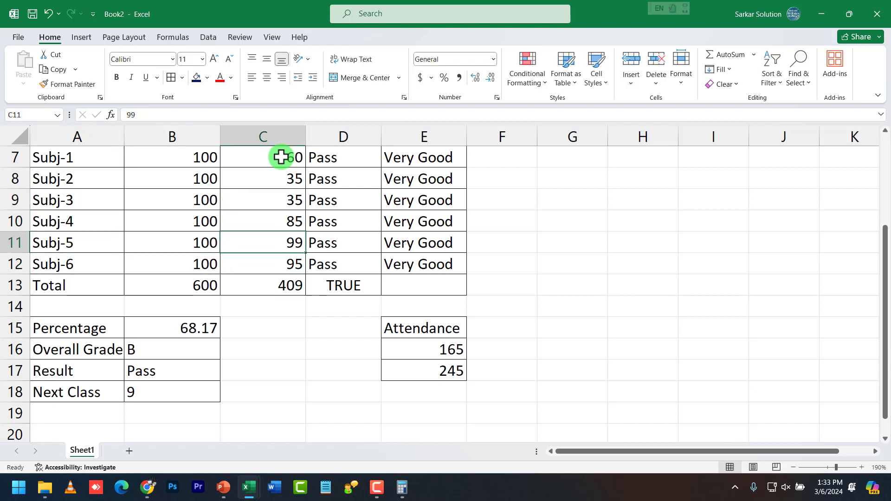
type("30")
key("Return")
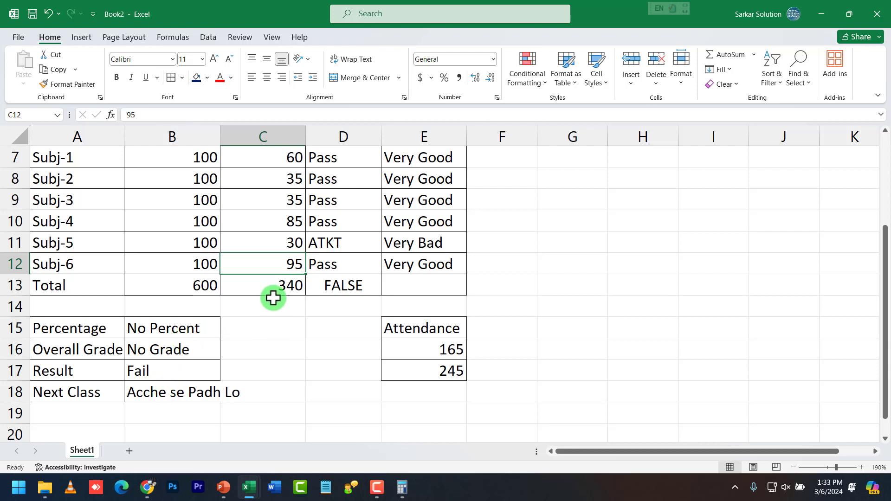
Step: Widen column B so the full Next Class text in B18 fits inside its cell
left_click(279, 281)
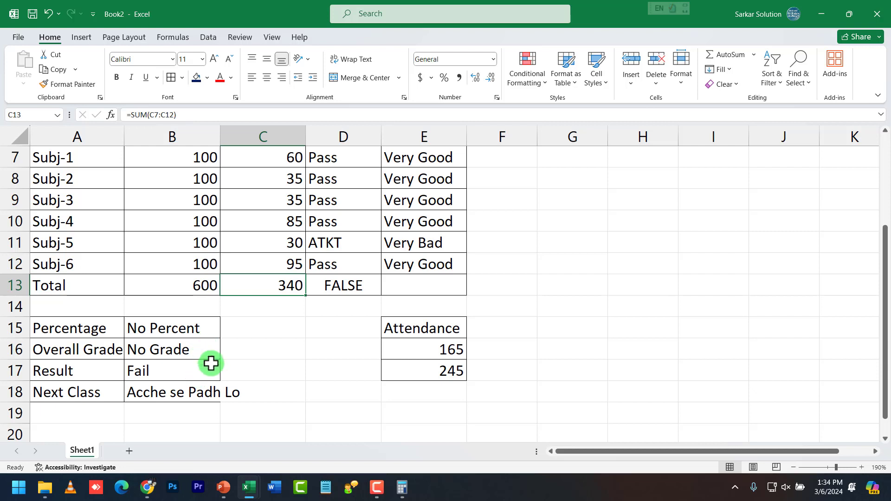
left_click(214, 392)
left_click_drag(217, 141, 243, 139)
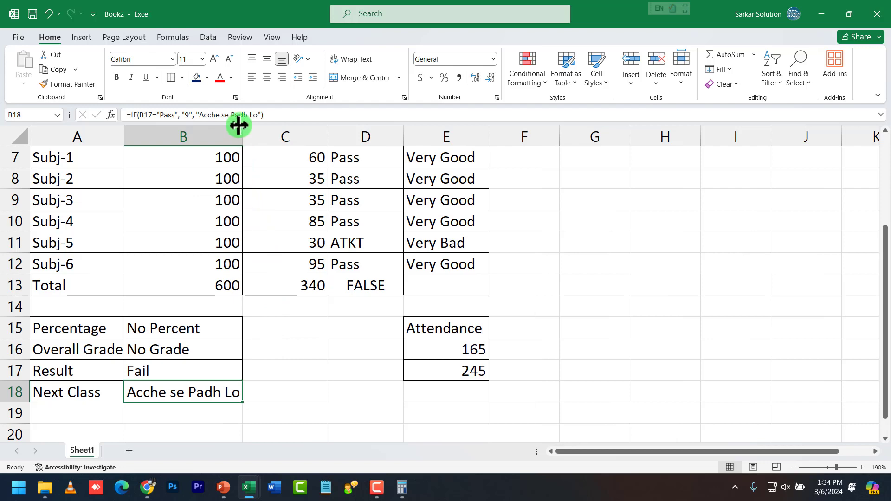
Step: Insert a blank column before the Mark Obt. column, and delete that new column again
left_click(265, 132)
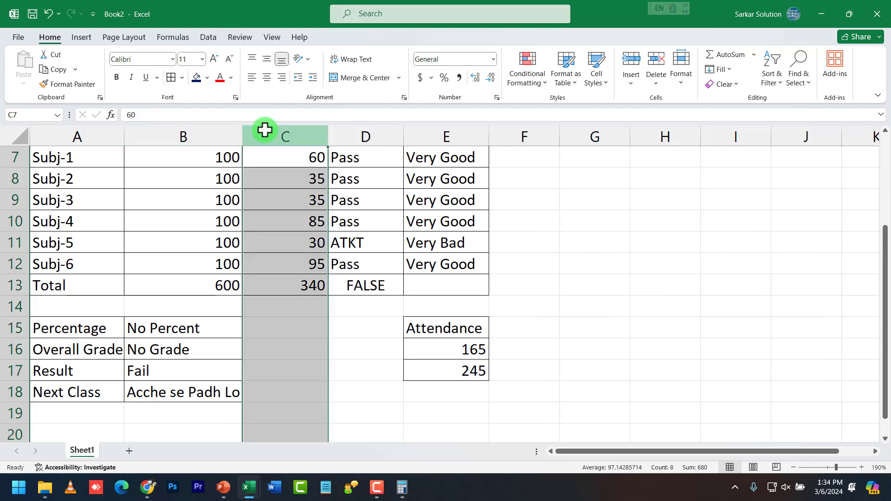
left_click(232, 132)
left_click(260, 137)
scroll(284, 206, "up", 2)
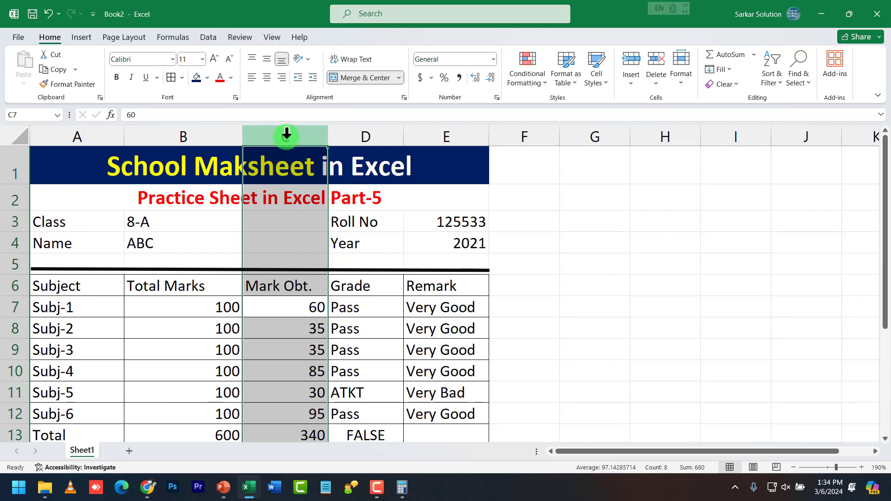
left_click(286, 135)
right_click(286, 136)
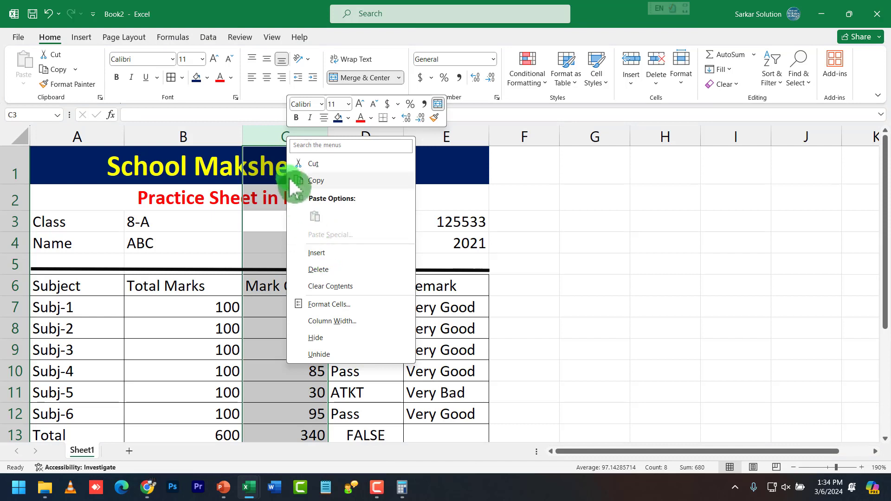
left_click(267, 144)
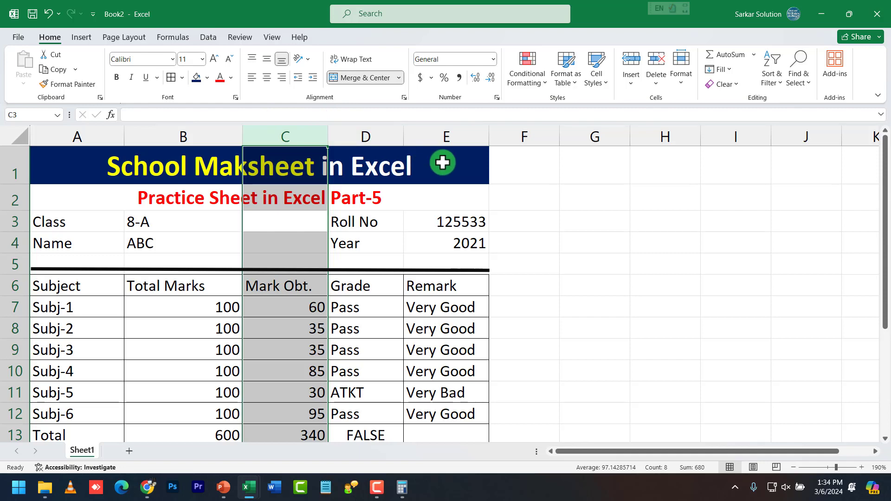
key("ctrl+shift+plus")
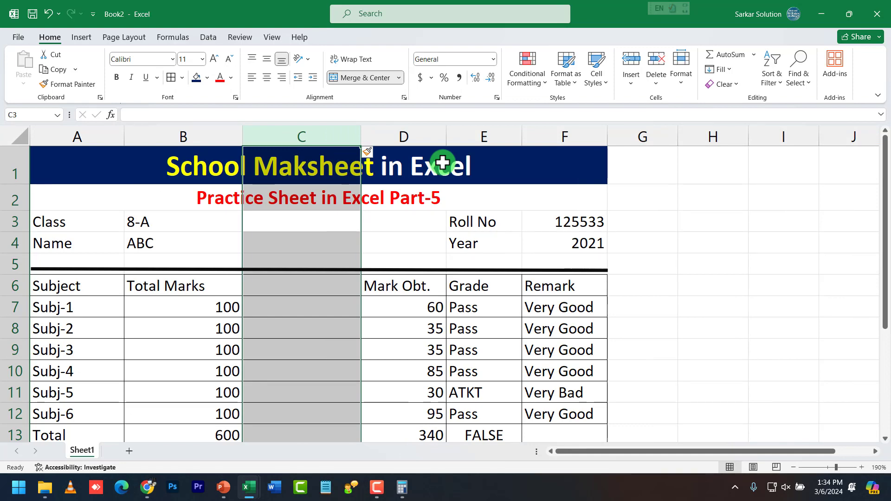
key("ctrl+minus")
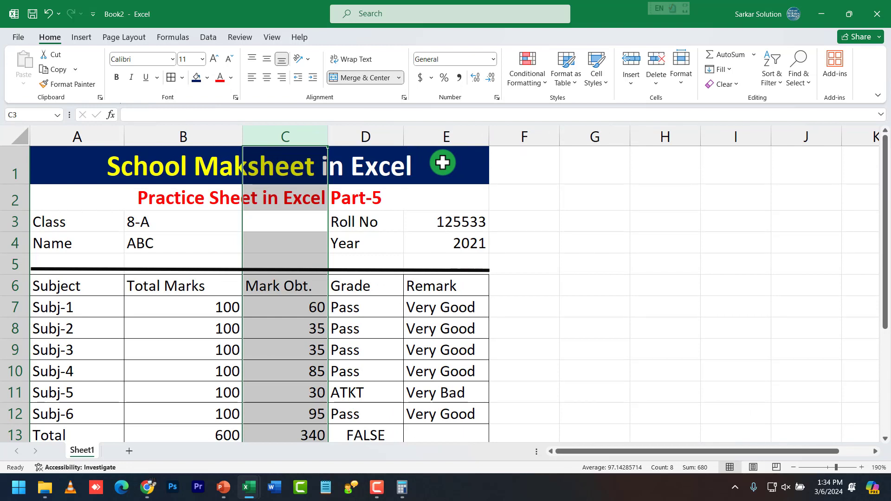
Step: Insert a blank row above the Subj-3 row, and delete that new row again
left_click(11, 349)
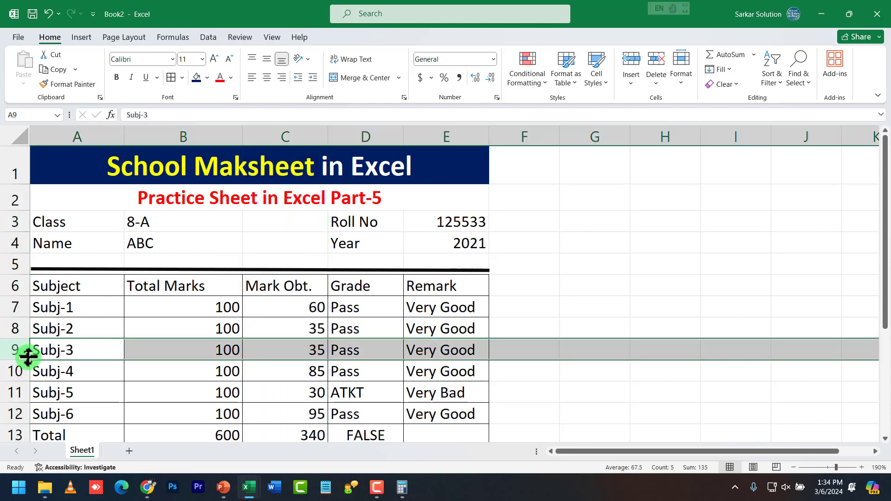
key("ctrl+shift+plus")
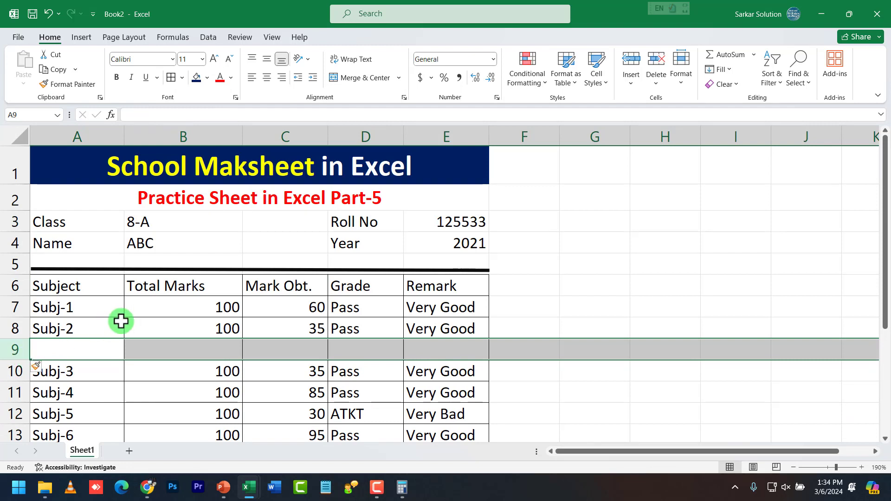
key("ctrl+minus")
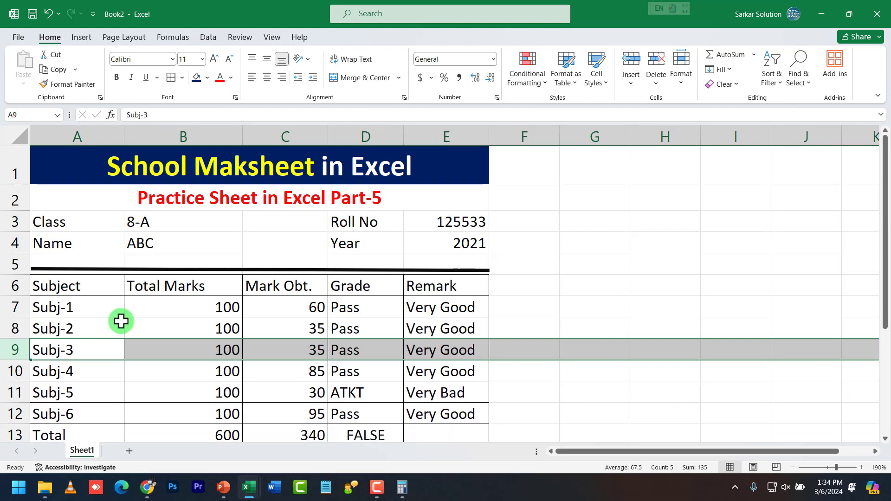
right_click(14, 349)
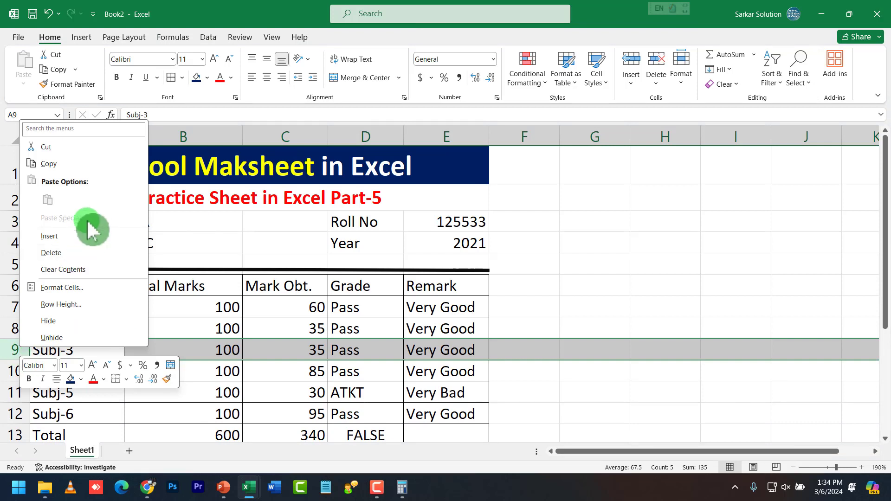
left_click(280, 346)
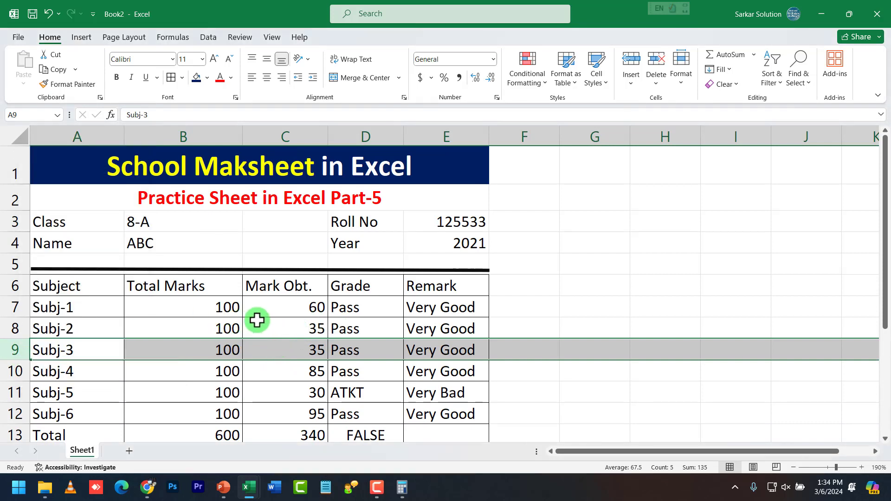
left_click(300, 138)
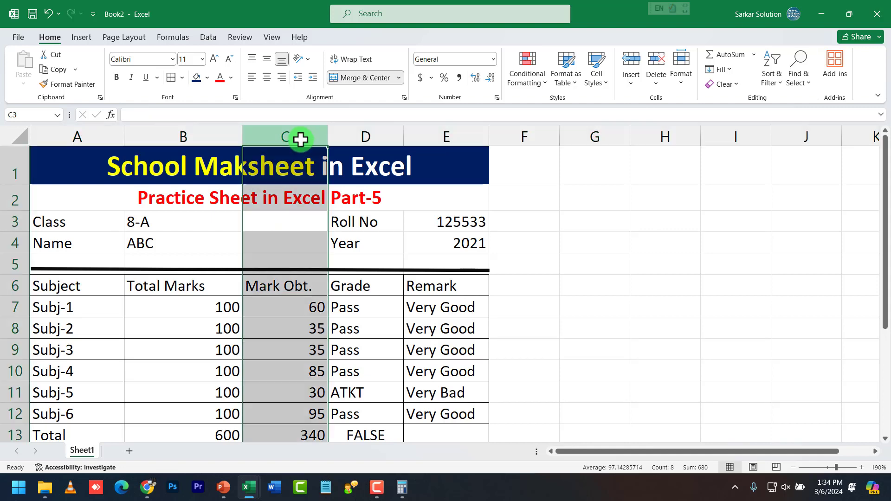
left_click(578, 269)
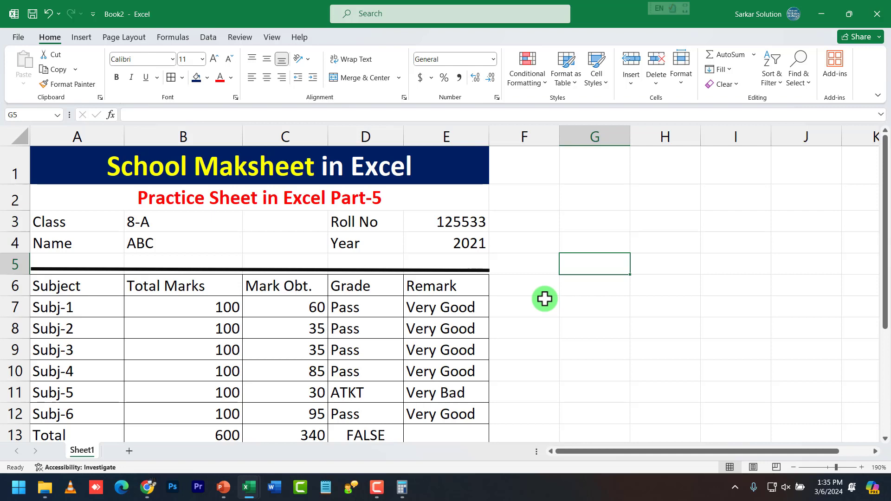
left_click(321, 389)
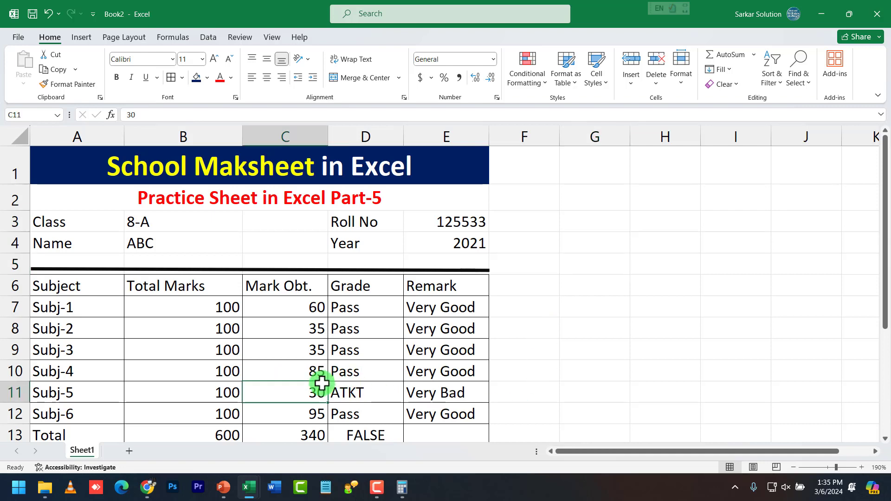